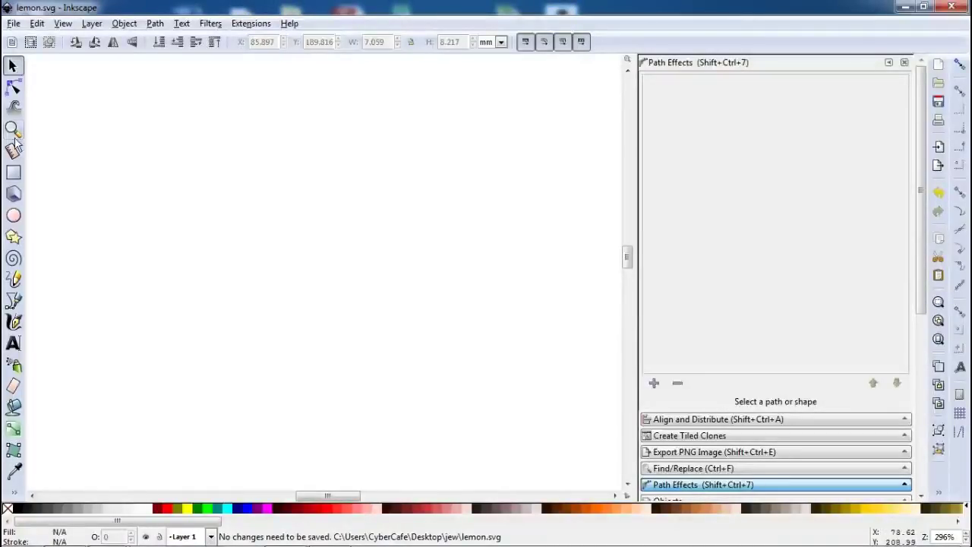
# Zoom into the empty canvas, draw a navy ellipse and stretch it into a circle.
pyautogui.click(15, 129)
pyautogui.moveTo(115, 124); pyautogui.dragTo(480, 401)
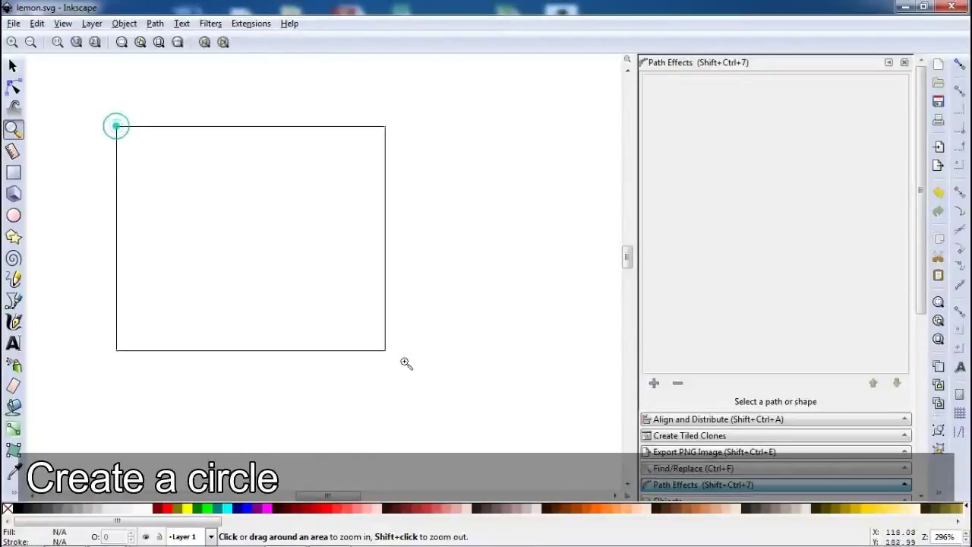
pyautogui.click(13, 216)
pyautogui.moveTo(110, 125); pyautogui.dragTo(362, 408)
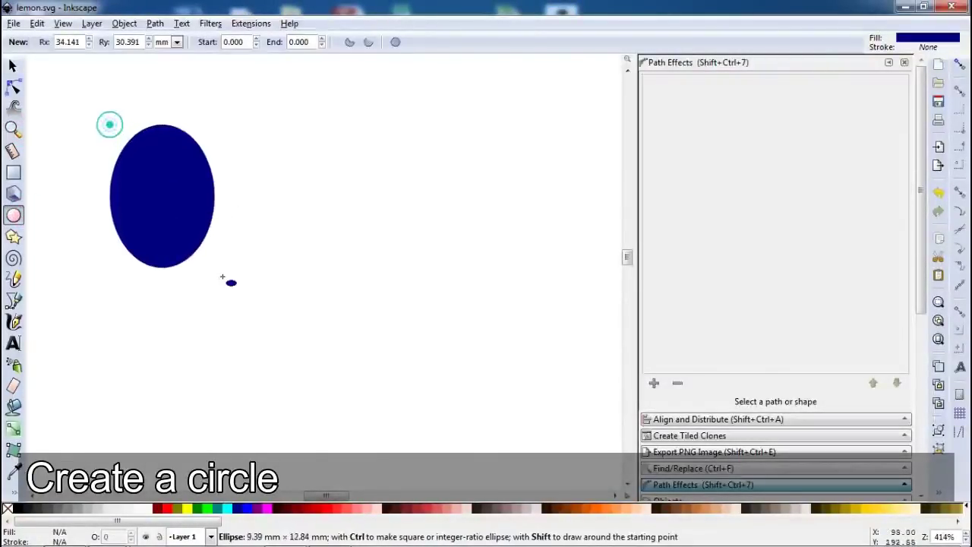
pyautogui.click(13, 66)
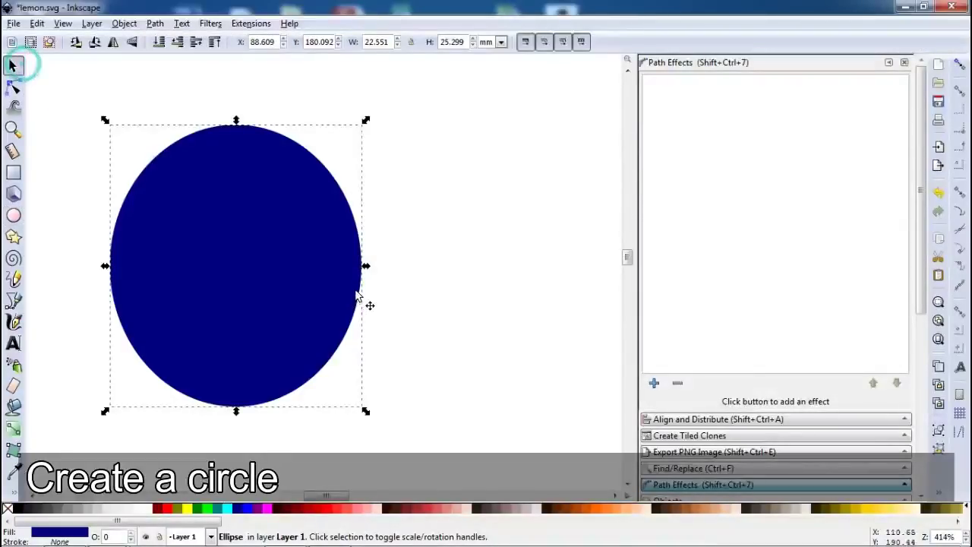
pyautogui.moveTo(366, 267)
pyautogui.mouseDown()
pyautogui.moveTo(400, 285)
pyautogui.moveTo(388, 284)
pyautogui.mouseUp()
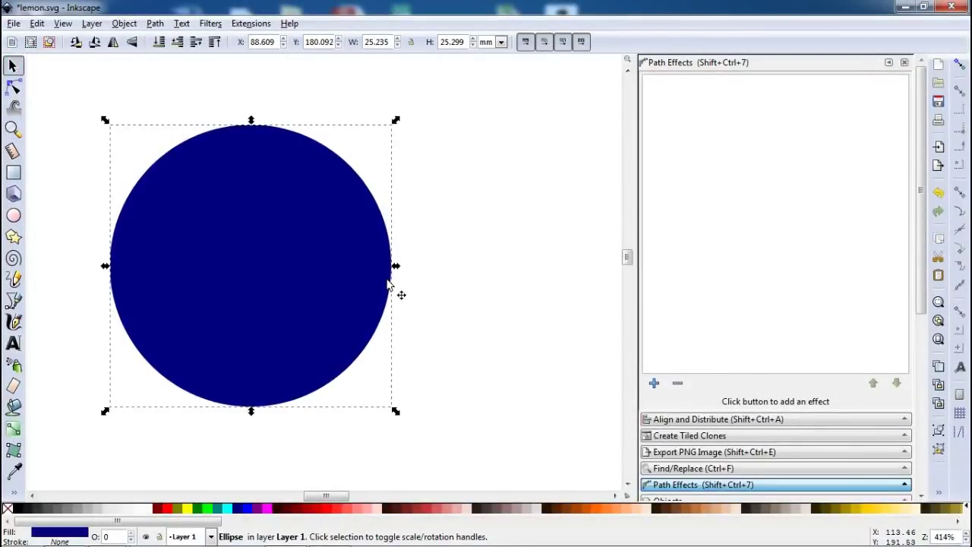
# Duplicate the circle as a salmon copy shrunk to about 90% and slightly offset.
pyautogui.rightClick(253, 232)
pyautogui.click(287, 320)
pyautogui.moveTo(257, 328); pyautogui.dragTo(267, 300)
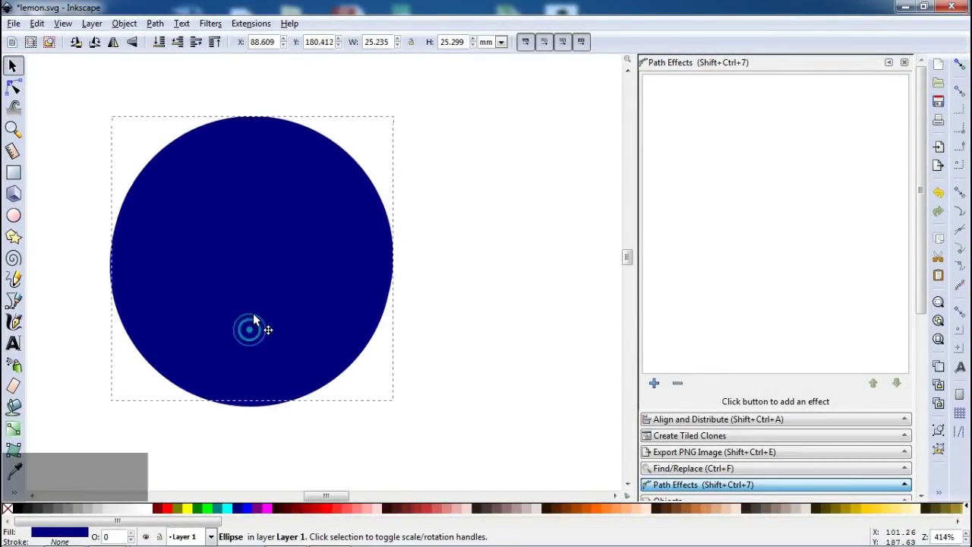
pyautogui.click(437, 514)
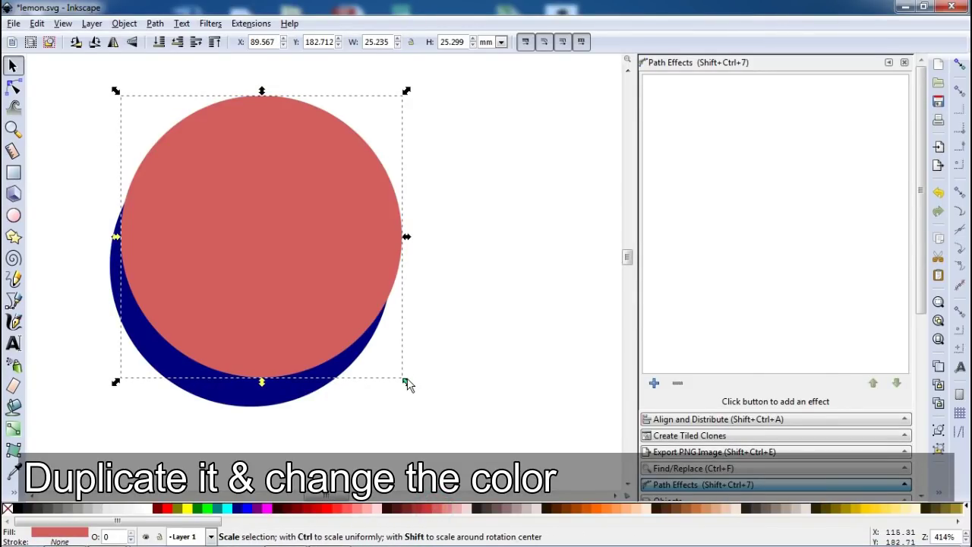
pyautogui.moveTo(406, 382); pyautogui.dragTo(392, 373)
pyautogui.moveTo(304, 267); pyautogui.dragTo(308, 278)
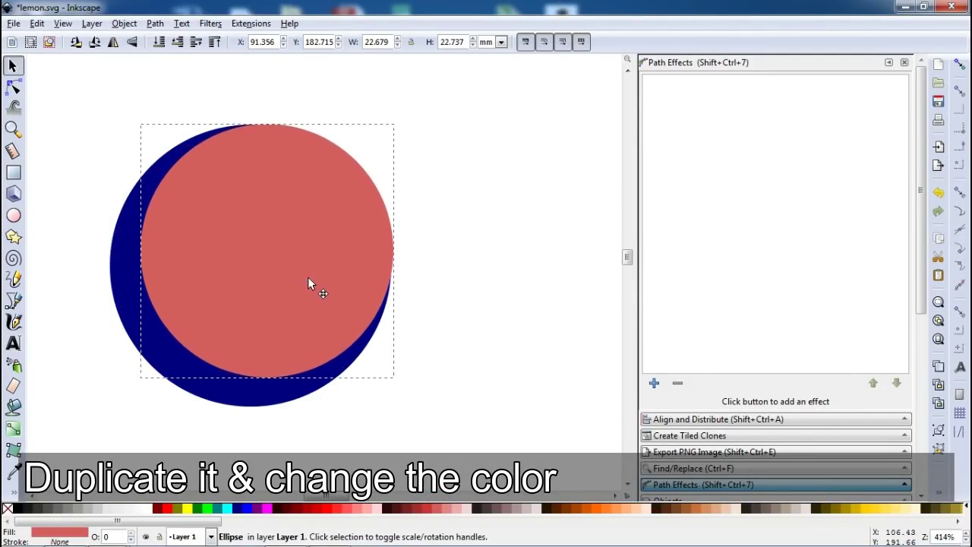
pyautogui.moveTo(399, 252); pyautogui.dragTo(391, 252)
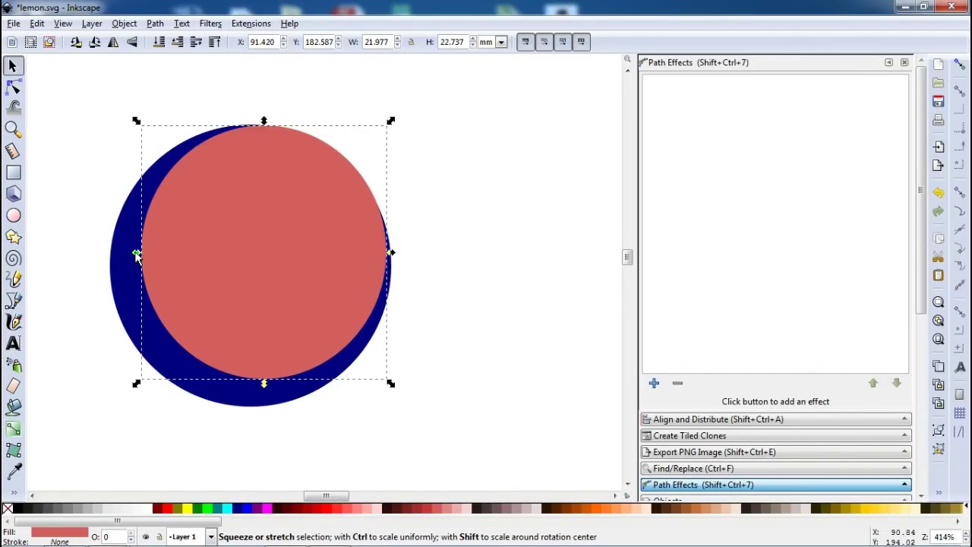
pyautogui.moveTo(136, 255); pyautogui.dragTo(142, 257)
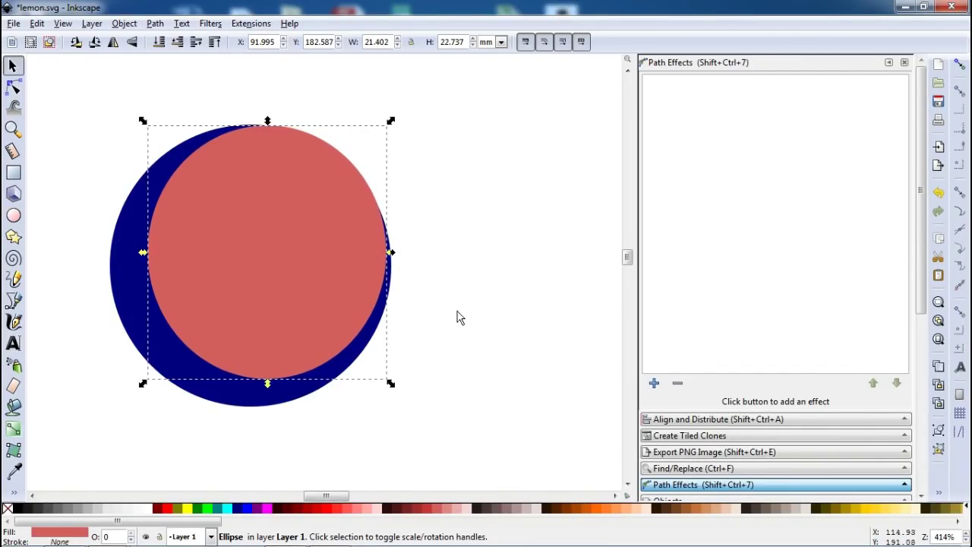
# Subtract the salmon circle from the navy circle with Path > Difference, leaving a thin crescent.
pyautogui.click(499, 341)
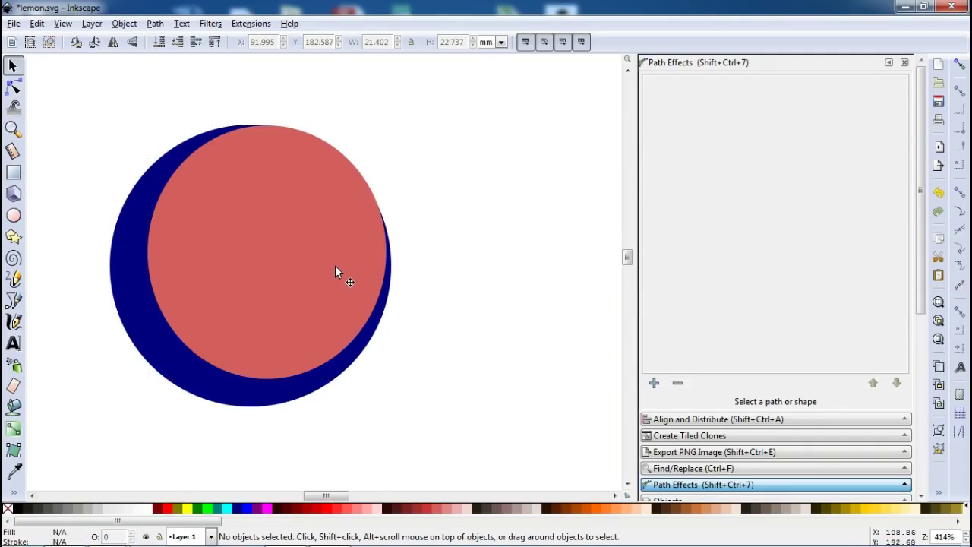
pyautogui.click(335, 265)
pyautogui.keyDown('shift'); pyautogui.click(283, 404); pyautogui.keyUp('shift')
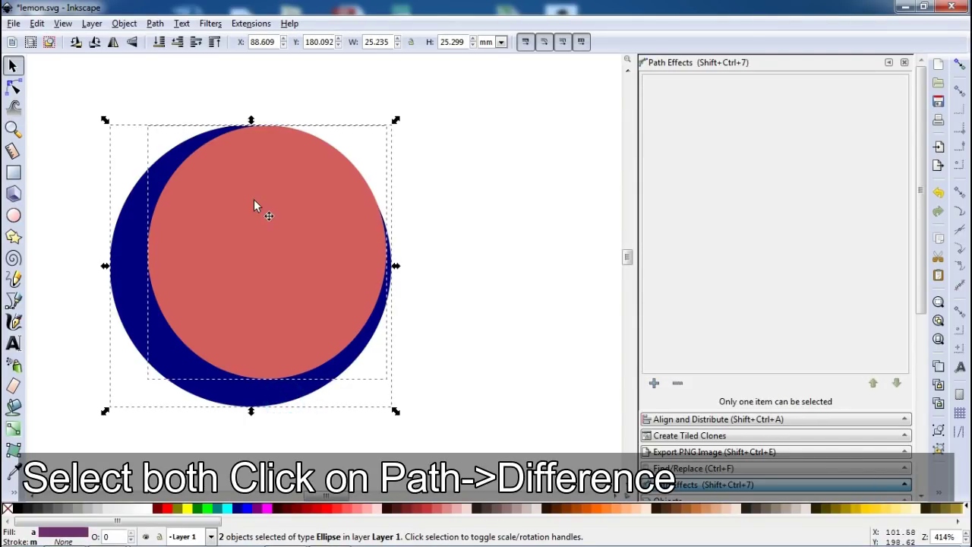
pyautogui.click(153, 24)
pyautogui.click(174, 118)
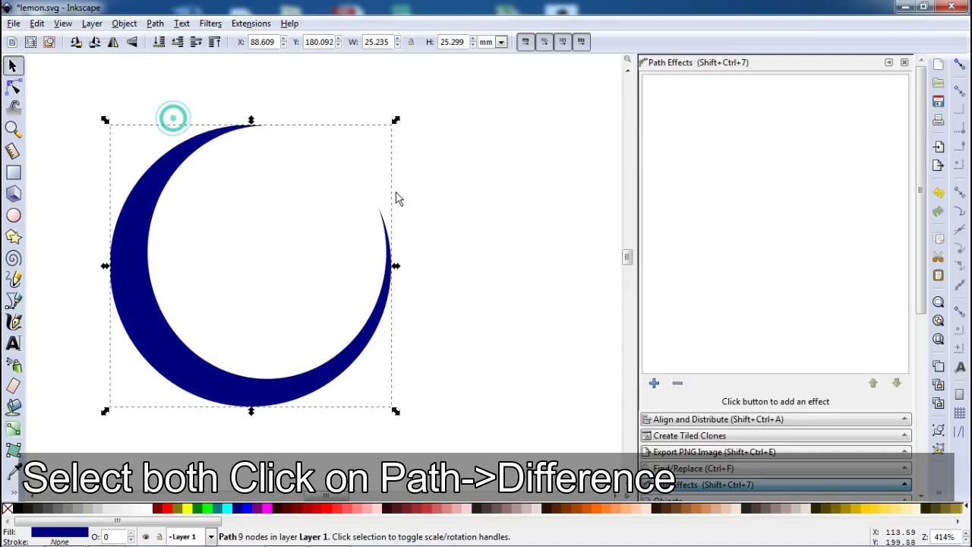
pyautogui.click(460, 218)
pyautogui.click(12, 176)
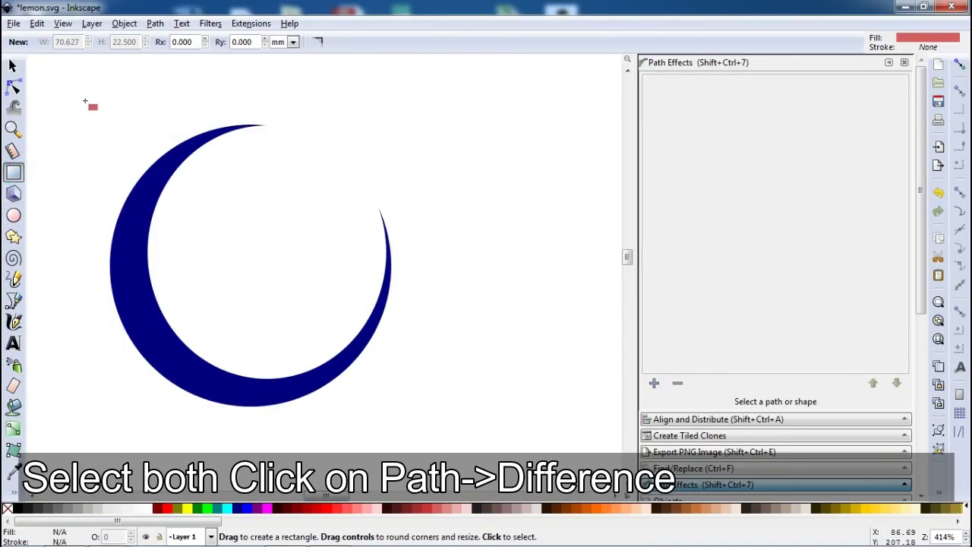
# Draw a salmon rectangle over the crescent's top, rotated about 16 degrees.
pyautogui.moveTo(76, 91); pyautogui.dragTo(517, 285)
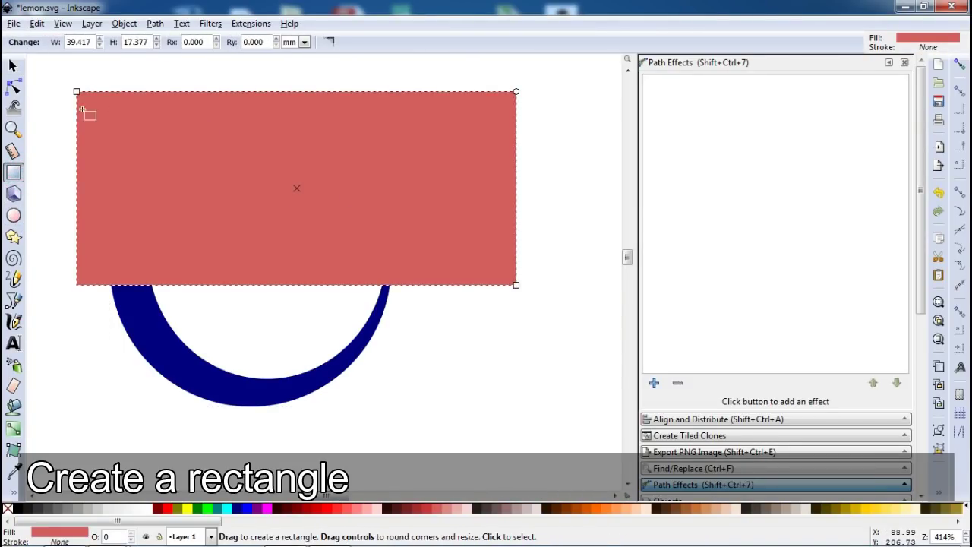
pyautogui.click(13, 67)
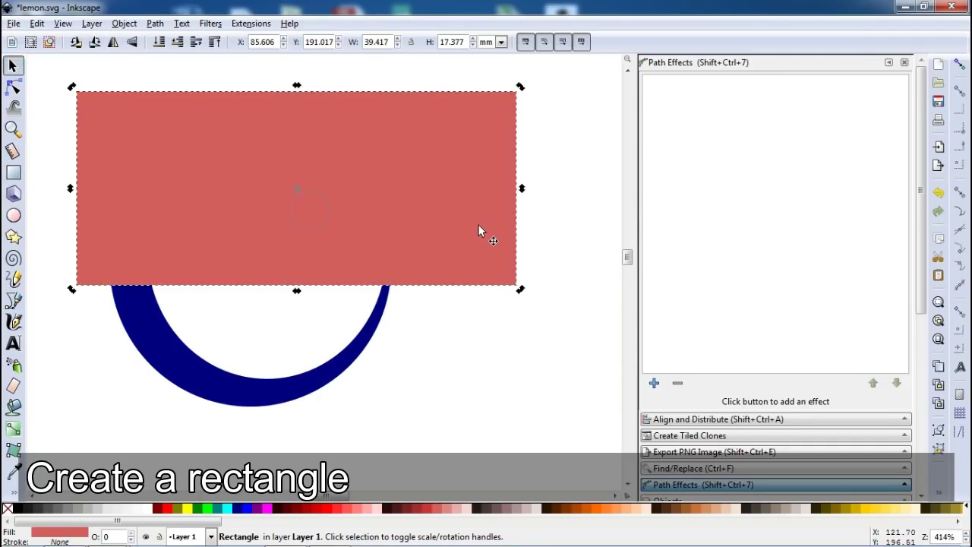
pyautogui.click(518, 284)
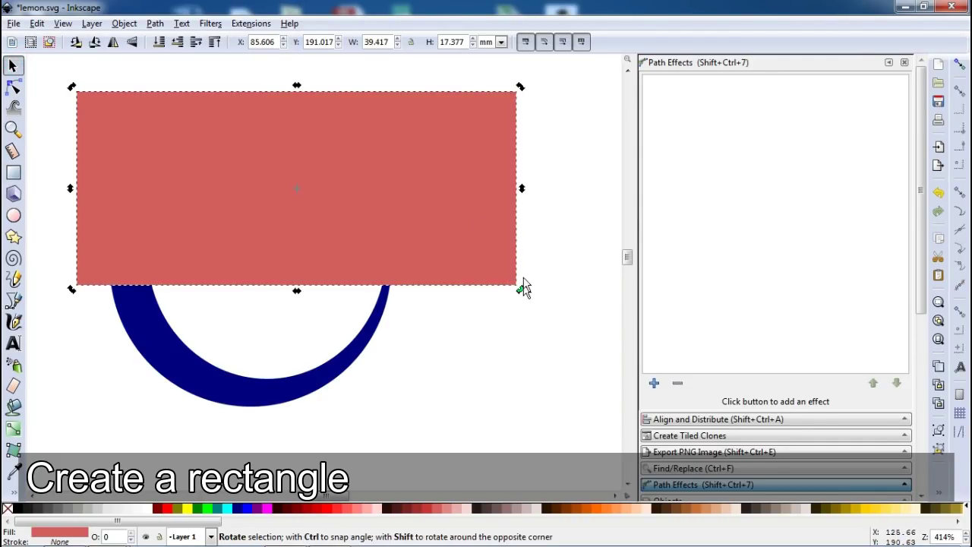
pyautogui.moveTo(521, 281); pyautogui.dragTo(525, 250)
pyautogui.moveTo(297, 234)
pyautogui.mouseDown()
pyautogui.moveTo(206, 205)
pyautogui.moveTo(216, 187)
pyautogui.moveTo(347, 288)
pyautogui.mouseUp()
# Duplicate the rectangle as a purple copy rotated about 31 degrees clockwise and repositioned.
pyautogui.hotkey('ctrl', 'd')
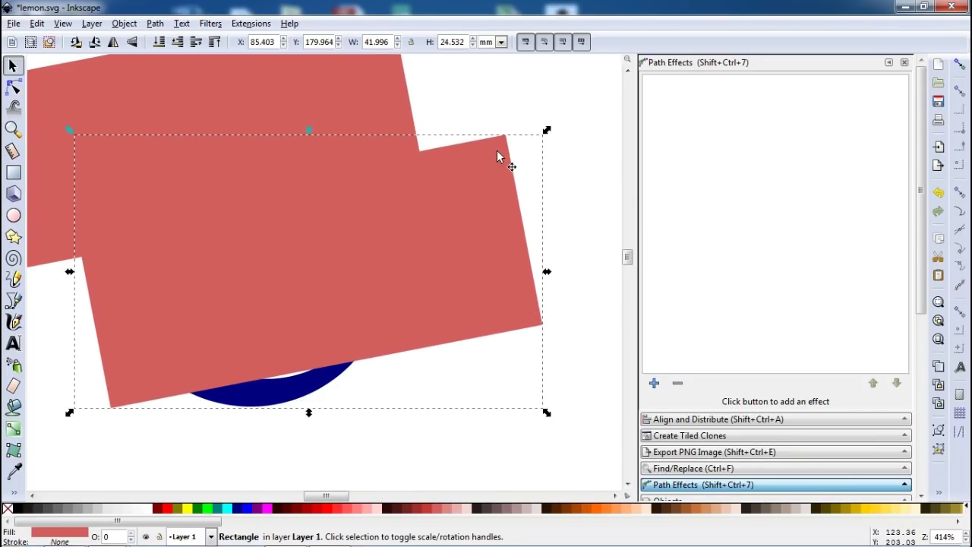
pyautogui.click(497, 150)
pyautogui.moveTo(547, 130); pyautogui.dragTo(549, 277)
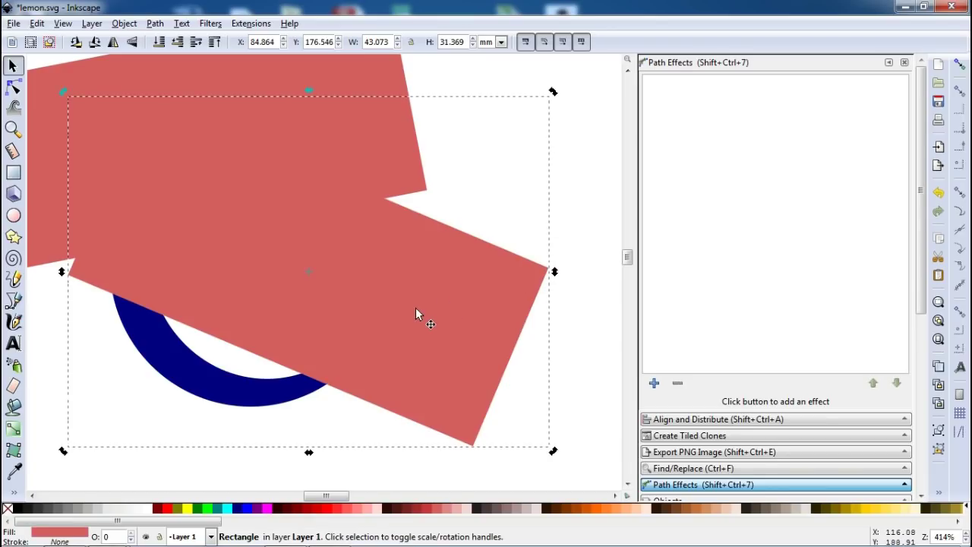
pyautogui.click(257, 508)
pyautogui.moveTo(358, 344)
pyautogui.mouseDown()
pyautogui.moveTo(427, 290)
pyautogui.moveTo(436, 258)
pyautogui.moveTo(436, 271)
pyautogui.mouseUp()
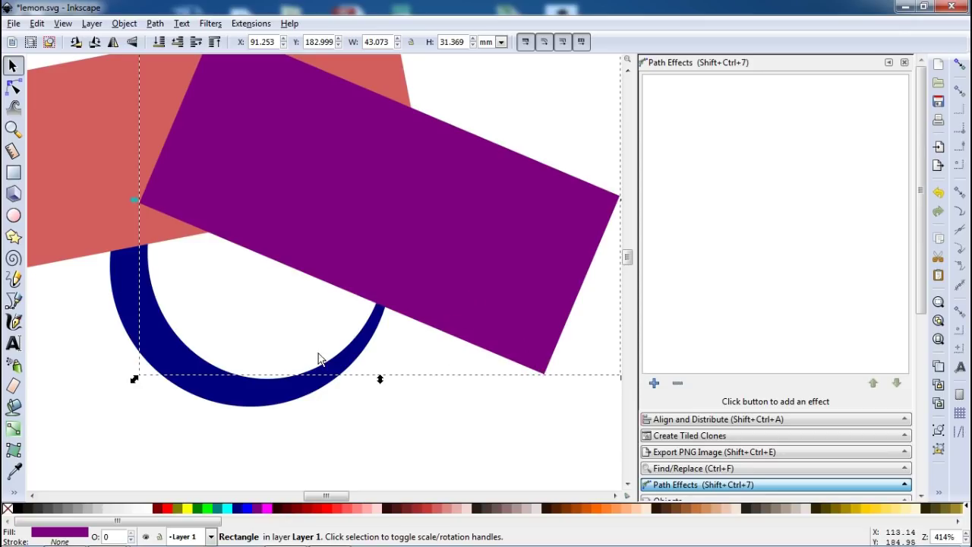
pyautogui.click(328, 277)
pyautogui.moveTo(134, 379); pyautogui.dragTo(133, 349)
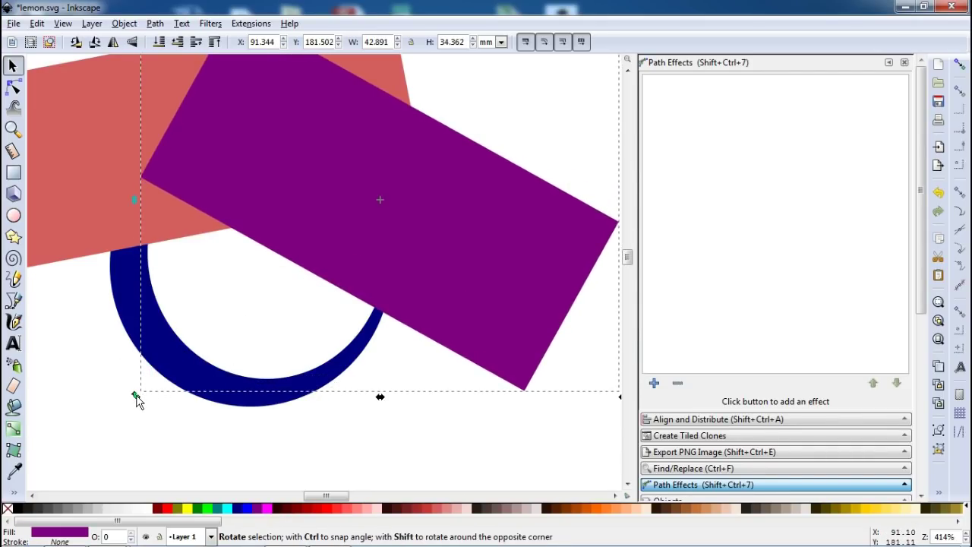
pyautogui.moveTo(136, 396); pyautogui.dragTo(134, 391)
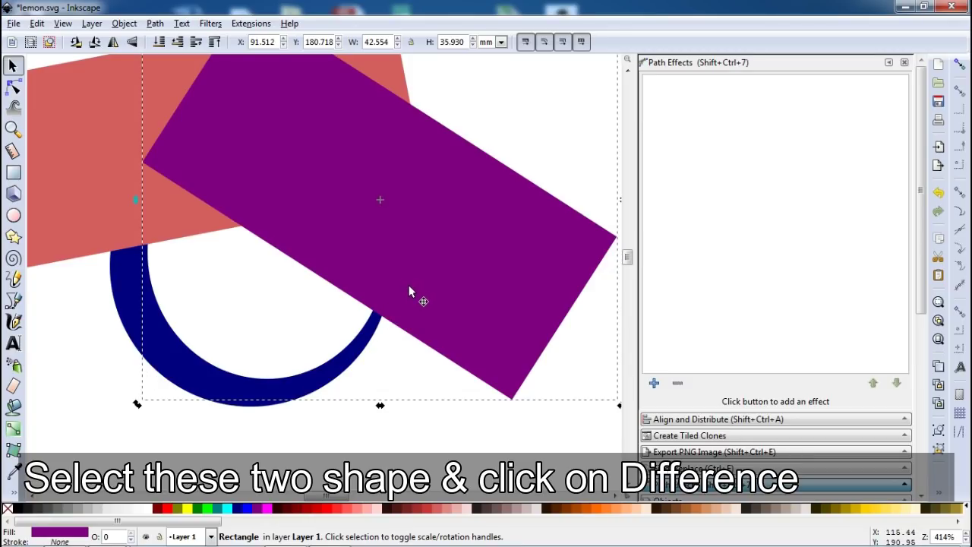
# Cut the purple rectangle out of the navy arc with Path > Difference.
pyautogui.keyDown('shift'); pyautogui.click(218, 385); pyautogui.keyUp('shift')
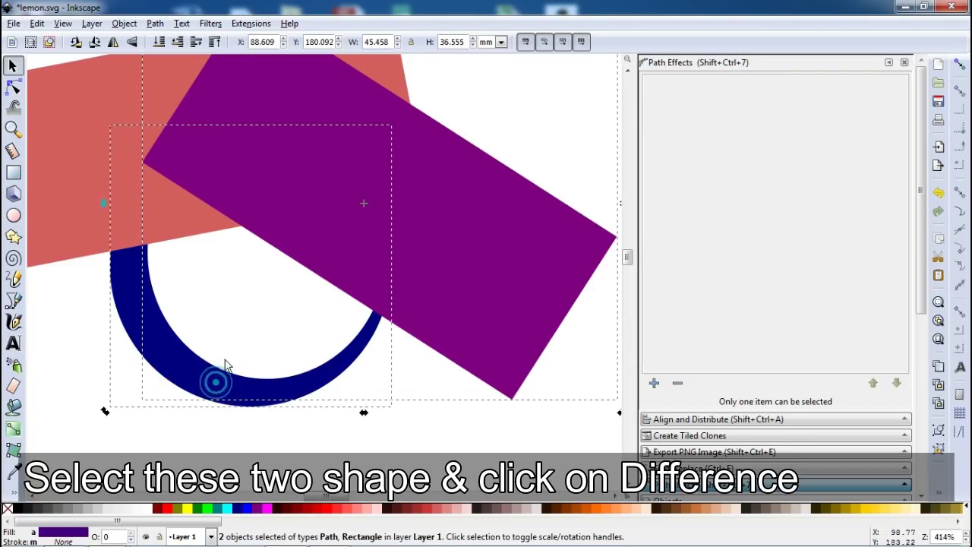
pyautogui.click(155, 23)
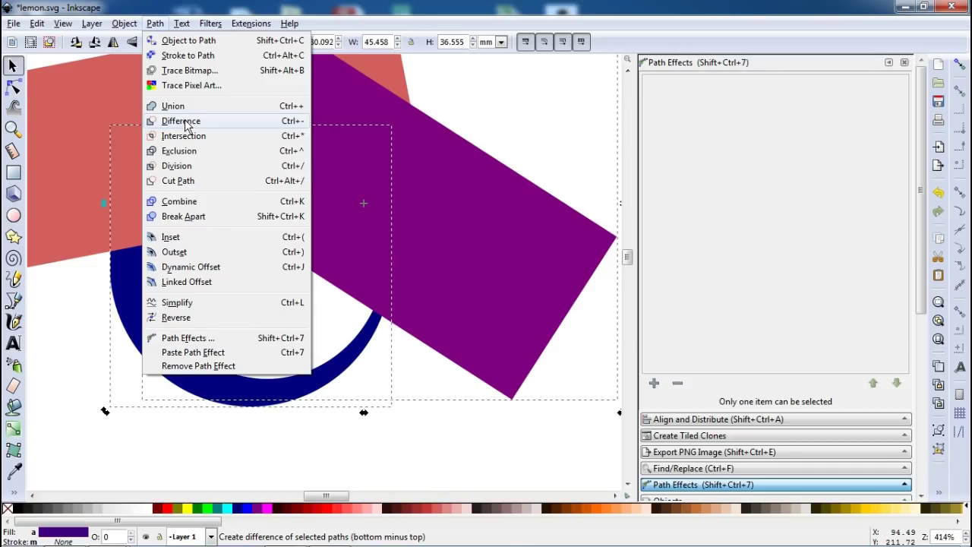
pyautogui.click(182, 119)
pyautogui.click(461, 281)
# Cut the salmon rectangle out of the arc too, then save lemon.svg.
pyautogui.click(395, 199)
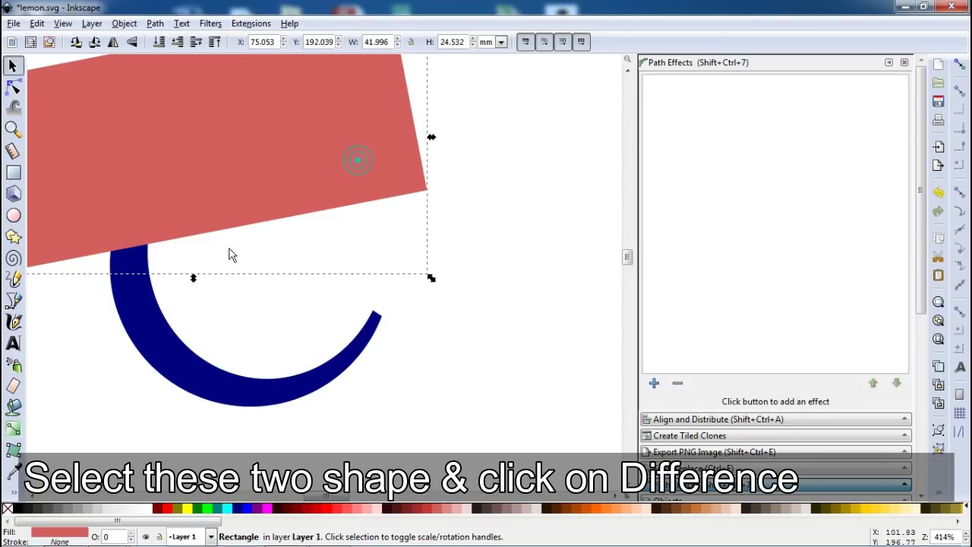
pyautogui.keyDown('shift'); pyautogui.click(170, 351); pyautogui.keyUp('shift')
pyautogui.click(154, 24)
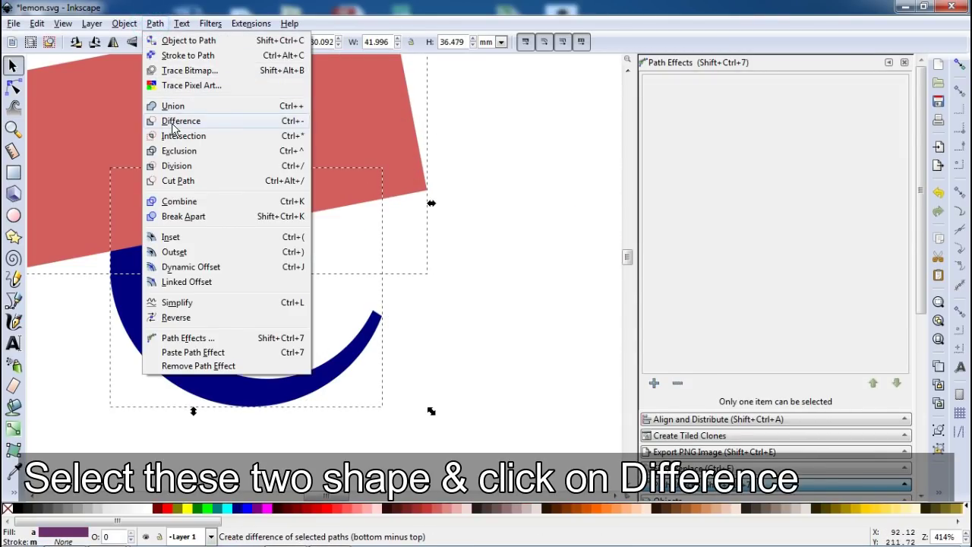
pyautogui.click(173, 120)
pyautogui.click(445, 211)
pyautogui.hotkey('ctrl', 's')
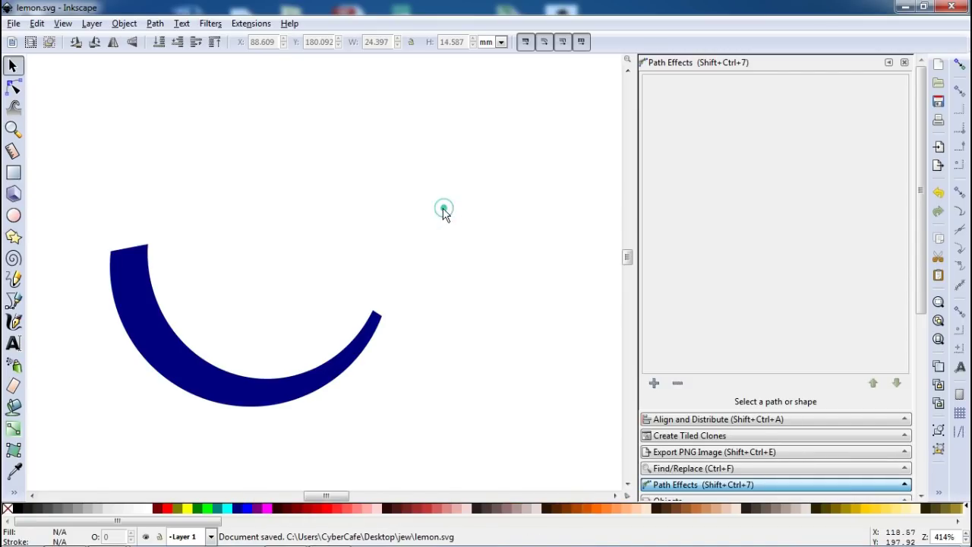
# Zoom in on the arc in node editing and pull its top-left corner node left.
pyautogui.click(13, 87)
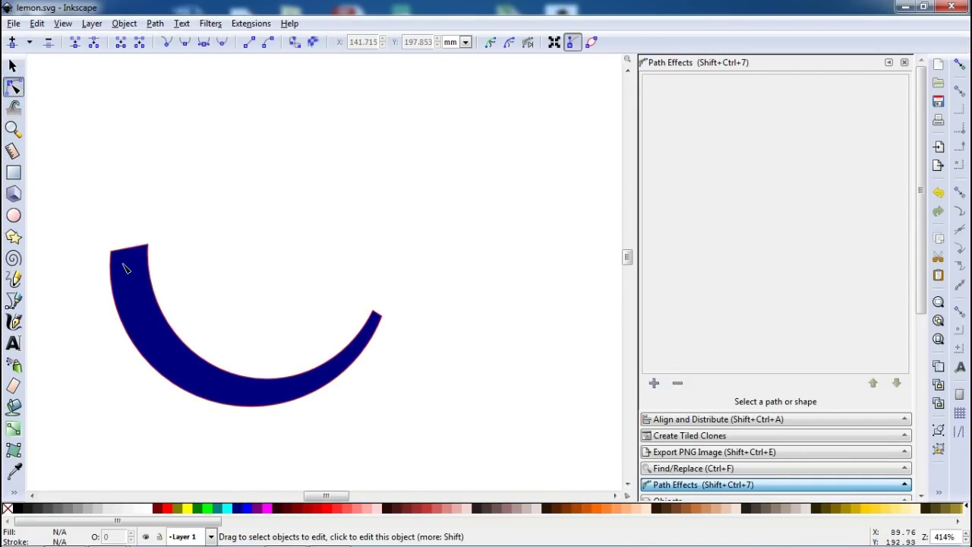
pyautogui.click(133, 255)
pyautogui.press('z')
pyautogui.moveTo(85, 231); pyautogui.dragTo(393, 440)
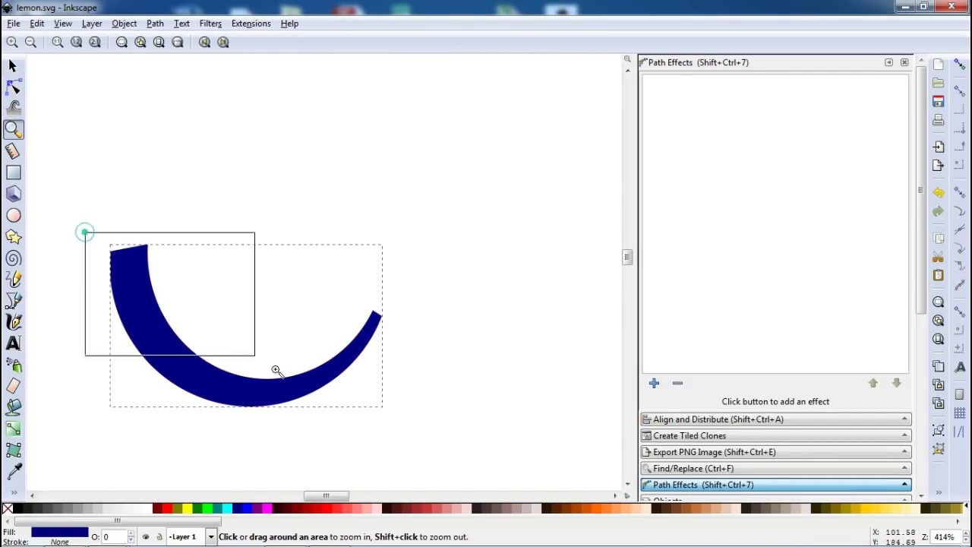
pyautogui.click(13, 87)
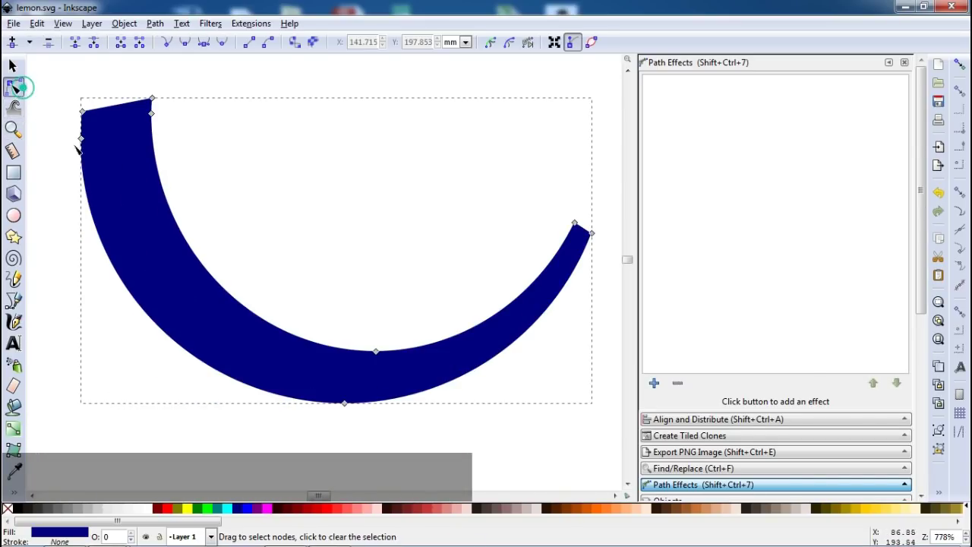
pyautogui.moveTo(83, 112)
pyautogui.mouseDown()
pyautogui.moveTo(50, 117)
pyautogui.moveTo(63, 148)
pyautogui.mouseUp()
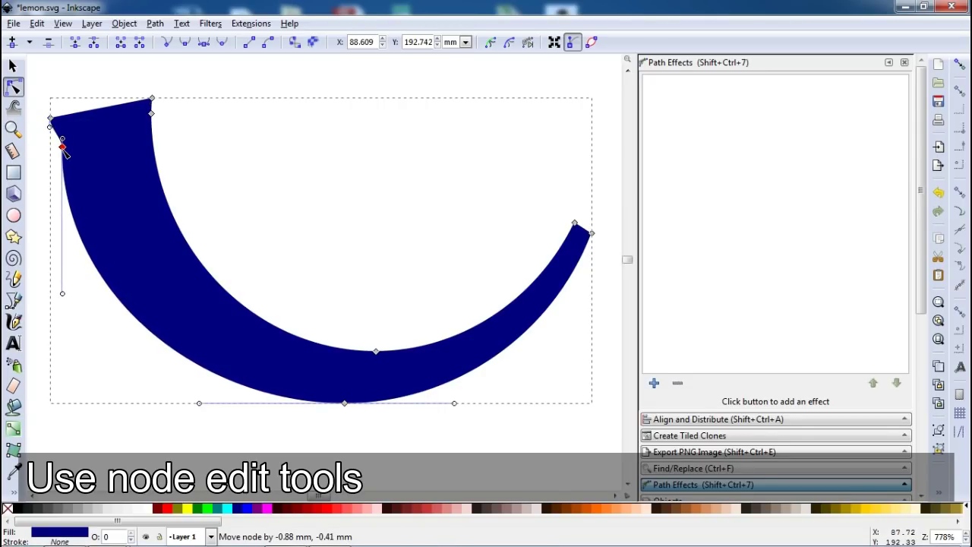
# Add and nudge nodes along the arc's outer left and bottom edges to make them wobbly.
pyautogui.doubleClick(66, 195)
pyautogui.moveTo(69, 193); pyautogui.dragTo(74, 196)
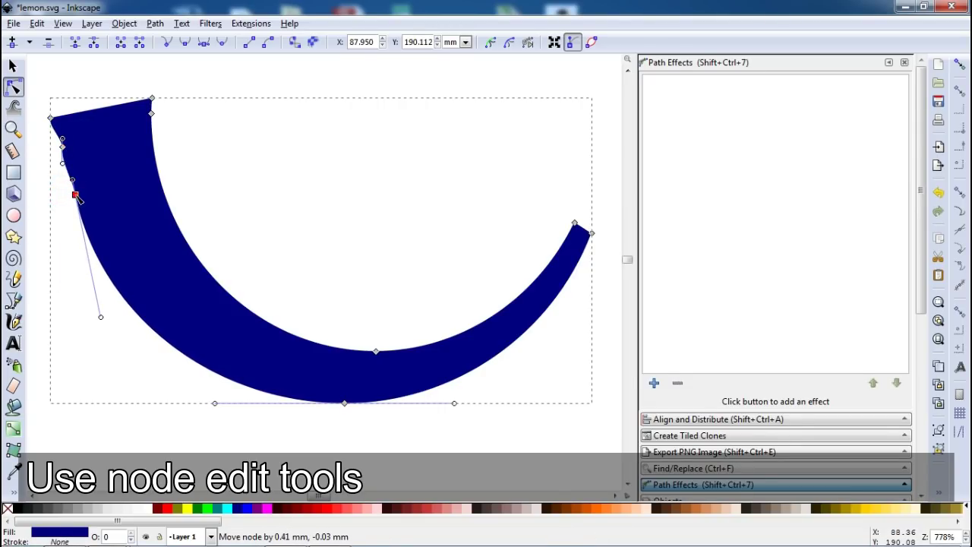
pyautogui.doubleClick(88, 231)
pyautogui.moveTo(87, 230); pyautogui.dragTo(82, 237)
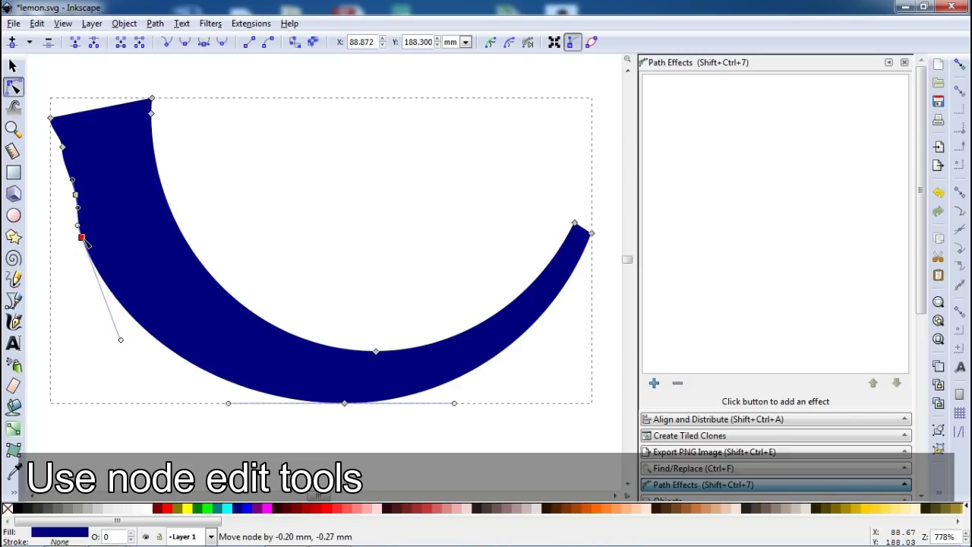
pyautogui.doubleClick(108, 281)
pyautogui.moveTo(106, 280); pyautogui.dragTo(115, 282)
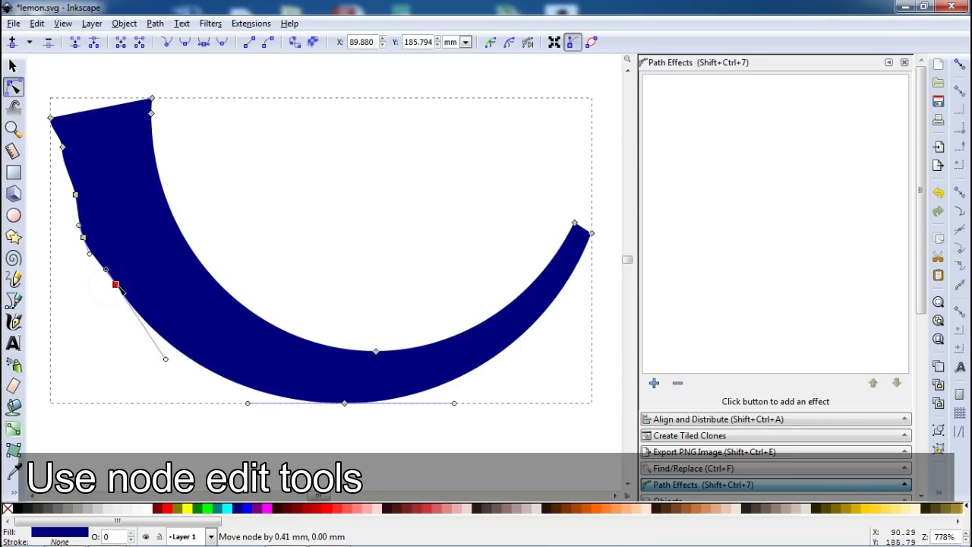
pyautogui.doubleClick(147, 312)
pyautogui.moveTo(147, 312); pyautogui.dragTo(169, 339)
pyautogui.doubleClick(164, 331)
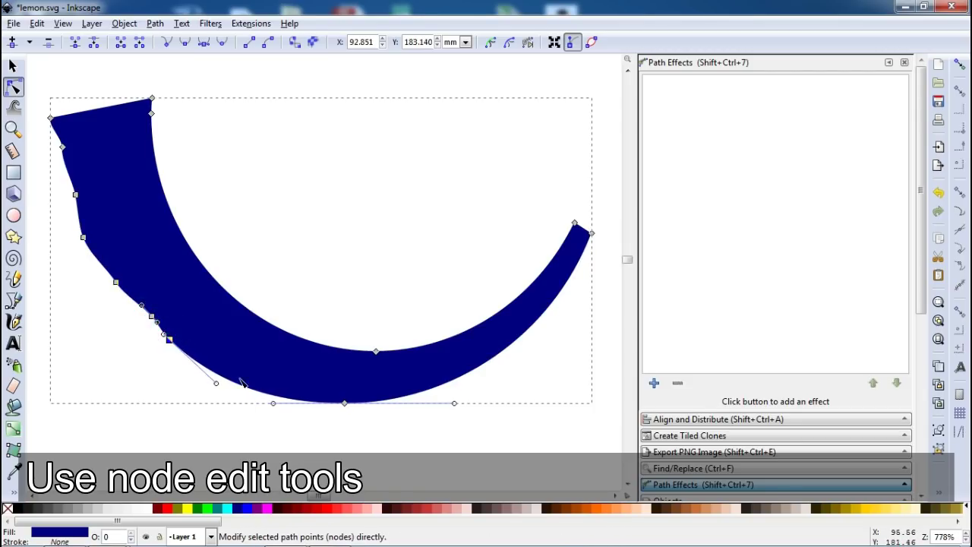
pyautogui.doubleClick(243, 389)
pyautogui.moveTo(243, 389)
pyautogui.mouseDown()
pyautogui.moveTo(242, 379)
pyautogui.moveTo(277, 395)
pyautogui.mouseUp()
pyautogui.doubleClick(271, 391)
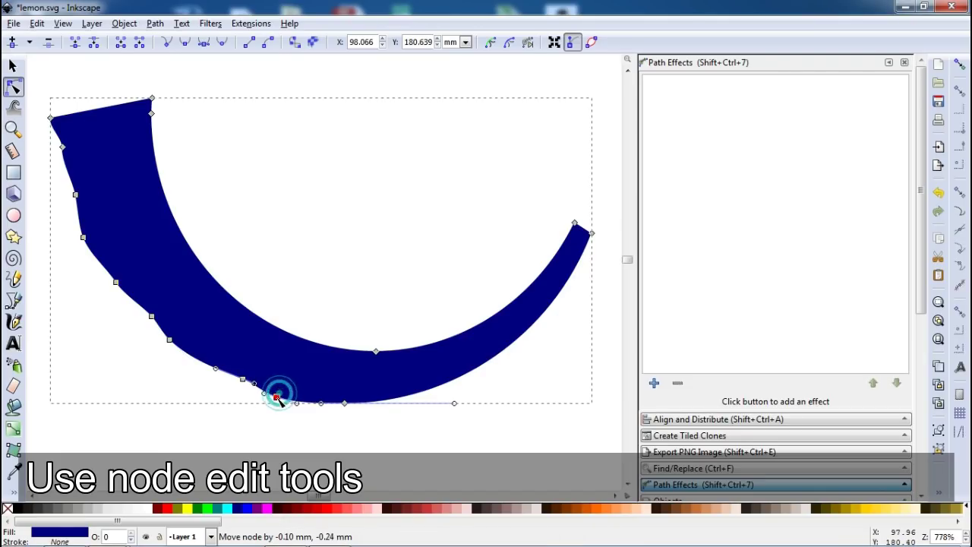
# Add nodes along the lower-right and right-arm outer edges, pulling one to wobble.
pyautogui.doubleClick(482, 367)
pyautogui.moveTo(481, 367); pyautogui.dragTo(473, 364)
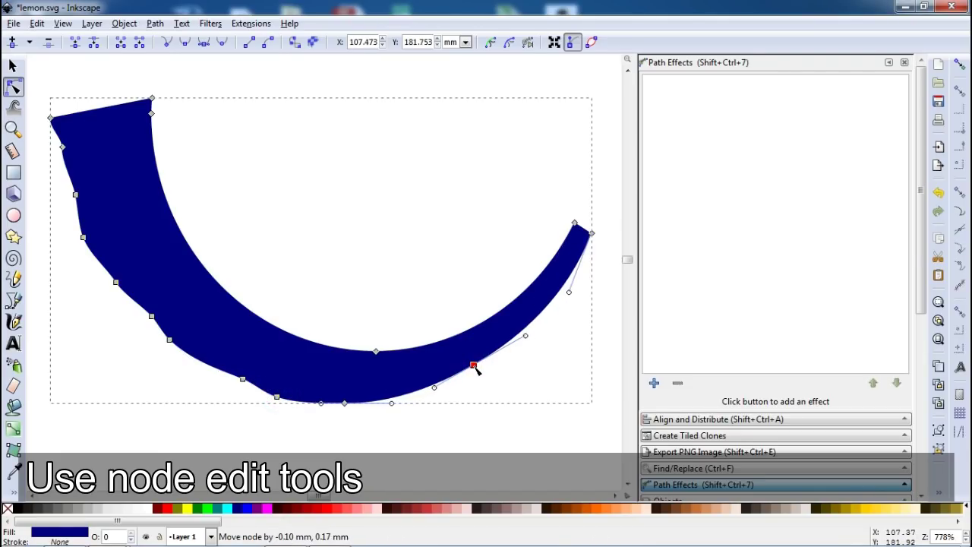
pyautogui.doubleClick(501, 351)
pyautogui.doubleClick(544, 314)
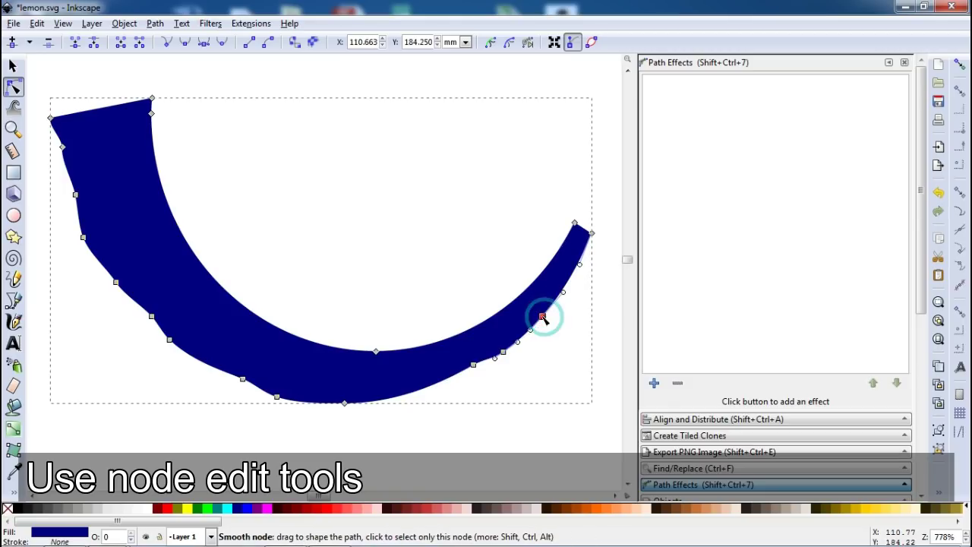
pyautogui.doubleClick(567, 283)
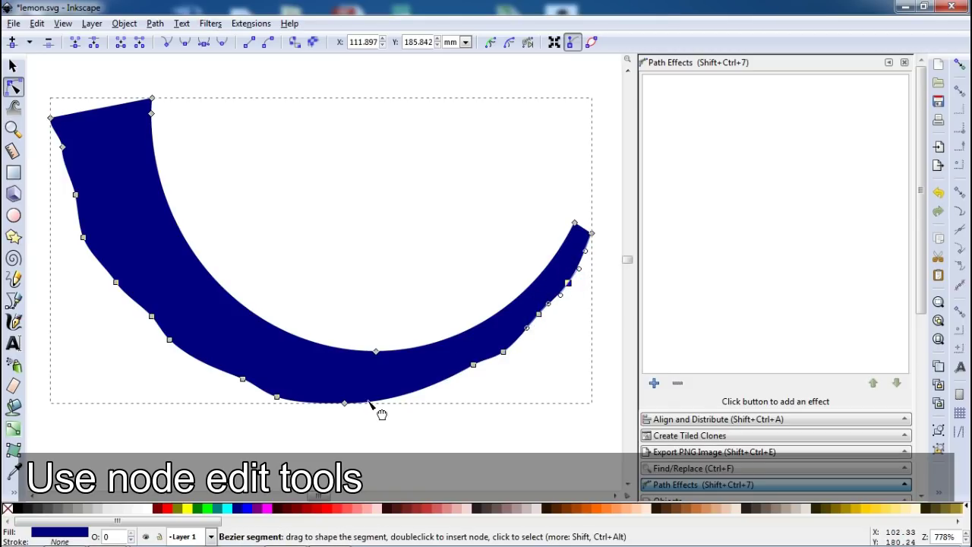
pyautogui.doubleClick(417, 391)
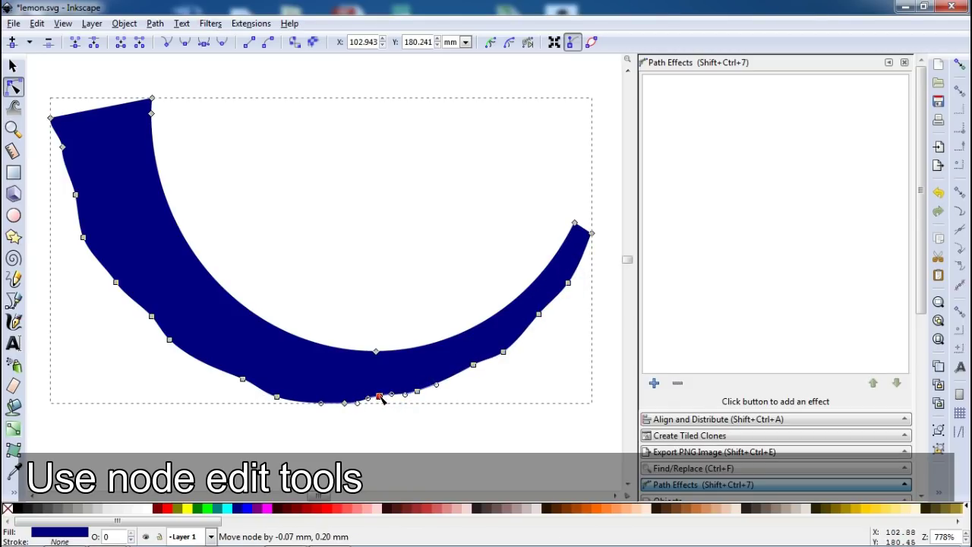
# Add extra nodes all along the arc's inner curve, from upper left to the right tip.
pyautogui.doubleClick(151, 130)
pyautogui.doubleClick(172, 213)
pyautogui.doubleClick(205, 269)
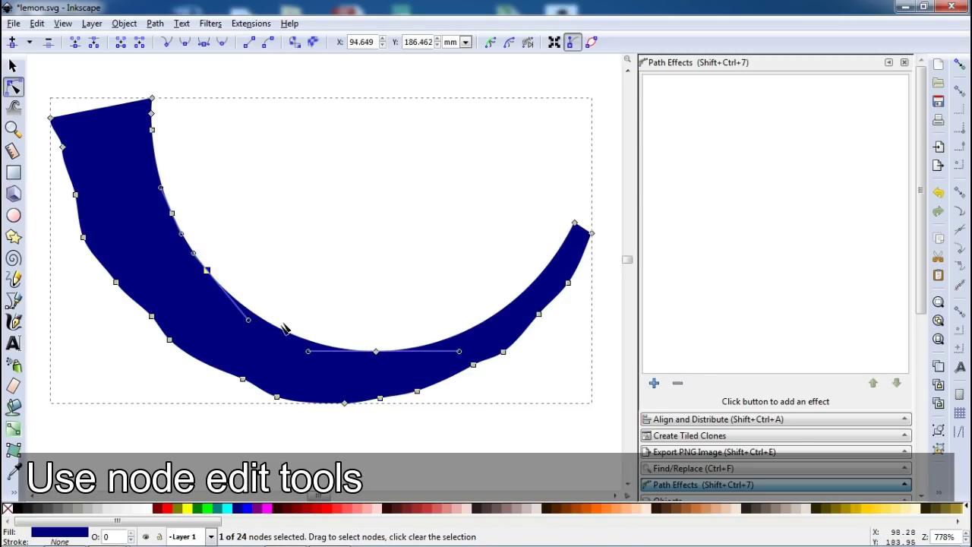
pyautogui.doubleClick(275, 326)
pyautogui.doubleClick(325, 346)
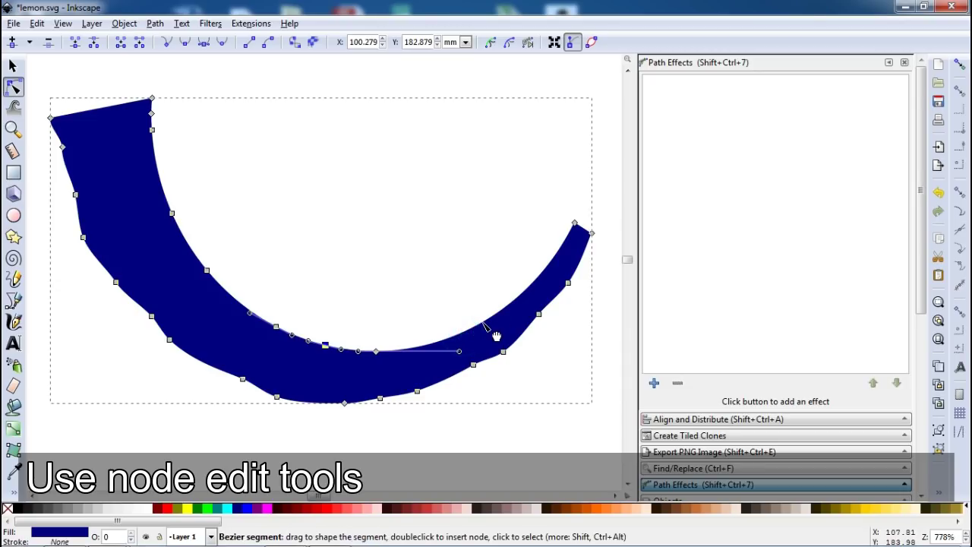
pyautogui.doubleClick(482, 322)
pyautogui.doubleClick(539, 275)
pyautogui.doubleClick(560, 246)
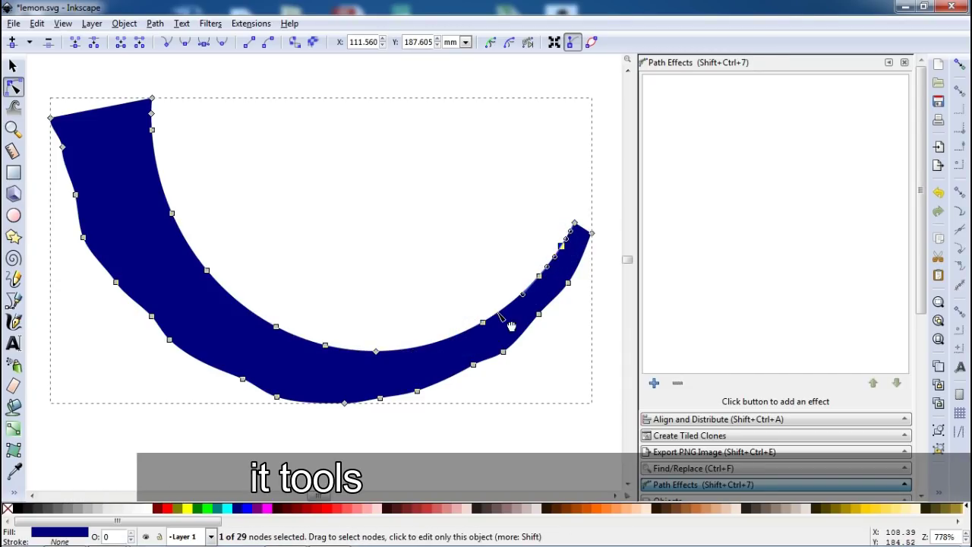
pyautogui.doubleClick(426, 343)
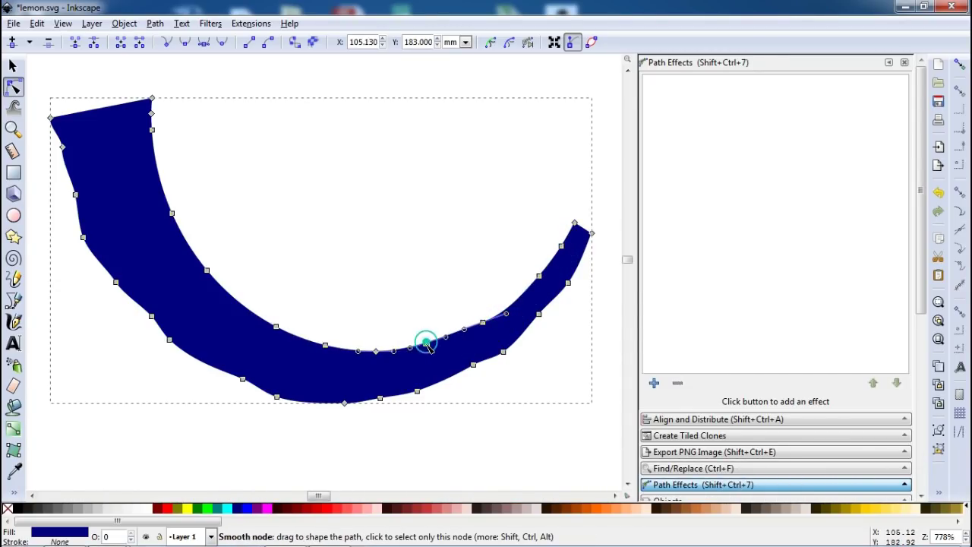
pyautogui.doubleClick(297, 334)
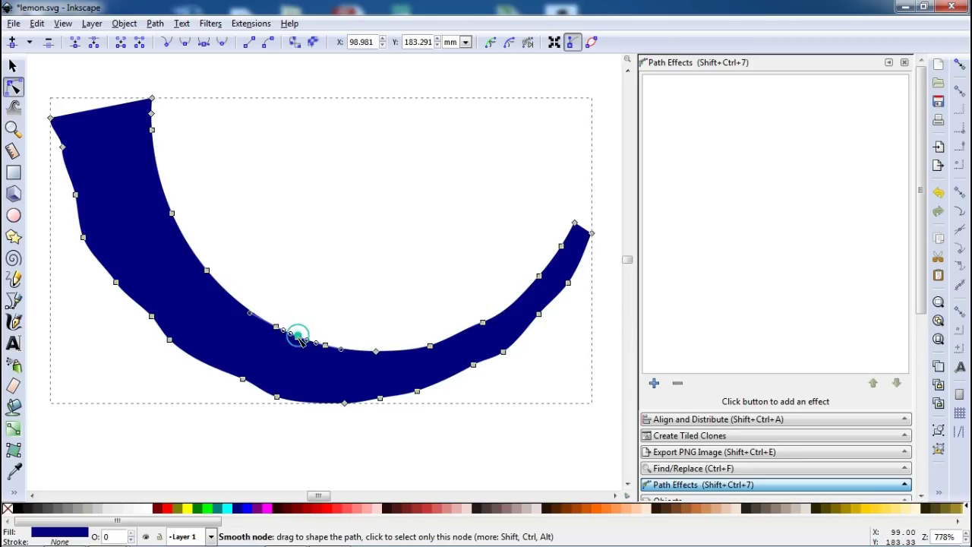
pyautogui.doubleClick(228, 294)
pyautogui.doubleClick(181, 229)
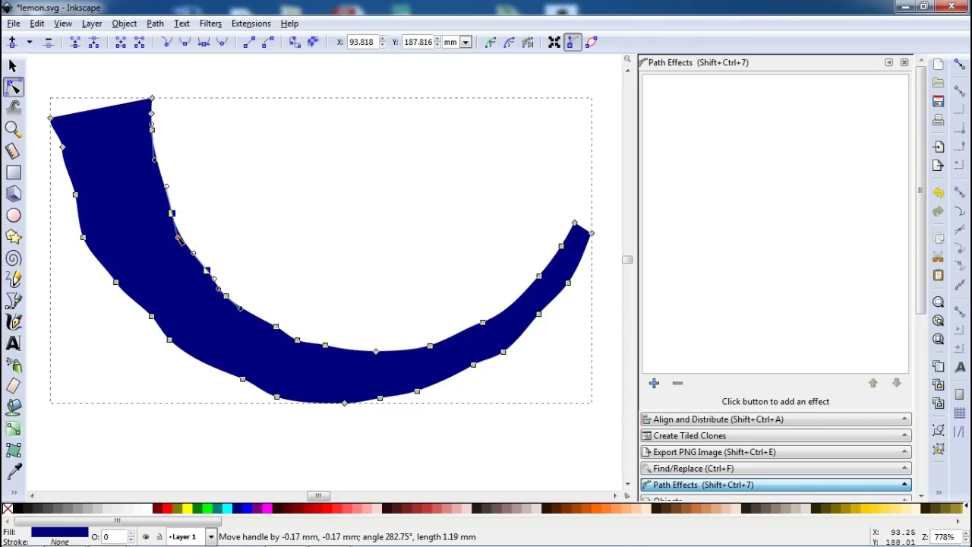
# Nudge inner-edge and corner nodes, add two nodes on the top end, then reselect the arc.
pyautogui.moveTo(156, 160); pyautogui.dragTo(155, 162)
pyautogui.click(221, 196)
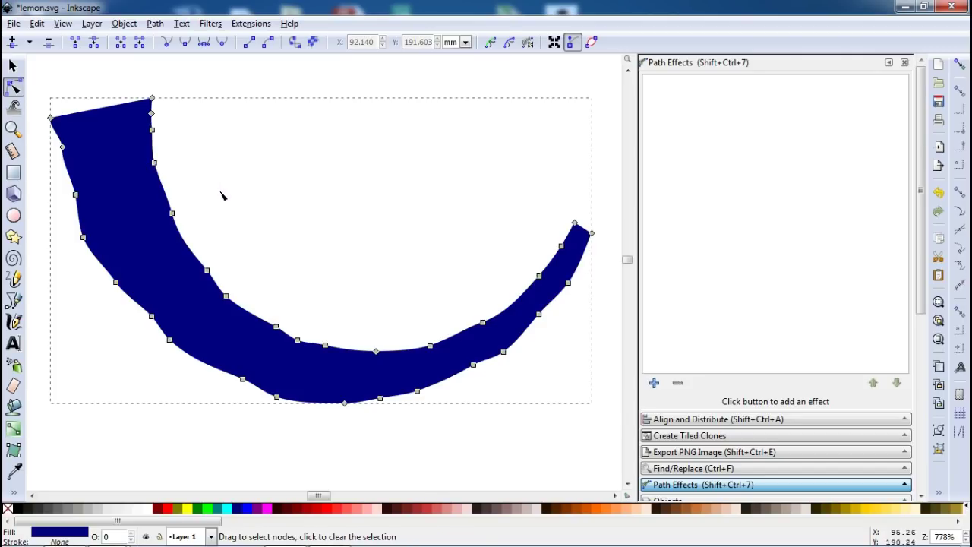
pyautogui.moveTo(154, 115); pyautogui.dragTo(153, 119)
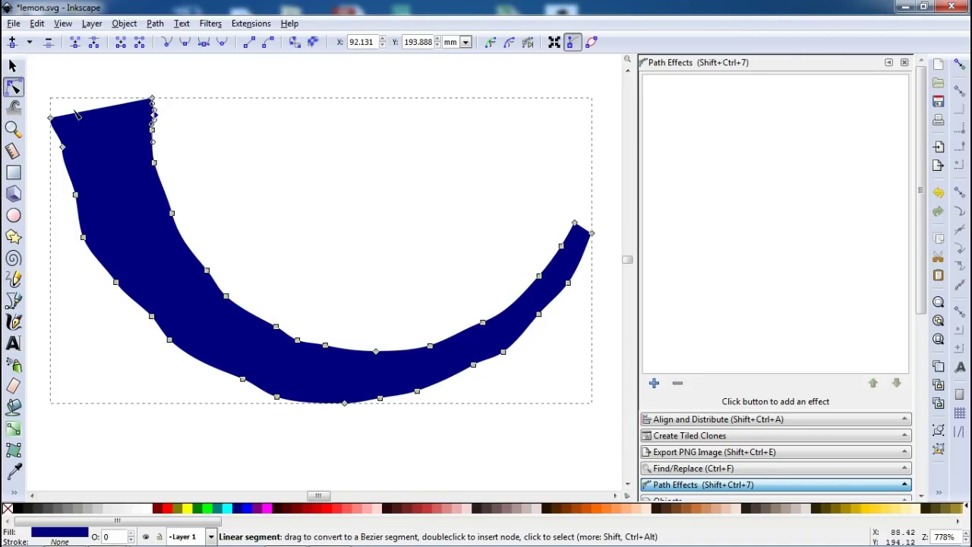
pyautogui.moveTo(65, 114)
pyautogui.mouseDown()
pyautogui.moveTo(120, 101)
pyautogui.moveTo(95, 107)
pyautogui.mouseUp()
pyautogui.doubleClick(114, 105)
pyautogui.doubleClick(93, 105)
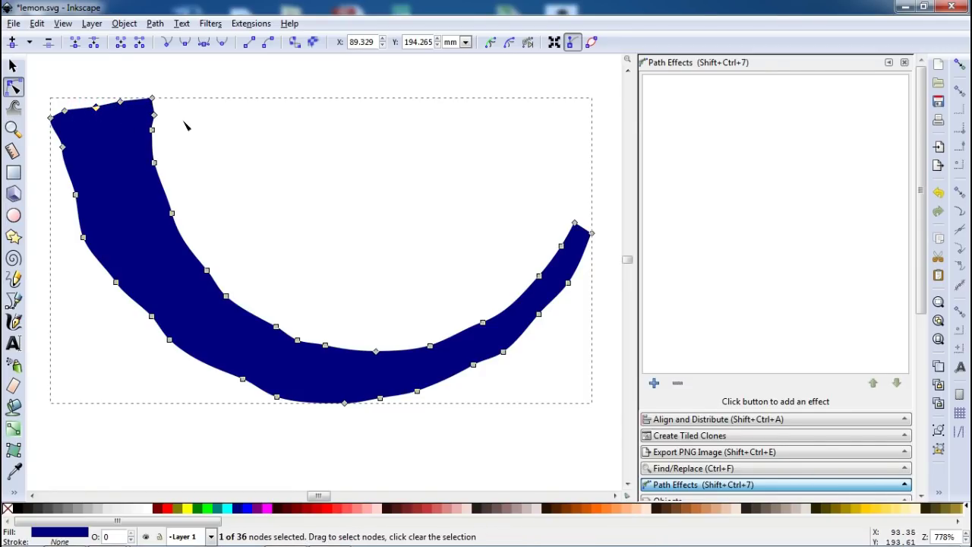
pyautogui.click(460, 263)
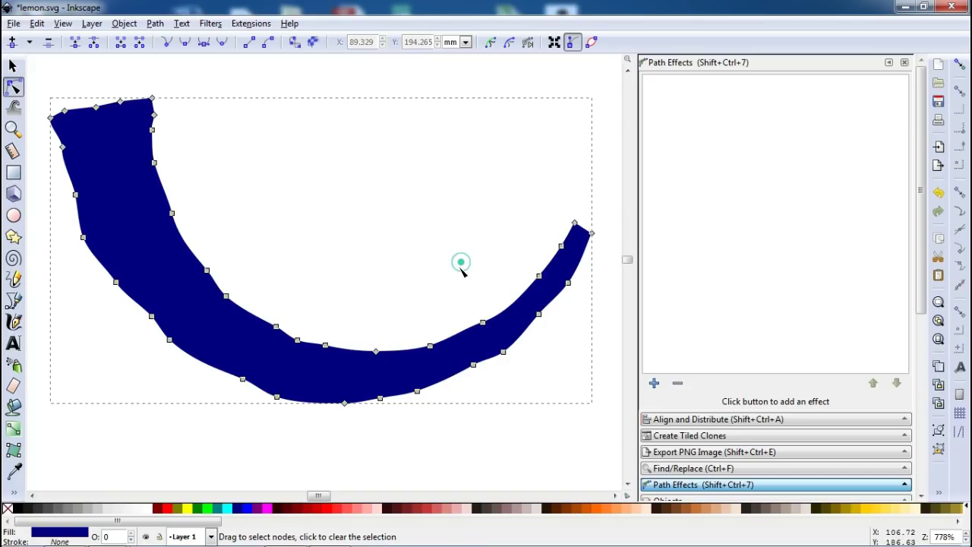
pyautogui.click(12, 66)
pyautogui.click(267, 70)
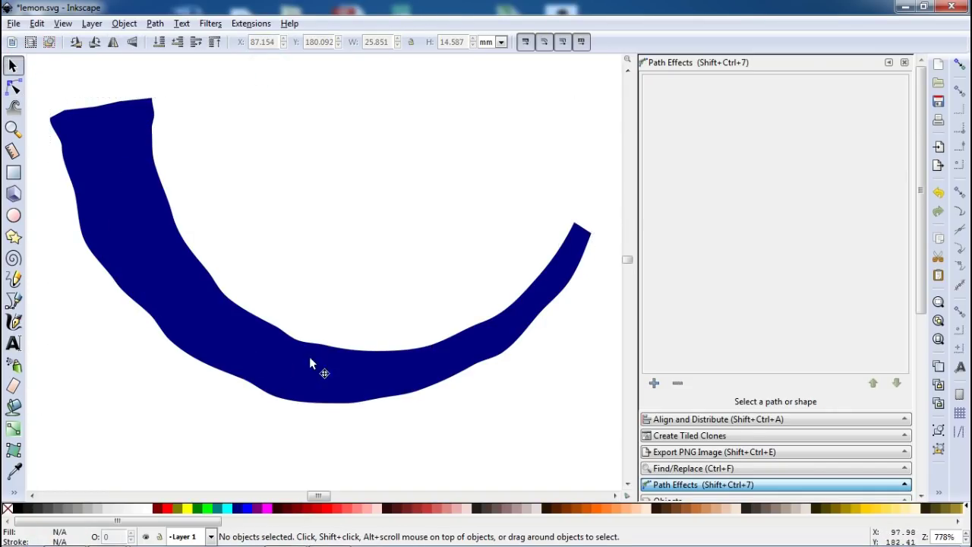
pyautogui.click(379, 380)
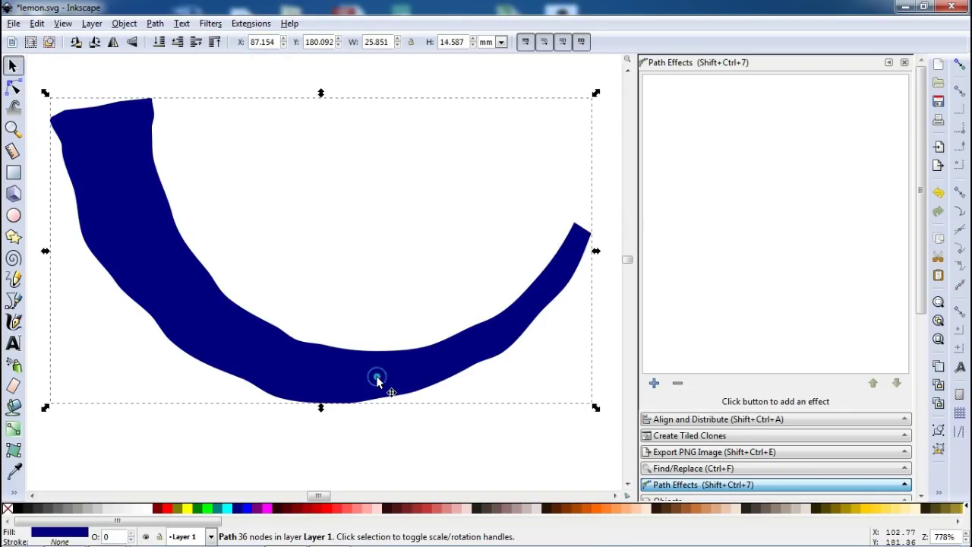
# Simplify the navy arc from 36 to 22 nodes with Path > Simplify and save lemon.svg.
pyautogui.click(155, 24)
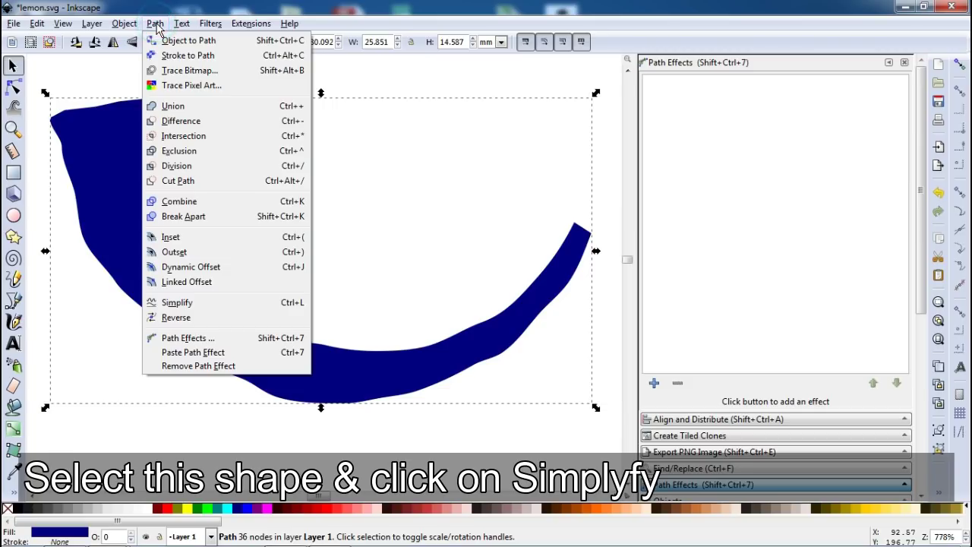
pyautogui.click(178, 304)
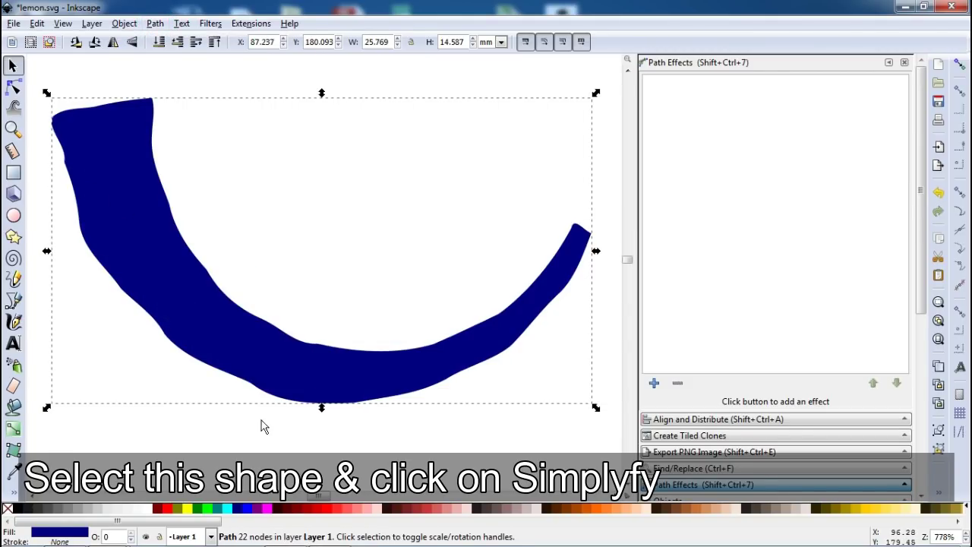
pyautogui.click(450, 430)
pyautogui.hotkey('ctrl', 's')
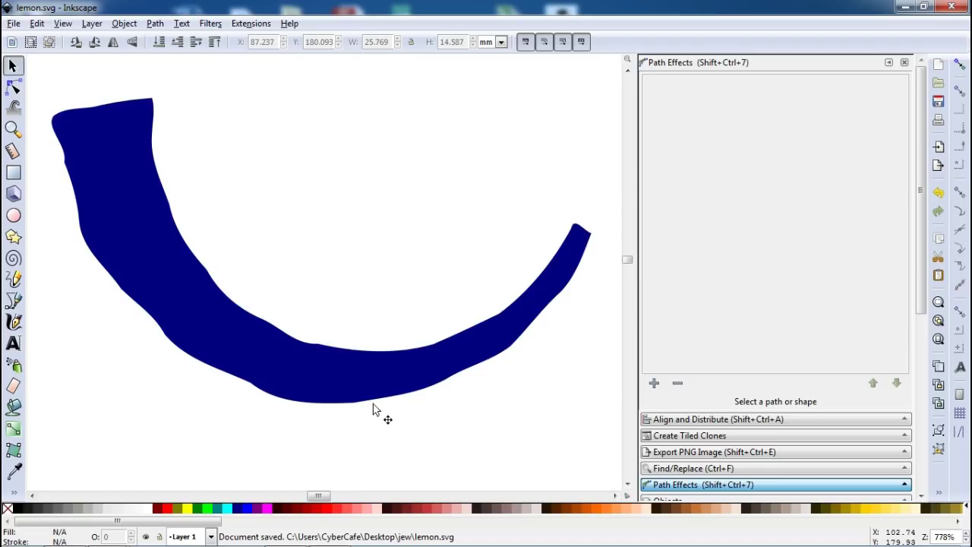
pyautogui.press('-')
# Draw a purple circle above the arc and stretch it wider and taller into an ellipse.
pyautogui.click(348, 179)
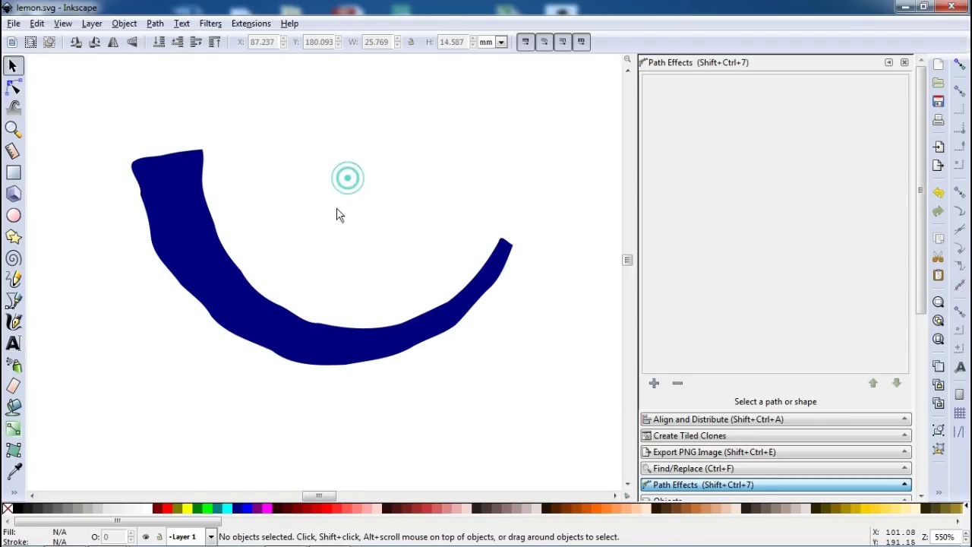
pyautogui.click(13, 216)
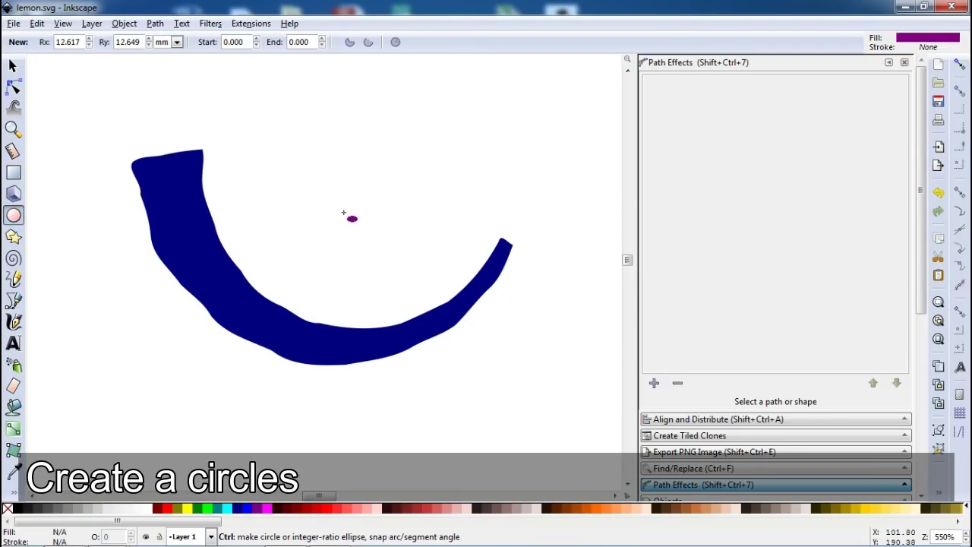
pyautogui.moveTo(339, 213); pyautogui.dragTo(466, 334)
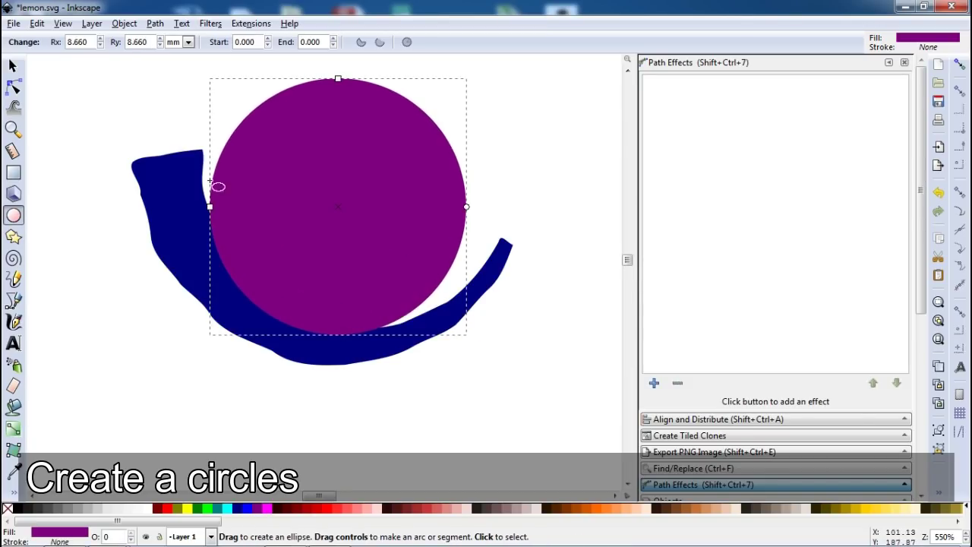
pyautogui.click(13, 67)
pyautogui.moveTo(310, 245); pyautogui.dragTo(297, 228)
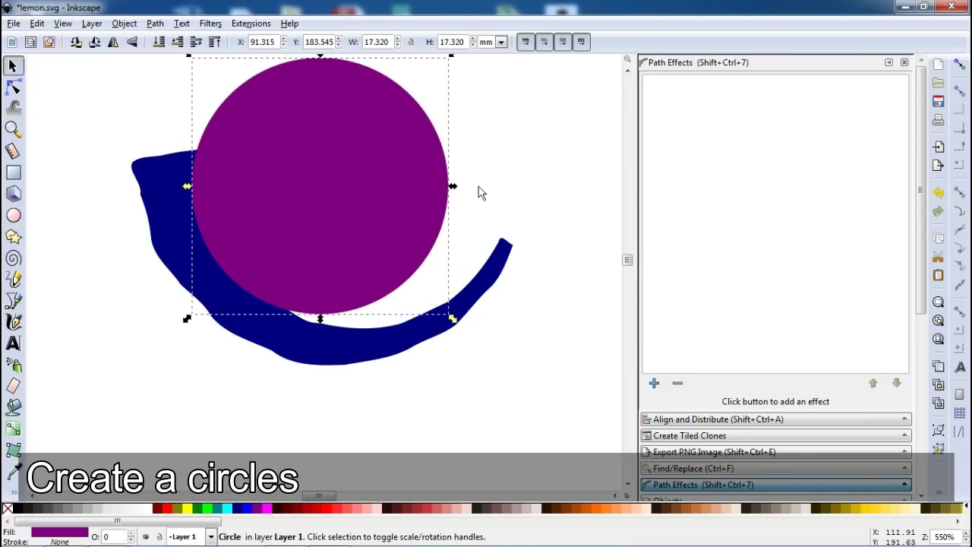
pyautogui.moveTo(453, 188); pyautogui.dragTo(521, 205)
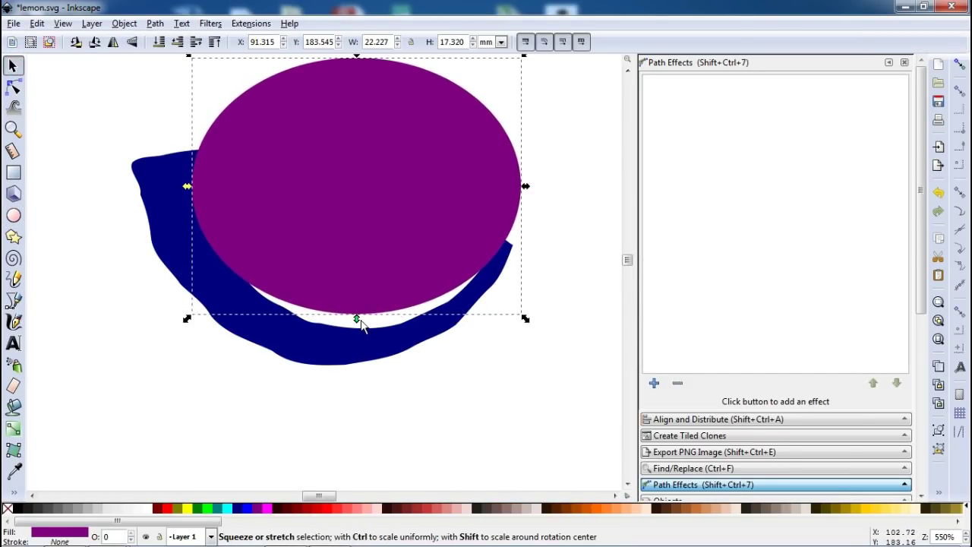
pyautogui.moveTo(357, 319); pyautogui.dragTo(353, 345)
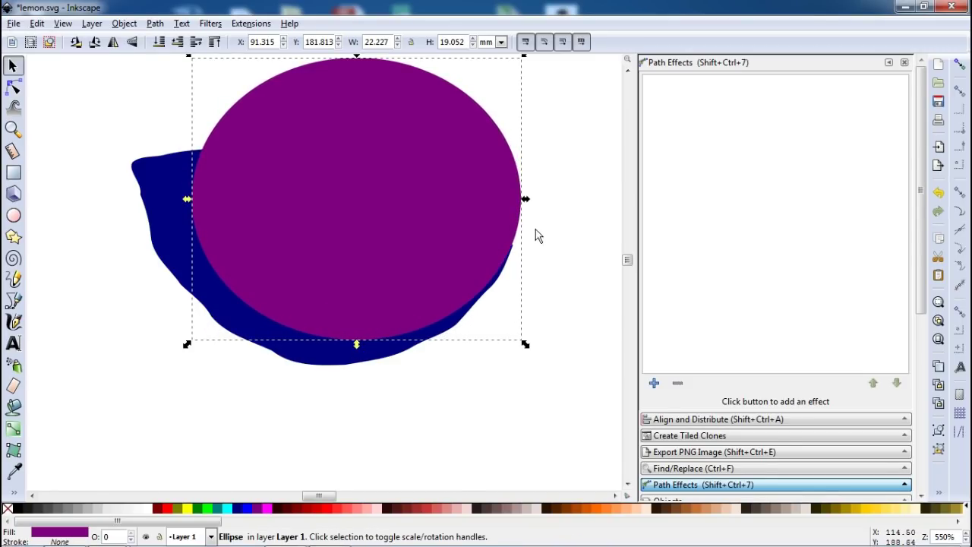
# Narrow the ellipse to about 21.843 × 19.052 mm and lower it to the bottom.
pyautogui.moveTo(526, 203); pyautogui.dragTo(521, 202)
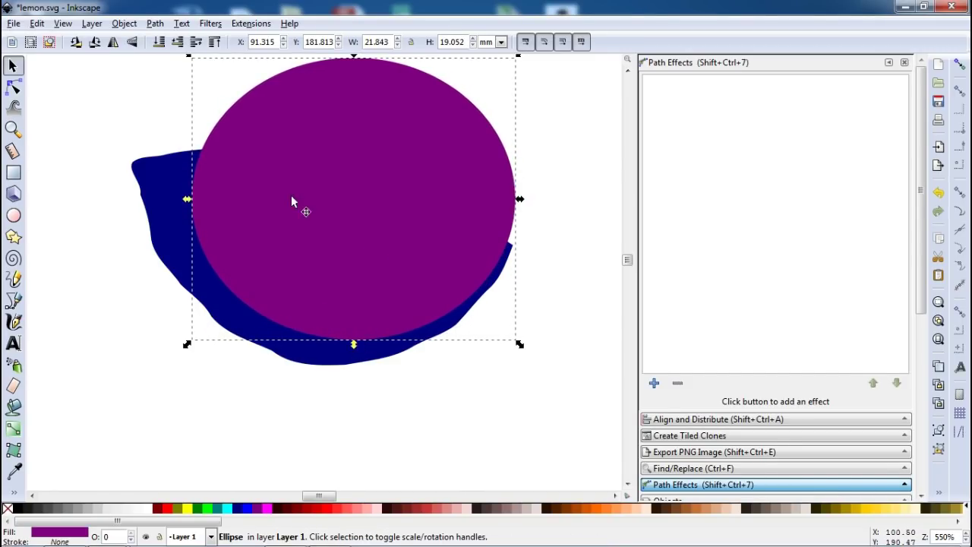
pyautogui.click(120, 25)
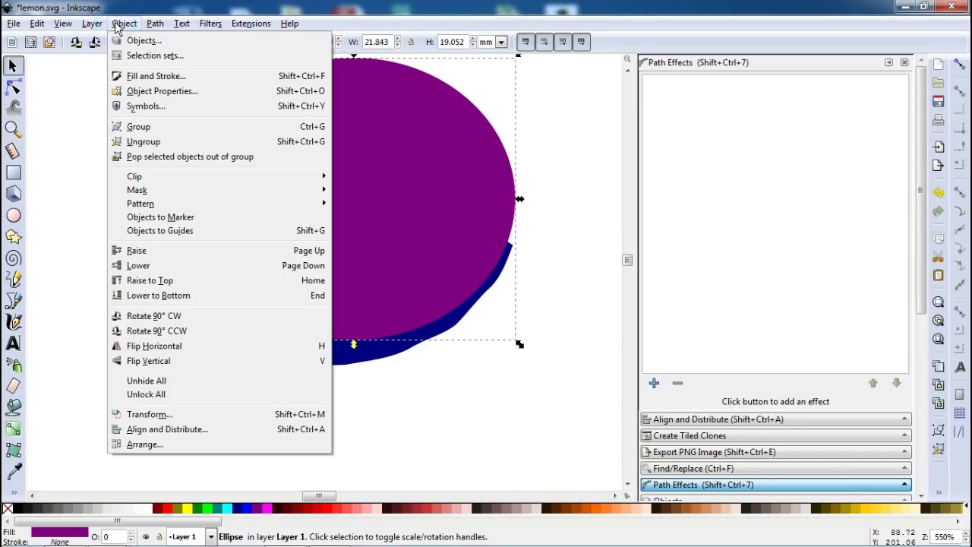
pyautogui.click(159, 295)
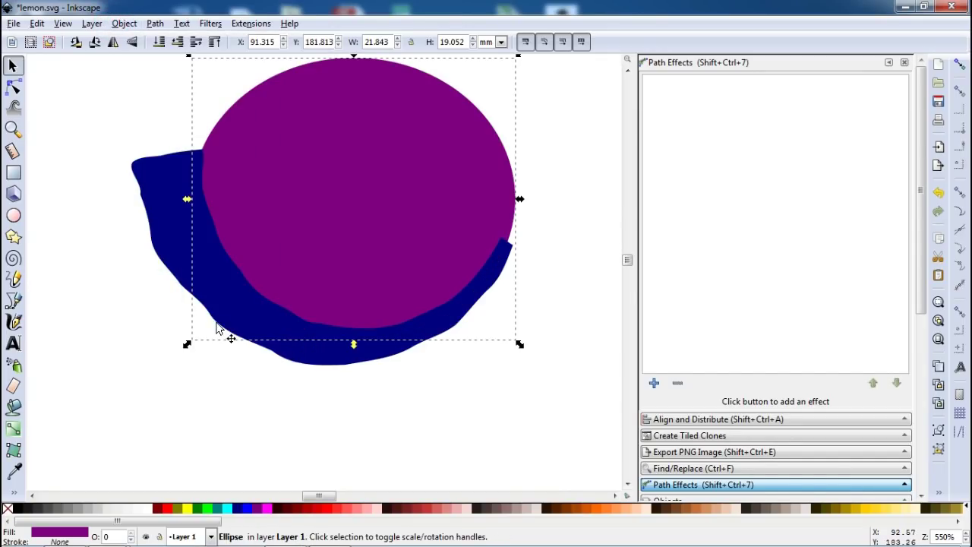
pyautogui.click(184, 396)
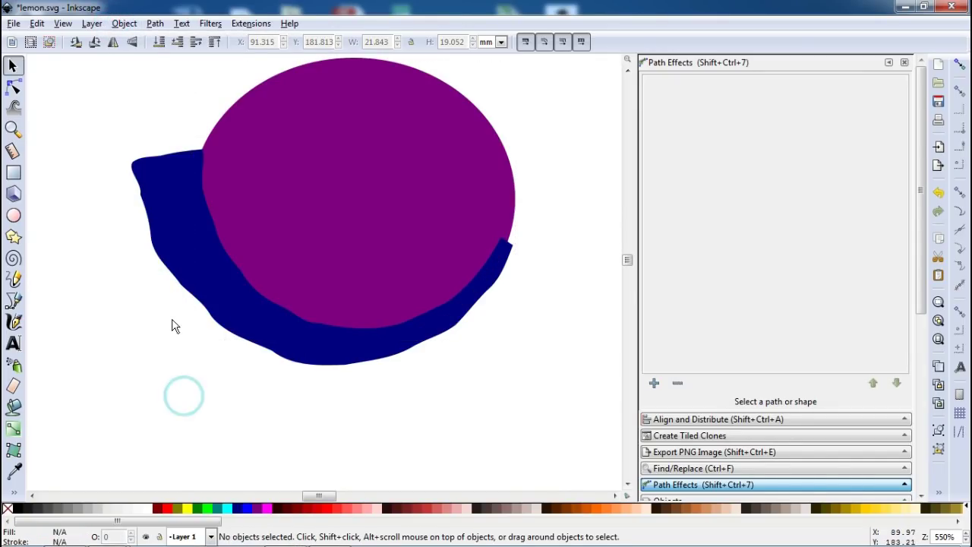
# Draw an orange rectangle across the ellipse's top and convert it to a path.
pyautogui.click(15, 173)
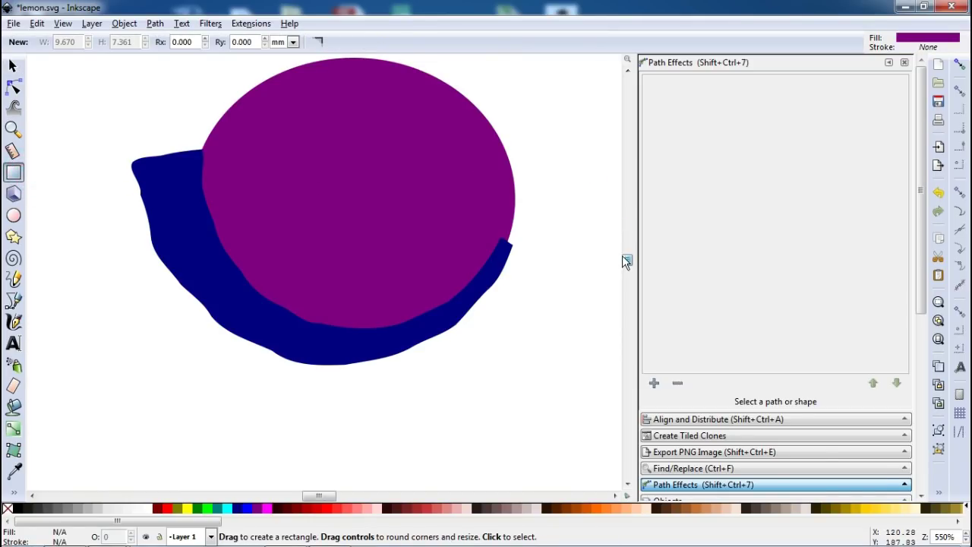
pyautogui.click(628, 69)
pyautogui.moveTo(244, 74); pyautogui.dragTo(413, 127)
pyautogui.click(576, 509)
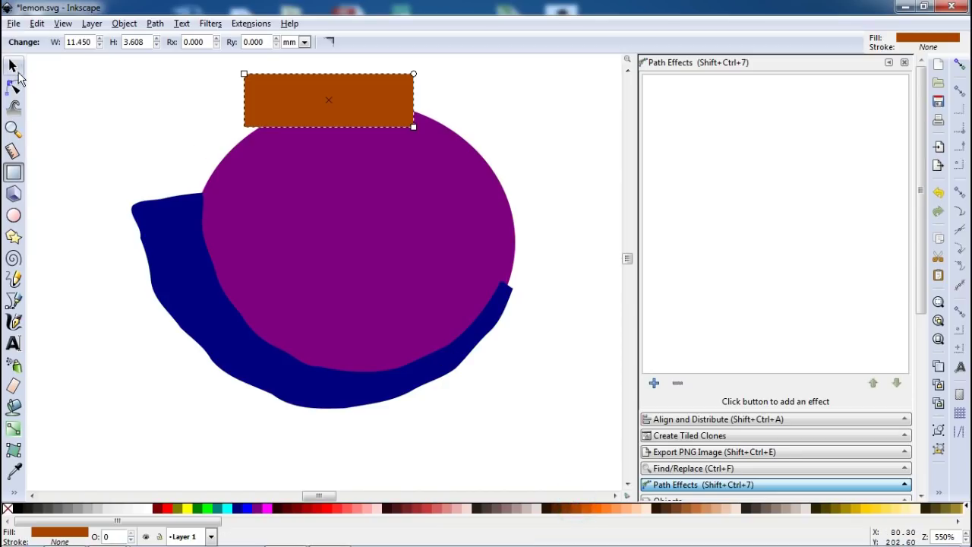
pyautogui.click(13, 67)
pyautogui.click(155, 23)
pyautogui.click(174, 37)
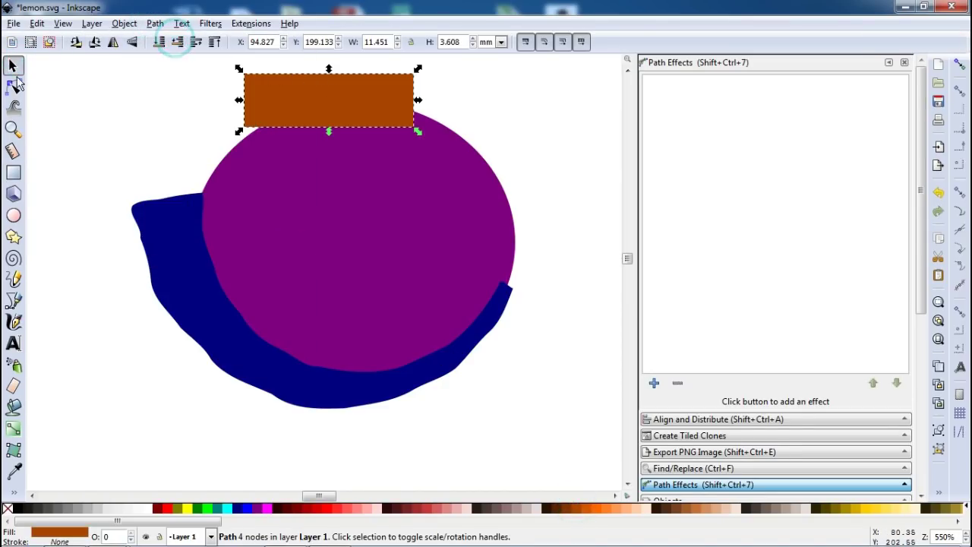
# Reshape the orange path's nodes into a slanted cutter reaching down across the ellipse.
pyautogui.click(13, 87)
pyautogui.click(414, 73)
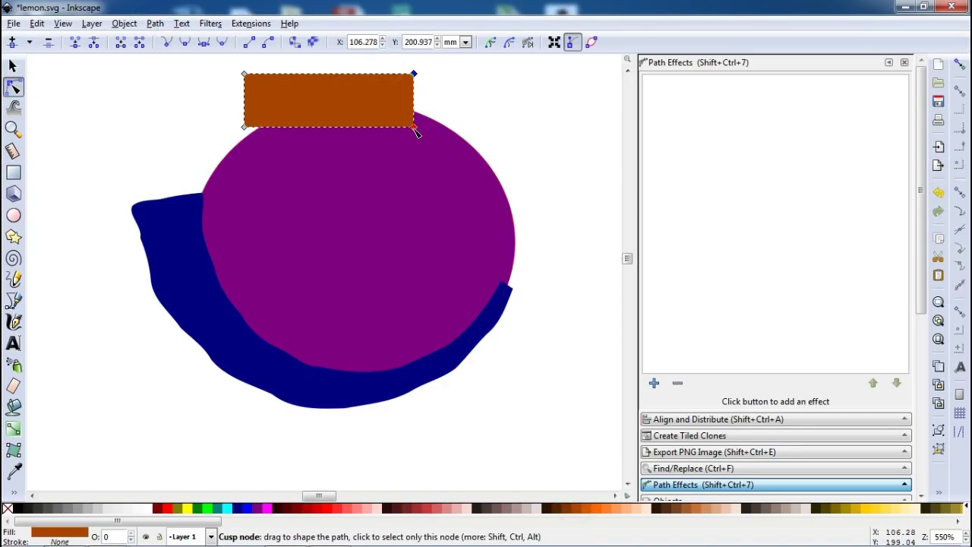
pyautogui.moveTo(416, 132); pyautogui.dragTo(571, 145)
pyautogui.moveTo(214, 60)
pyautogui.mouseDown()
pyautogui.moveTo(259, 139)
pyautogui.moveTo(202, 127)
pyautogui.moveTo(201, 194)
pyautogui.mouseUp()
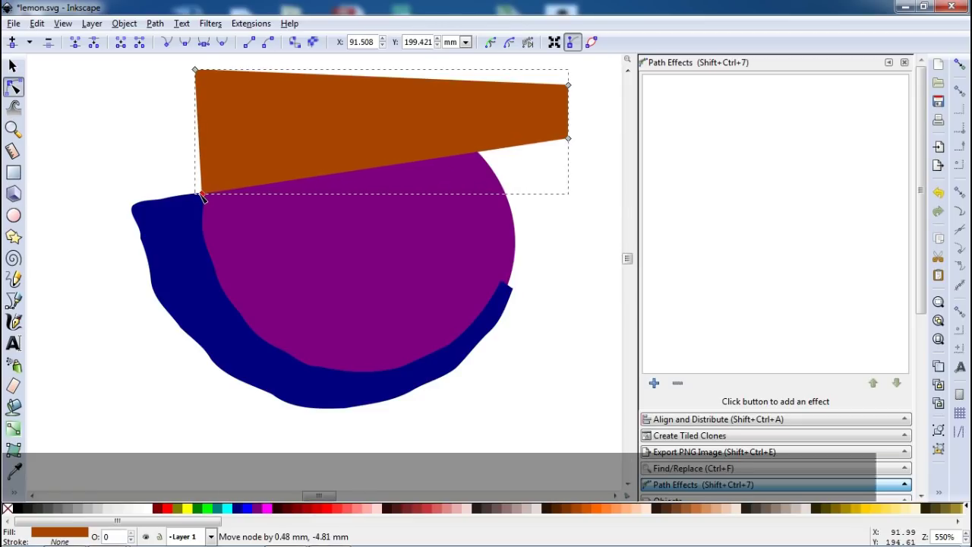
pyautogui.moveTo(568, 139)
pyautogui.mouseDown()
pyautogui.moveTo(539, 282)
pyautogui.moveTo(549, 296)
pyautogui.mouseUp()
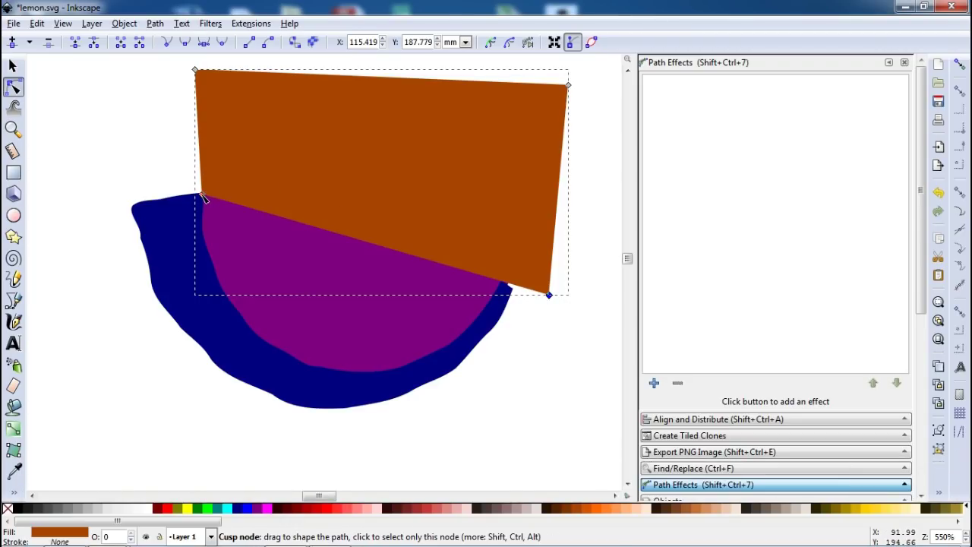
pyautogui.moveTo(202, 197); pyautogui.dragTo(183, 190)
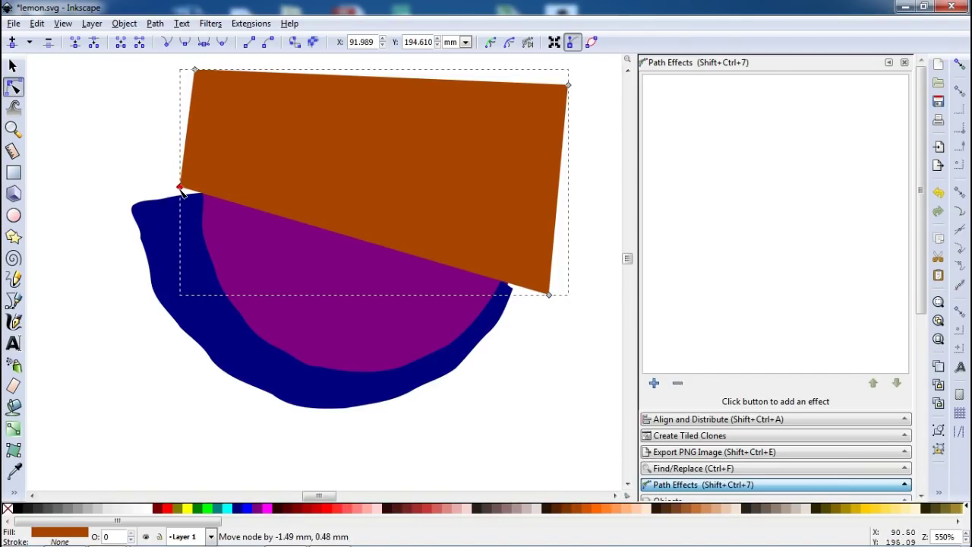
# Subtract the orange shape from the purple ellipse with Path > Difference and save lemon.svg.
pyautogui.click(12, 66)
pyautogui.click(112, 108)
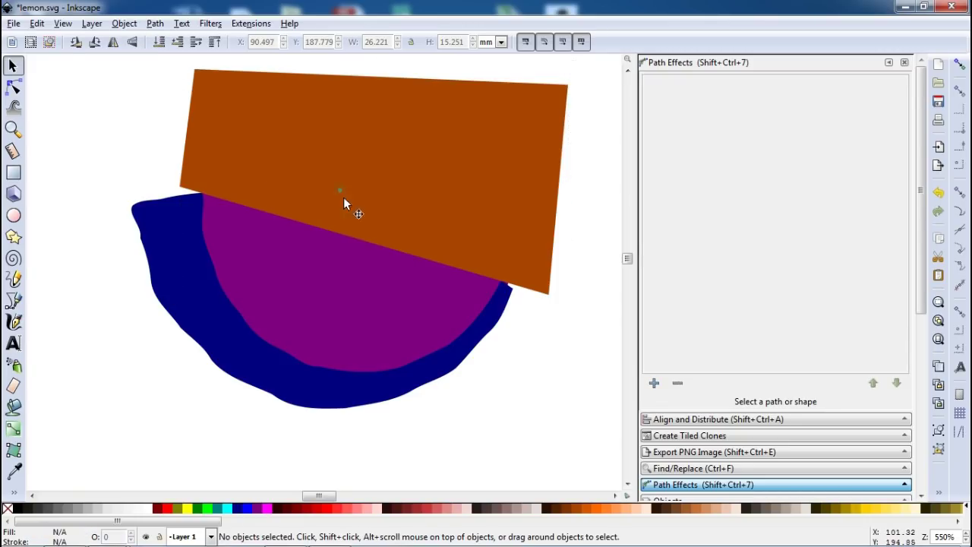
pyautogui.click(347, 206)
pyautogui.keyDown('shift'); pyautogui.click(347, 319); pyautogui.keyUp('shift')
pyautogui.click(155, 24)
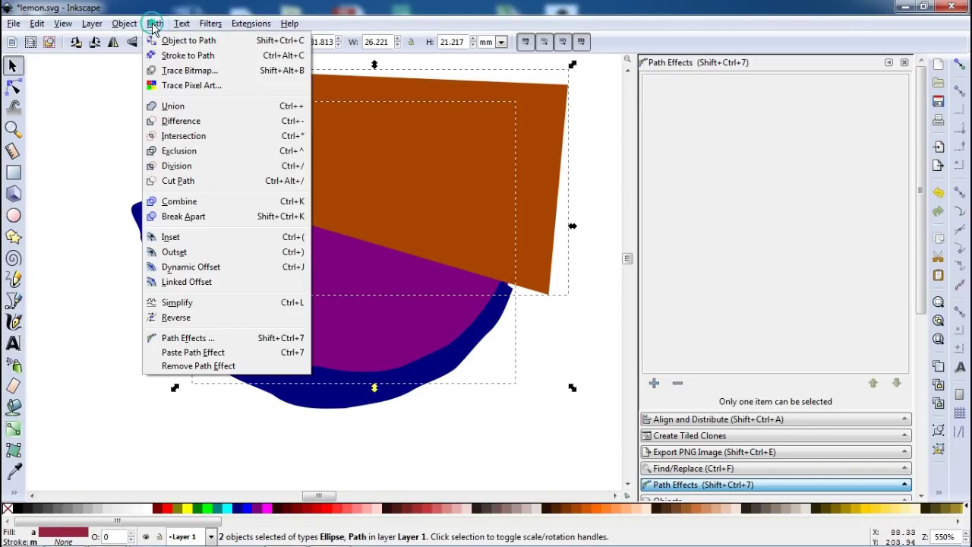
pyautogui.click(166, 121)
pyautogui.click(134, 134)
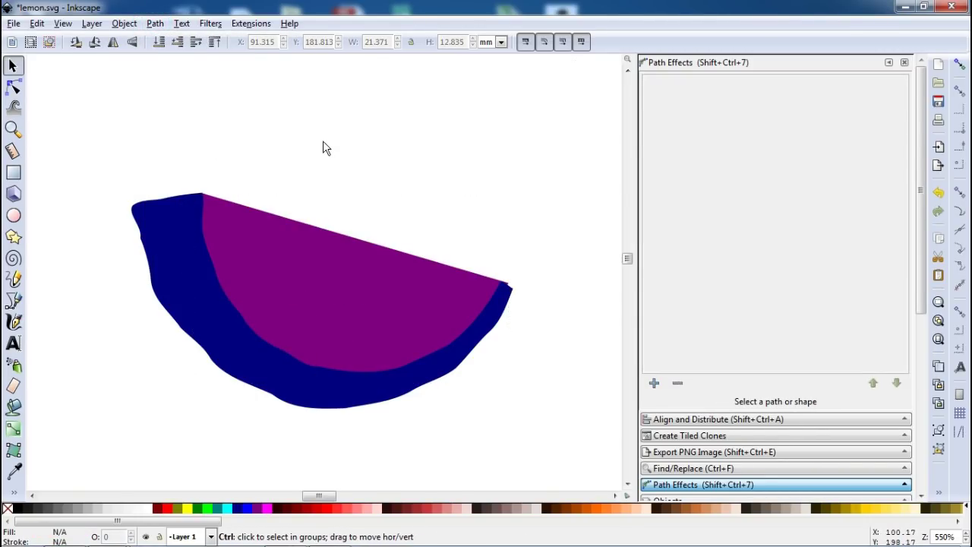
pyautogui.hotkey('ctrl', 's')
pyautogui.click(327, 140)
# Move the purple flesh's right corner nodes onto the blue rind edge.
pyautogui.press('z')
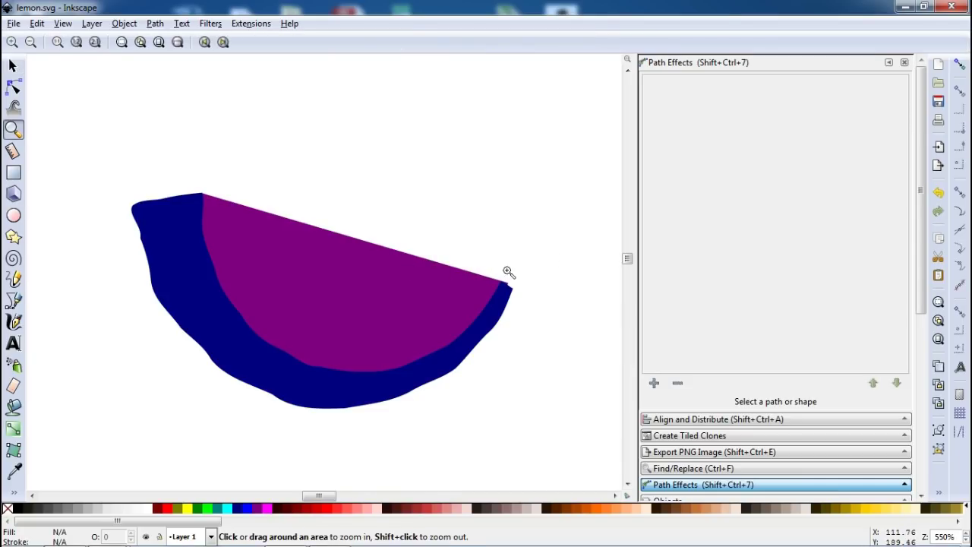
pyautogui.moveTo(475, 255); pyautogui.dragTo(514, 304)
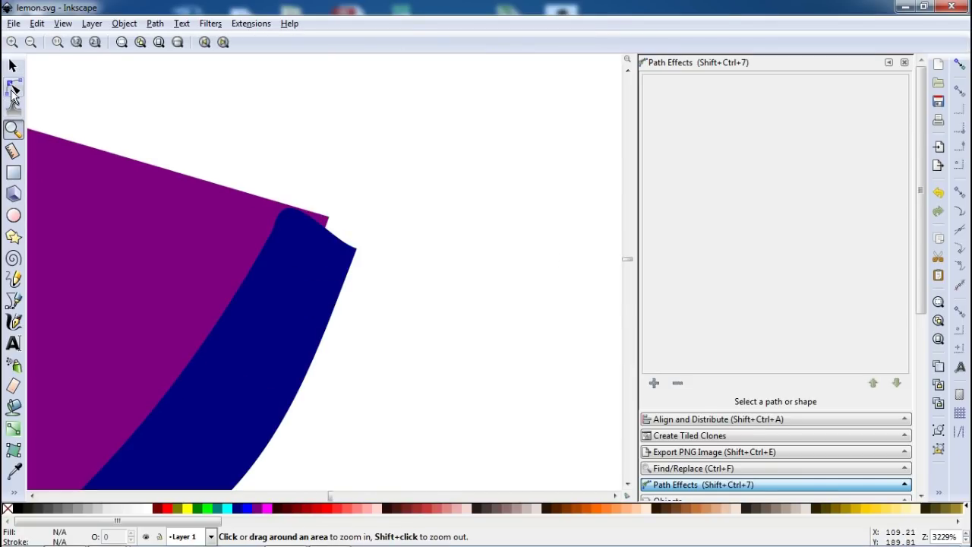
pyautogui.moveTo(202, 145); pyautogui.dragTo(418, 280)
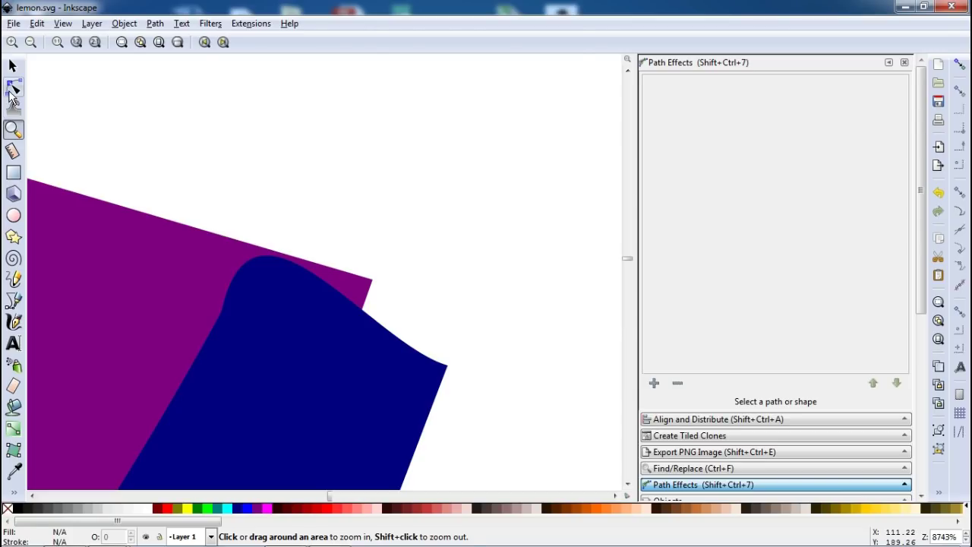
pyautogui.click(13, 90)
pyautogui.click(167, 271)
pyautogui.click(257, 247)
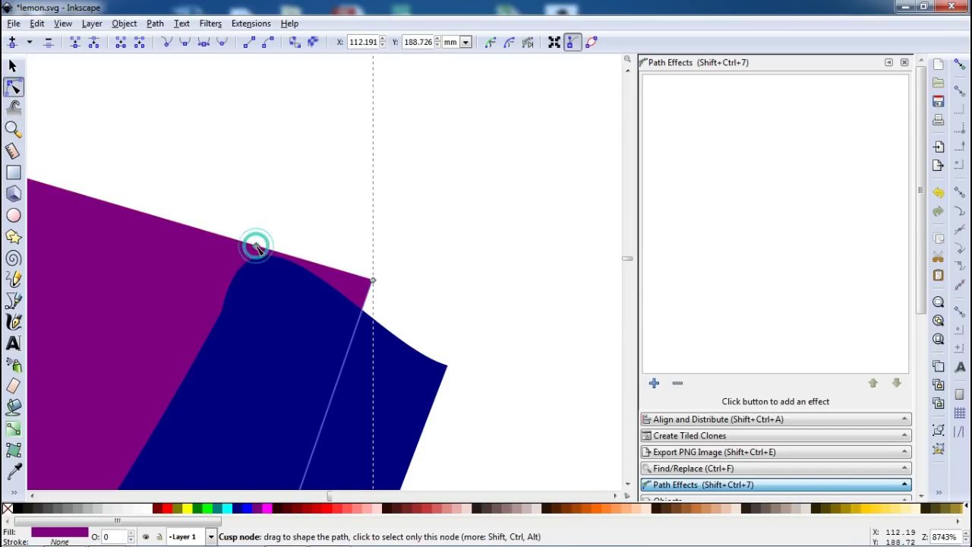
pyautogui.moveTo(257, 247); pyautogui.dragTo(267, 257)
pyautogui.moveTo(372, 282); pyautogui.dragTo(351, 314)
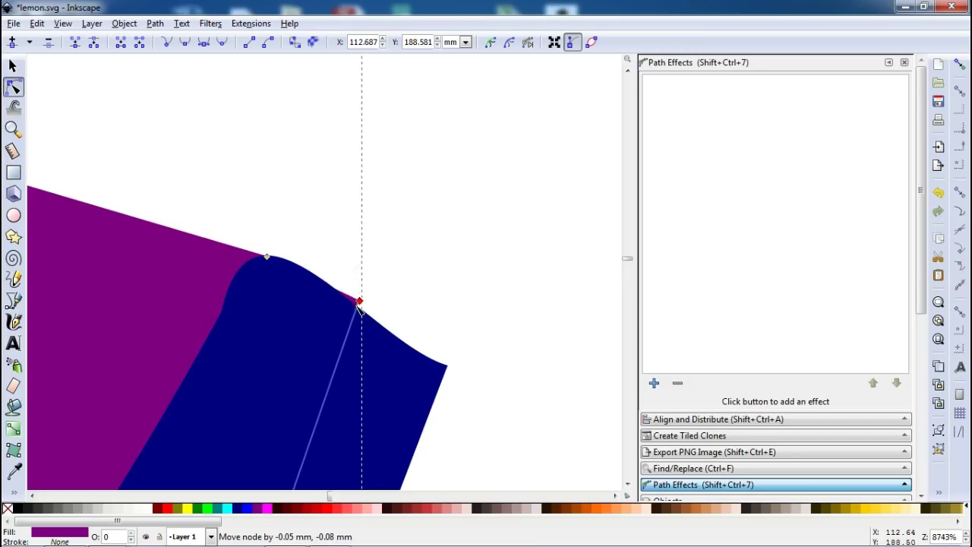
pyautogui.press('-')
pyautogui.press('-')
pyautogui.press('-')
pyautogui.press('-')
pyautogui.press('-')
pyautogui.press('-')
pyautogui.press('-')
pyautogui.press('-')
pyautogui.press('-')
pyautogui.click(425, 251)
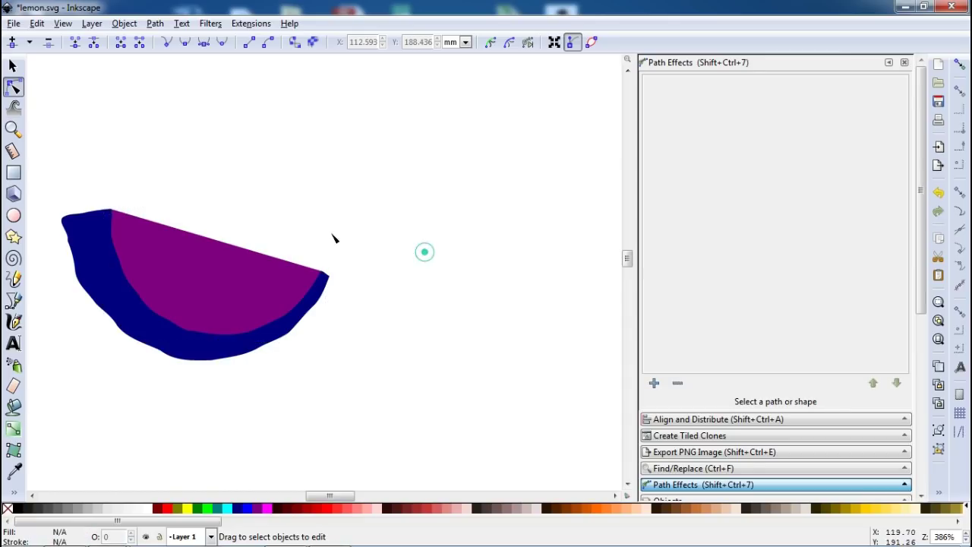
# Move the flesh's top-left corner node so it meets the rind.
pyautogui.press('z')
pyautogui.click(80, 188)
pyautogui.moveTo(202, 217); pyautogui.dragTo(391, 343)
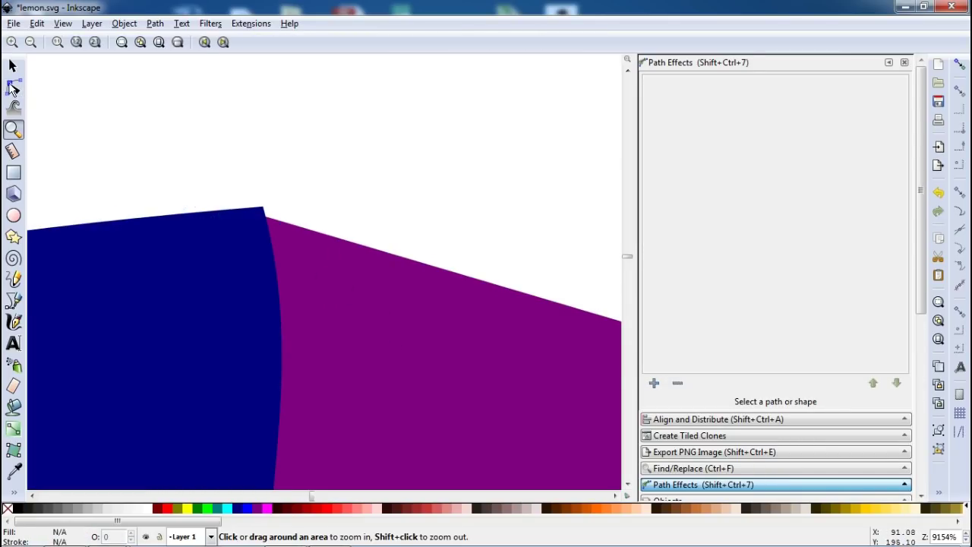
pyautogui.click(13, 89)
pyautogui.click(289, 225)
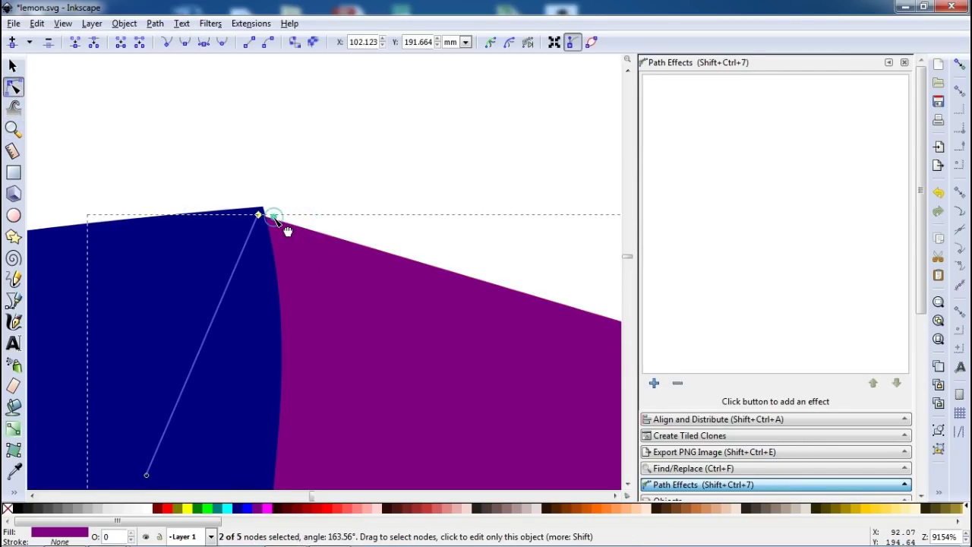
pyautogui.moveTo(270, 218); pyautogui.dragTo(262, 211)
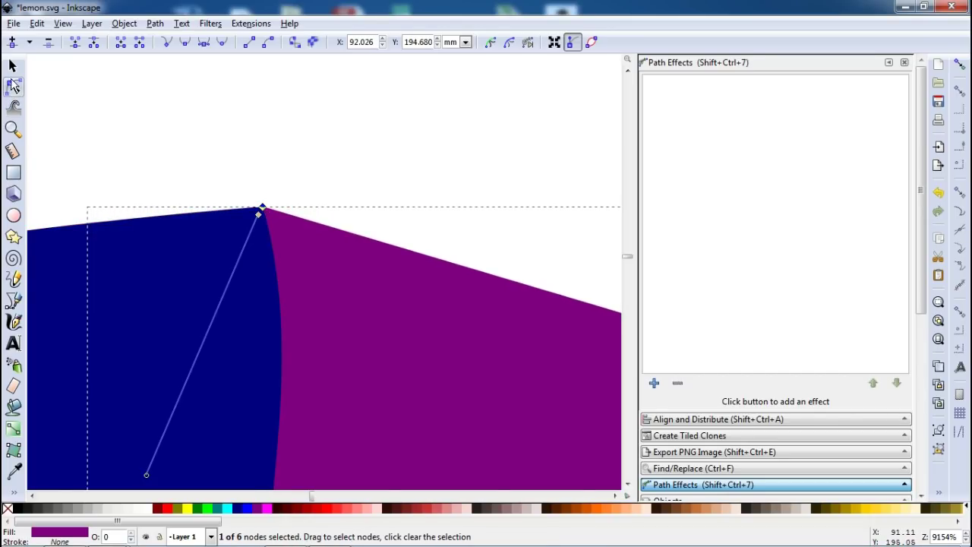
pyautogui.press('s')
pyautogui.click(186, 131)
# Reframe the view on the slice and save the drawing.
pyautogui.scroll(-2, 248, 199)
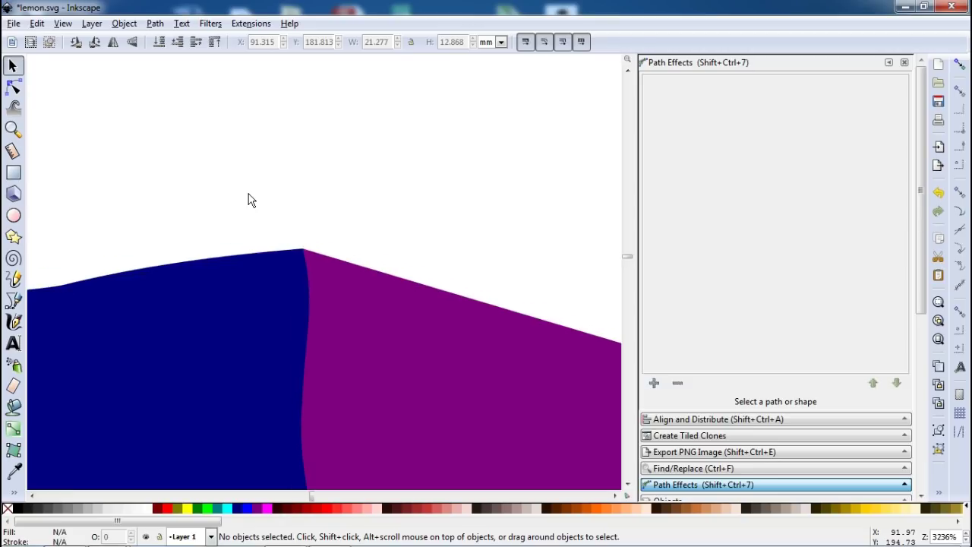
pyautogui.scroll(-3, 247, 198)
pyautogui.scroll(-4, 245, 198)
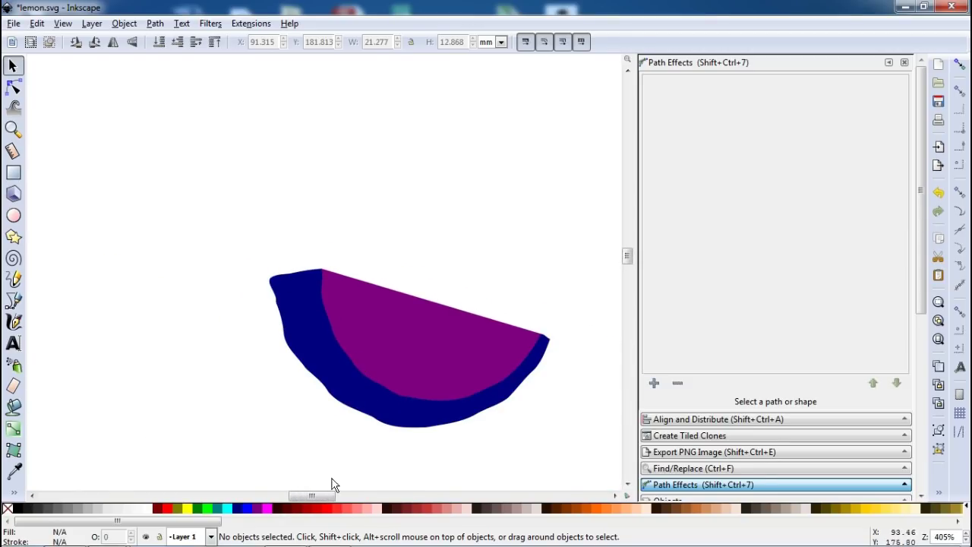
pyautogui.moveTo(321, 495); pyautogui.dragTo(335, 496)
pyautogui.press('z')
pyautogui.moveTo(106, 227); pyautogui.dragTo(427, 448)
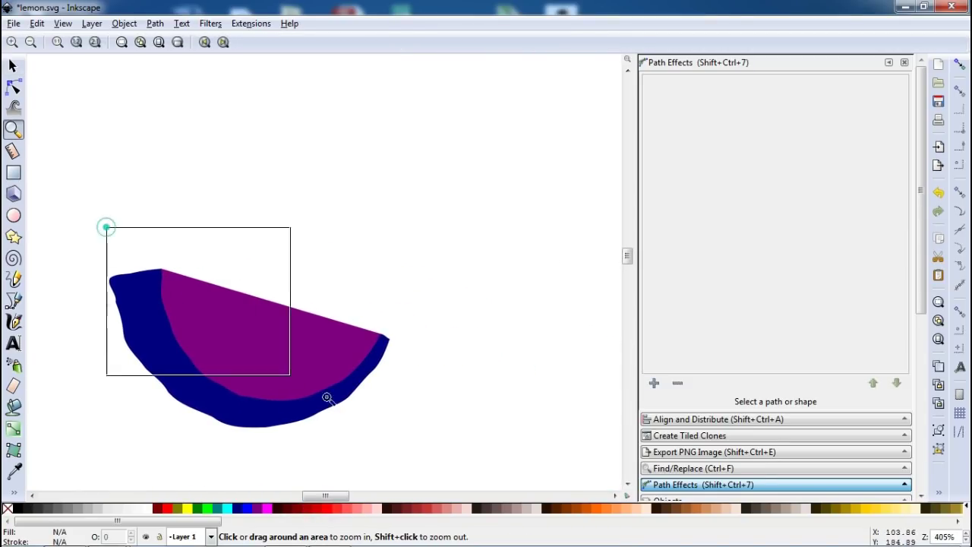
pyautogui.click(12, 67)
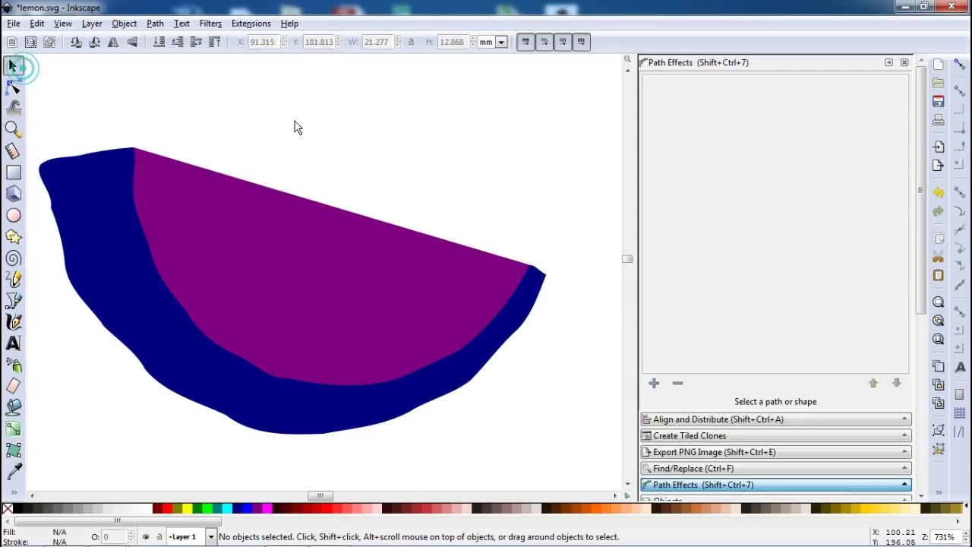
pyautogui.click(293, 119)
pyautogui.hotkey('ctrl', 's')
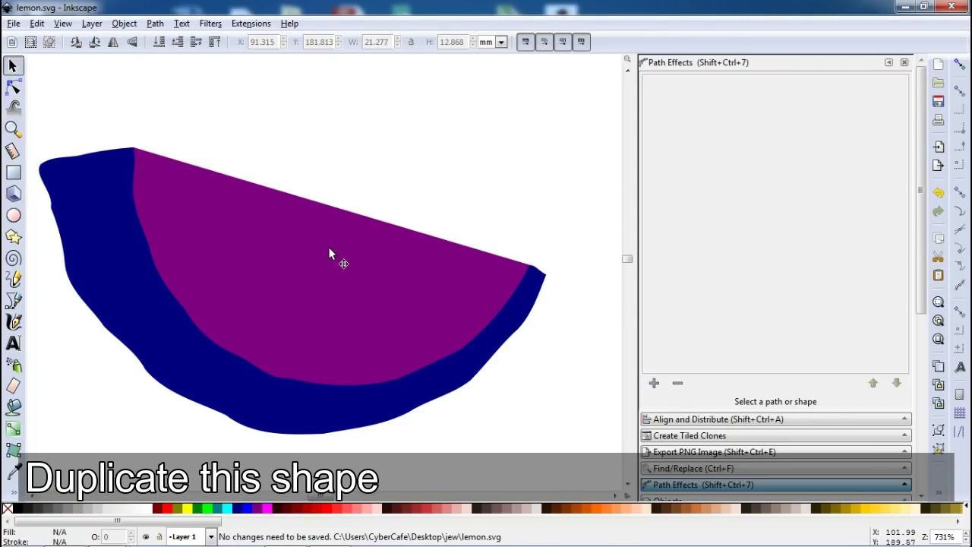
# Duplicate the purple flesh shape.
pyautogui.click(329, 253)
pyautogui.rightClick(346, 259)
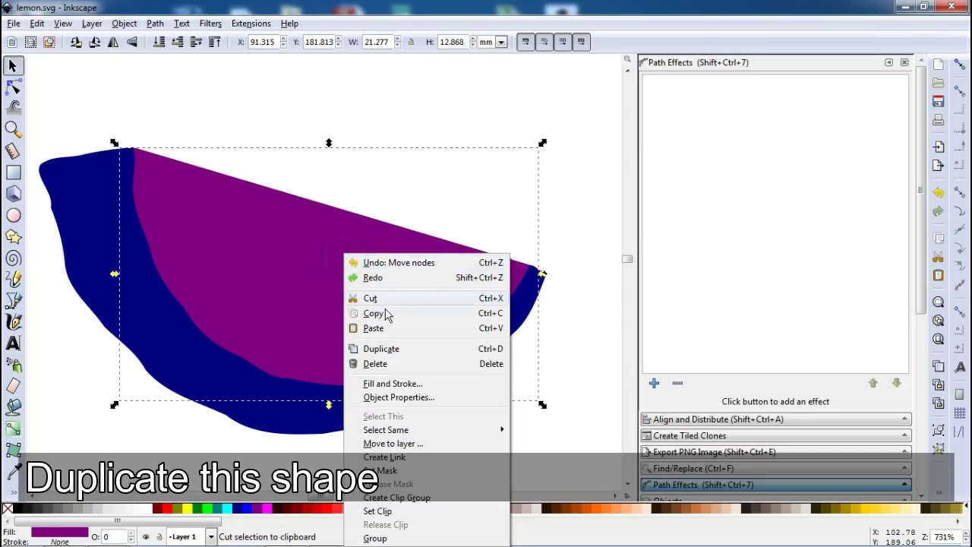
pyautogui.click(381, 348)
# Colour the copy orange and shrink it to a small half-disc at the flesh's top edge.
pyautogui.click(600, 508)
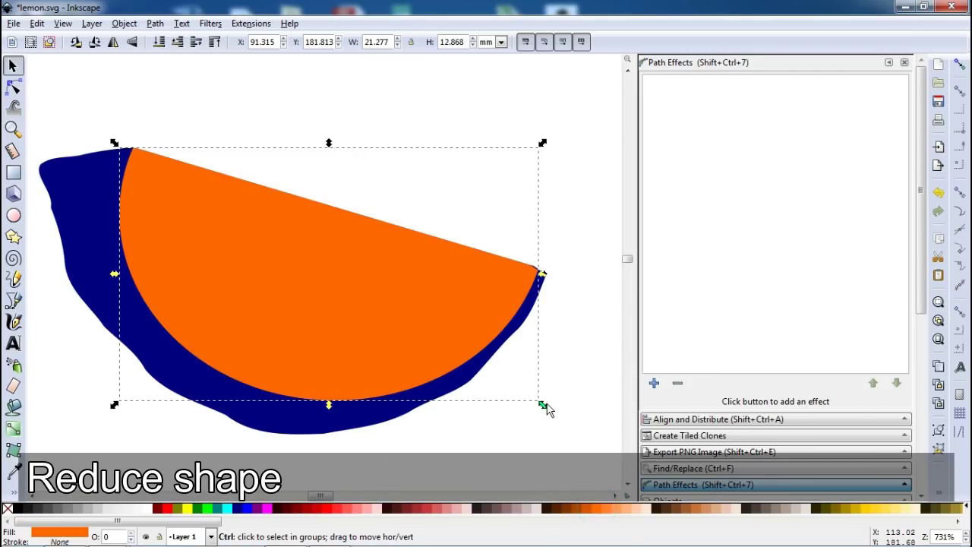
pyautogui.moveTo(542, 404); pyautogui.dragTo(445, 347)
pyautogui.moveTo(368, 312); pyautogui.dragTo(329, 259)
pyautogui.moveTo(453, 326); pyautogui.dragTo(335, 227)
pyautogui.click(350, 249)
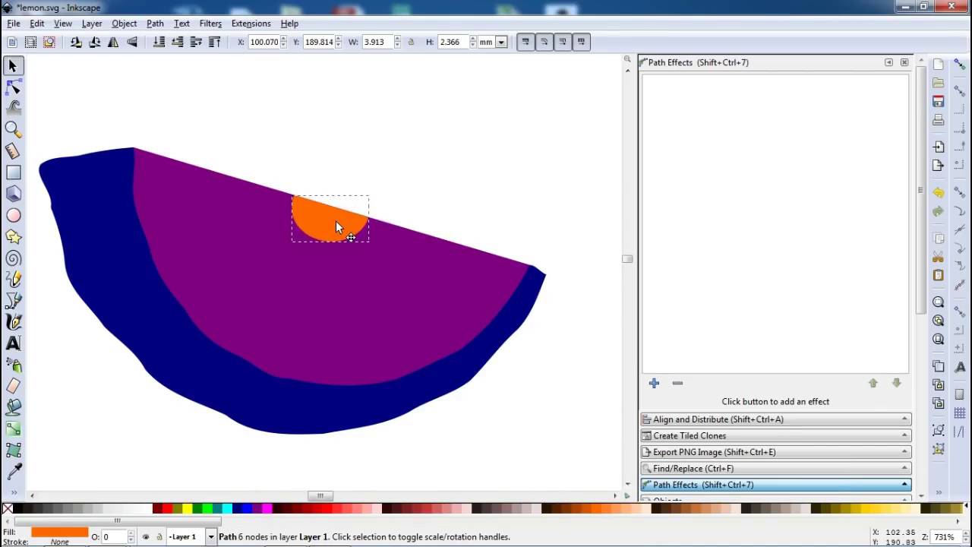
pyautogui.click(411, 179)
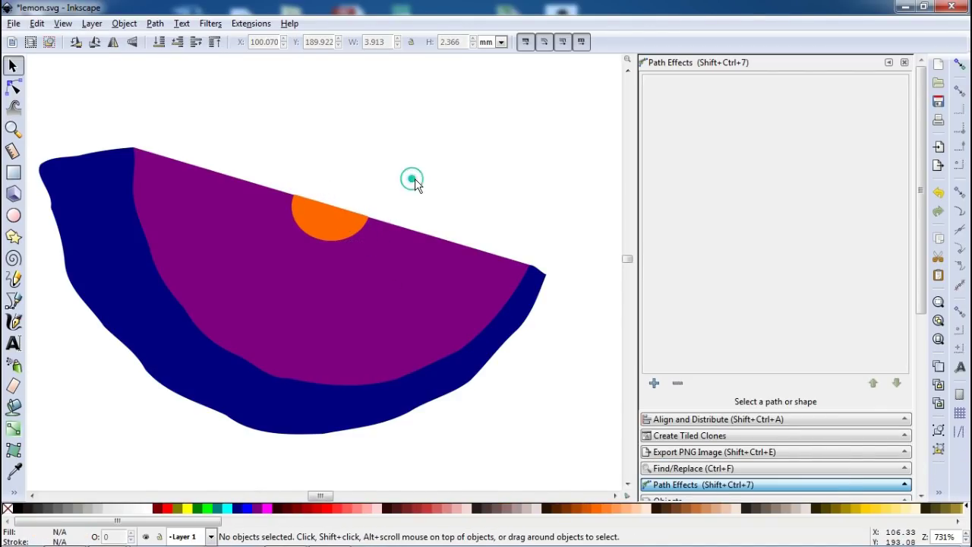
pyautogui.click(338, 215)
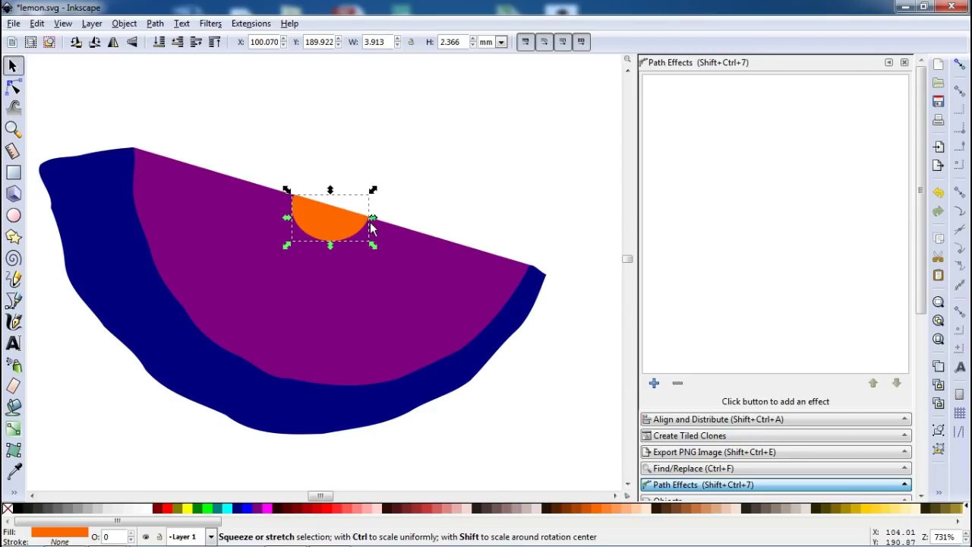
# Nudge the orange half-disc slightly right into place and save lemon.svg.
pyautogui.press('z')
pyautogui.moveTo(269, 166); pyautogui.dragTo(401, 274)
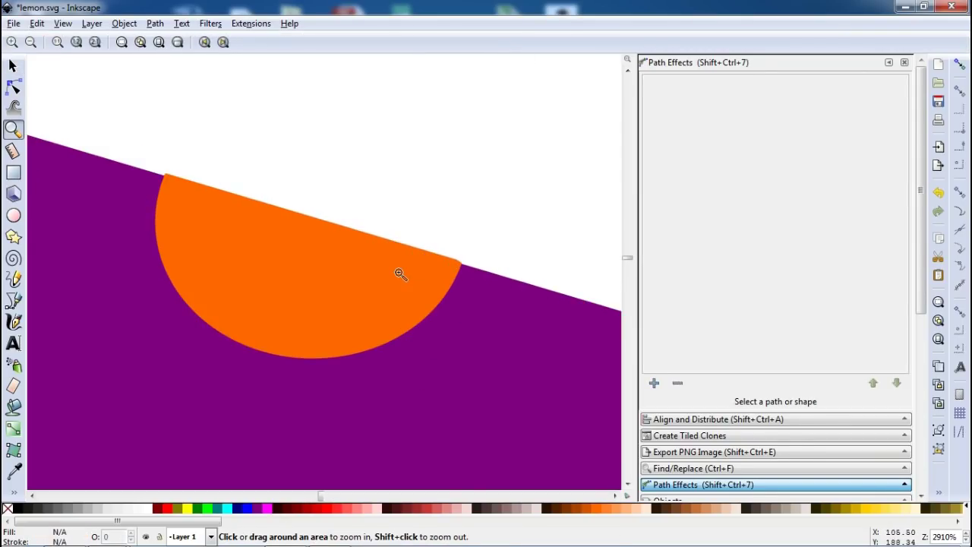
pyautogui.press('`')
pyautogui.click(410, 190)
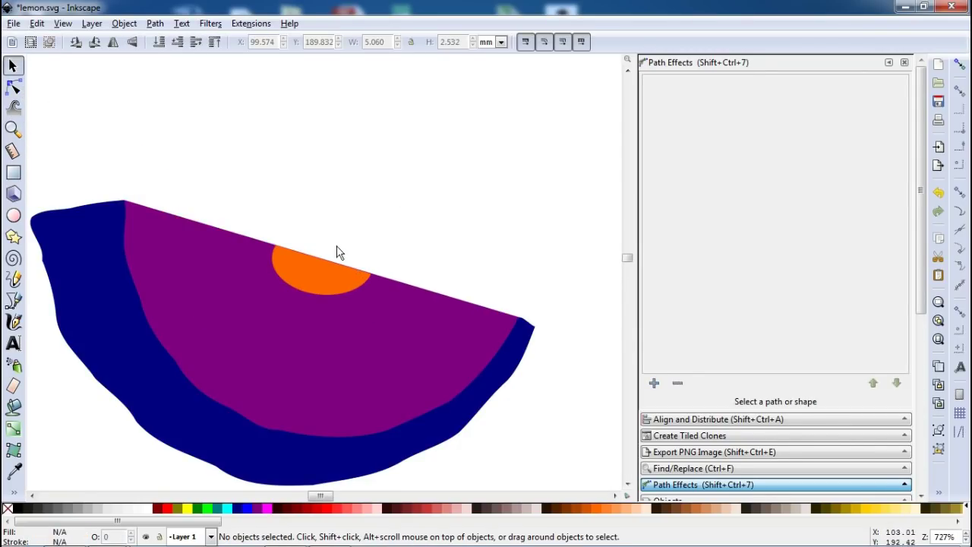
pyautogui.press('z')
pyautogui.moveTo(189, 189); pyautogui.dragTo(445, 354)
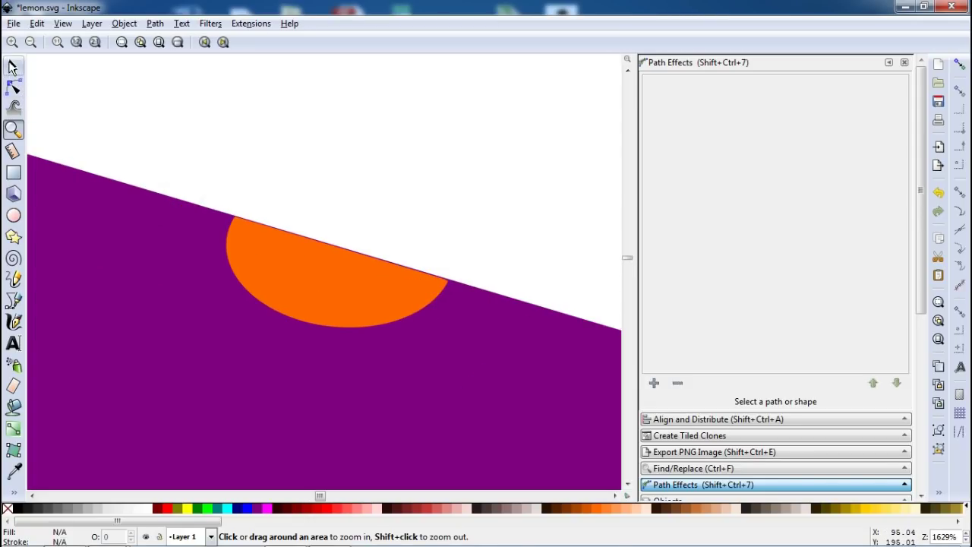
pyautogui.click(13, 67)
pyautogui.moveTo(363, 282); pyautogui.dragTo(369, 285)
pyautogui.click(404, 172)
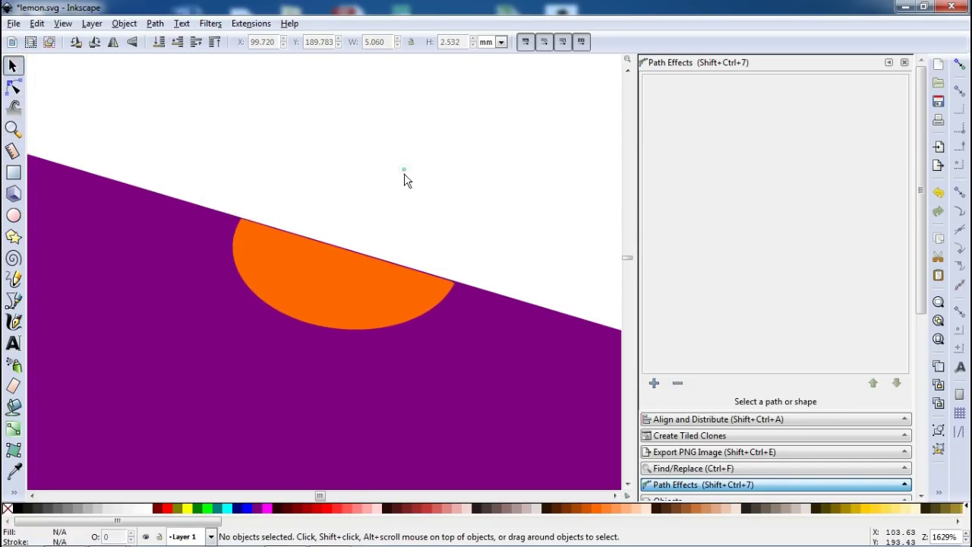
pyautogui.hotkey('ctrl', 's')
pyautogui.press('-')
pyautogui.press('-')
pyautogui.press('-')
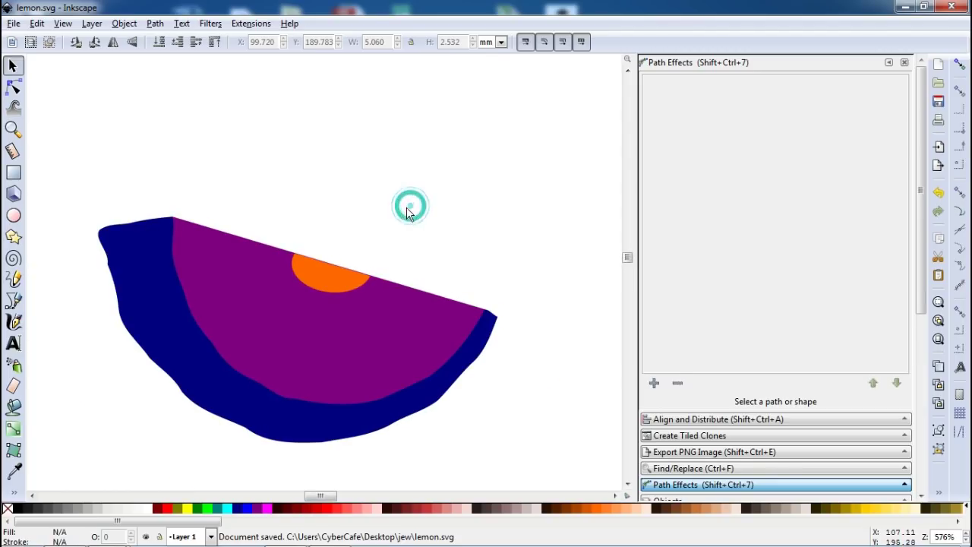
# Type LEMON above the slice and shrink it to about 15 mm wide.
pyautogui.click(13, 342)
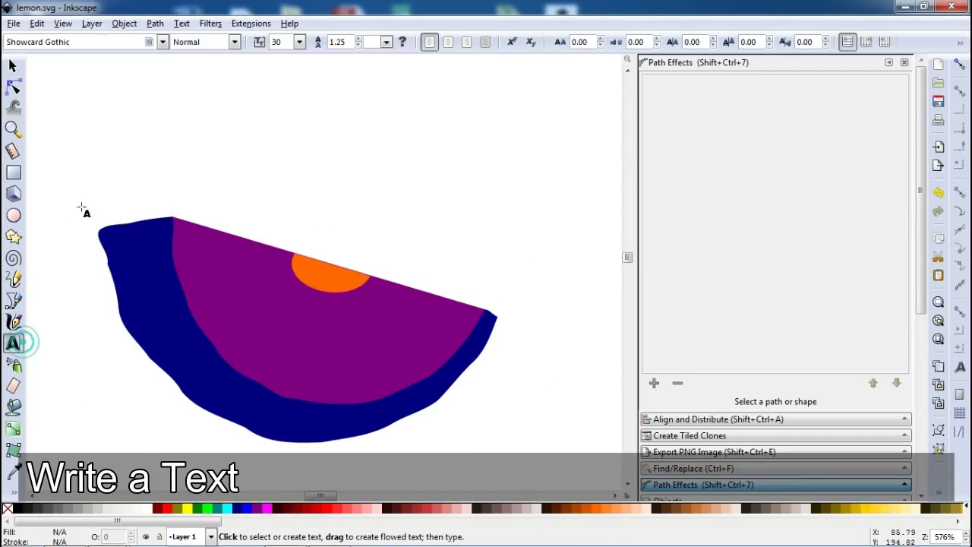
pyautogui.click(155, 166)
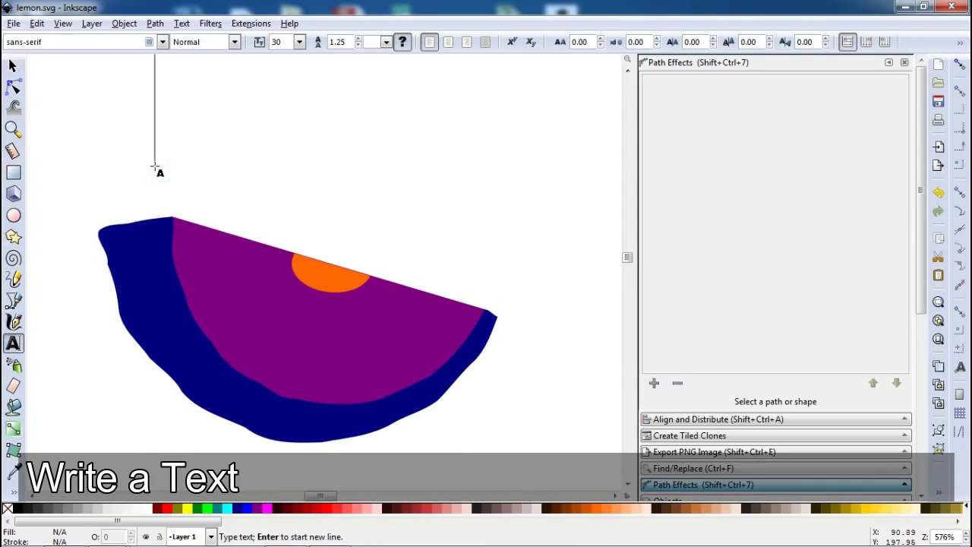
pyautogui.write('LEMON')
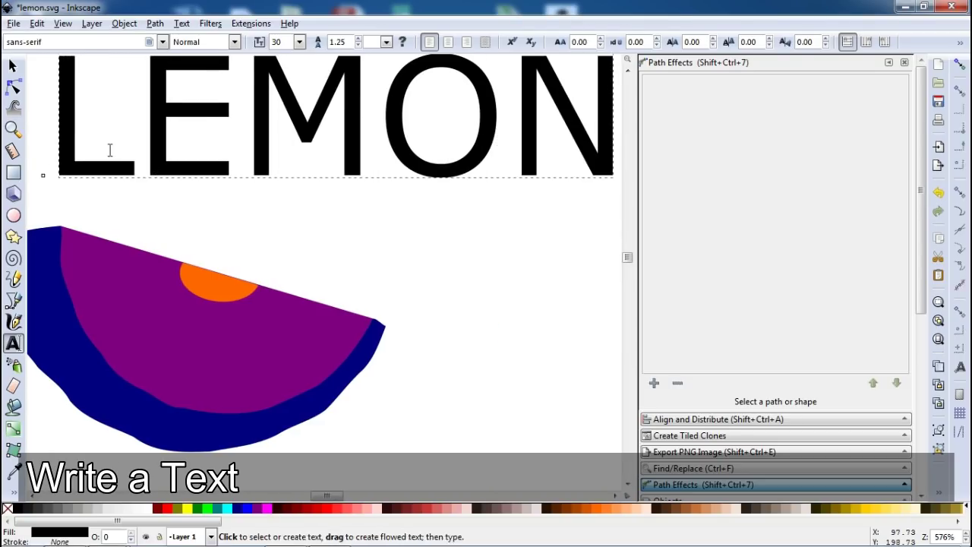
pyautogui.click(13, 65)
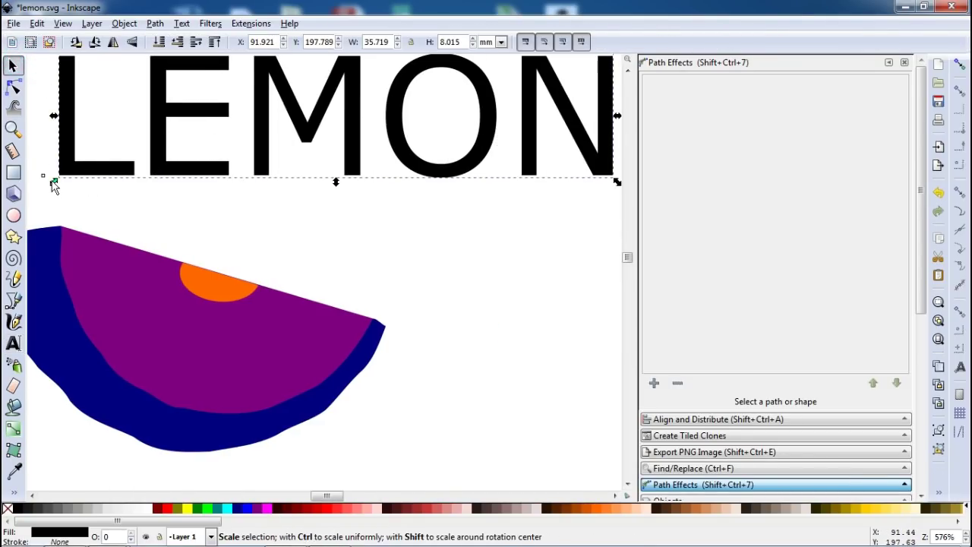
pyautogui.moveTo(54, 181); pyautogui.dragTo(212, 146)
pyautogui.moveTo(334, 138); pyautogui.dragTo(300, 196)
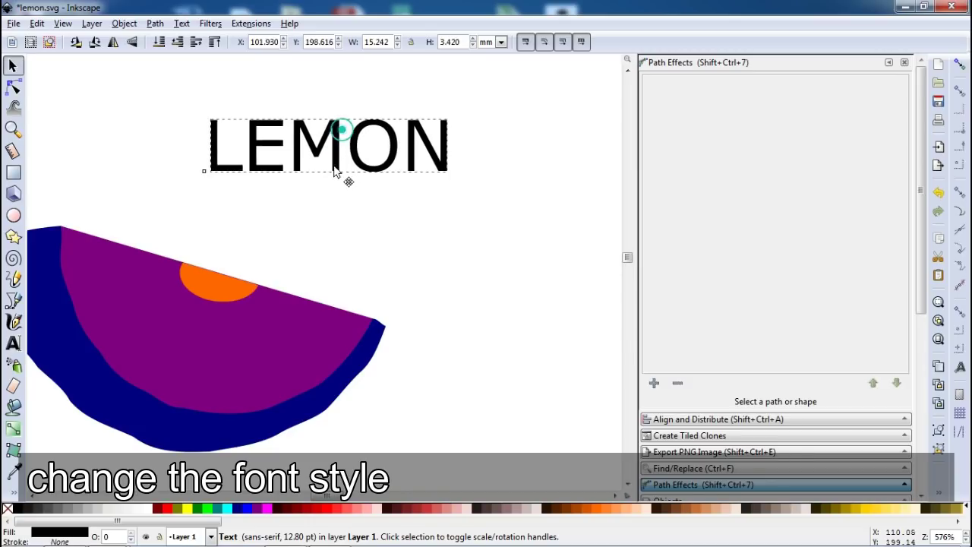
pyautogui.moveTo(332, 496); pyautogui.dragTo(322, 496)
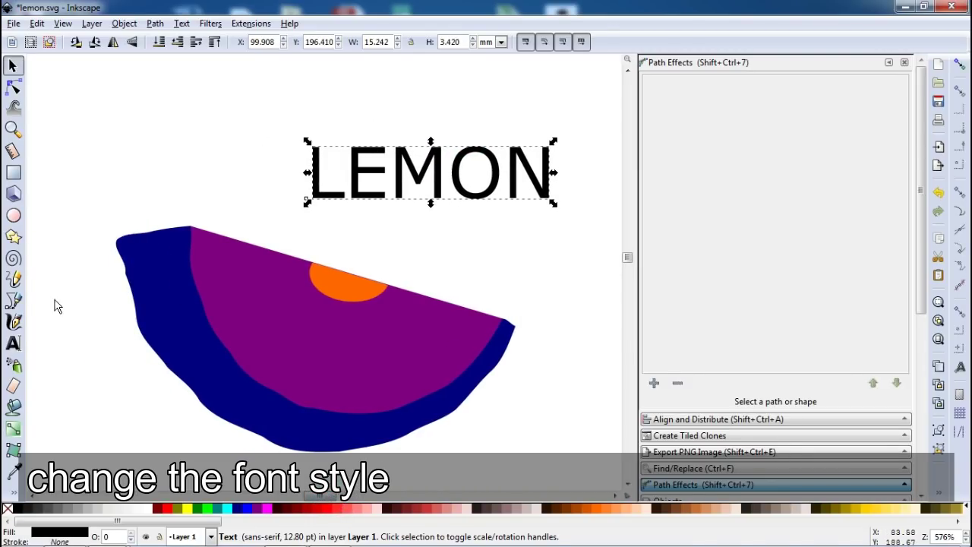
# Set the LEMON text in Showcard Gothic and move it left above the slice.
pyautogui.click(13, 344)
pyautogui.doubleClick(436, 162)
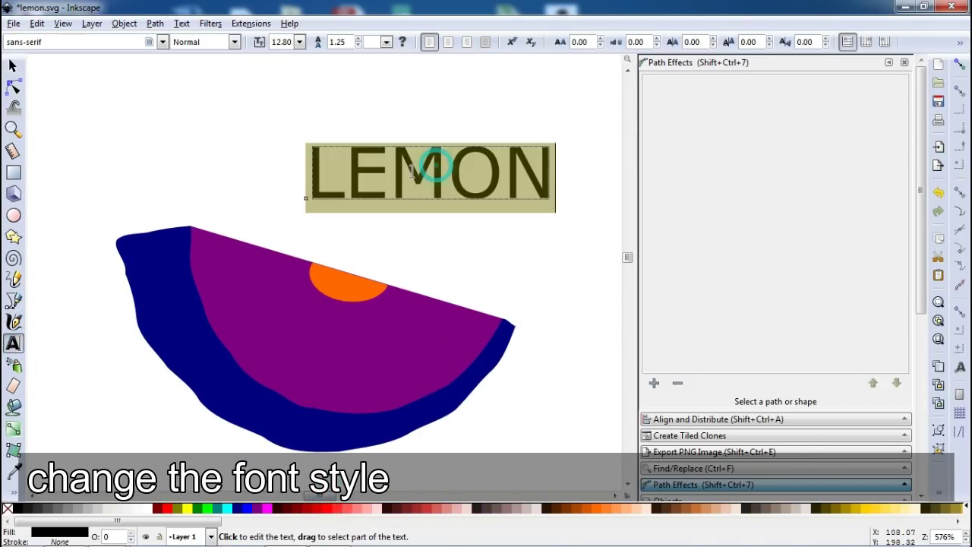
pyautogui.click(68, 41)
pyautogui.write('Showcard Gothic')
pyautogui.press('Return')
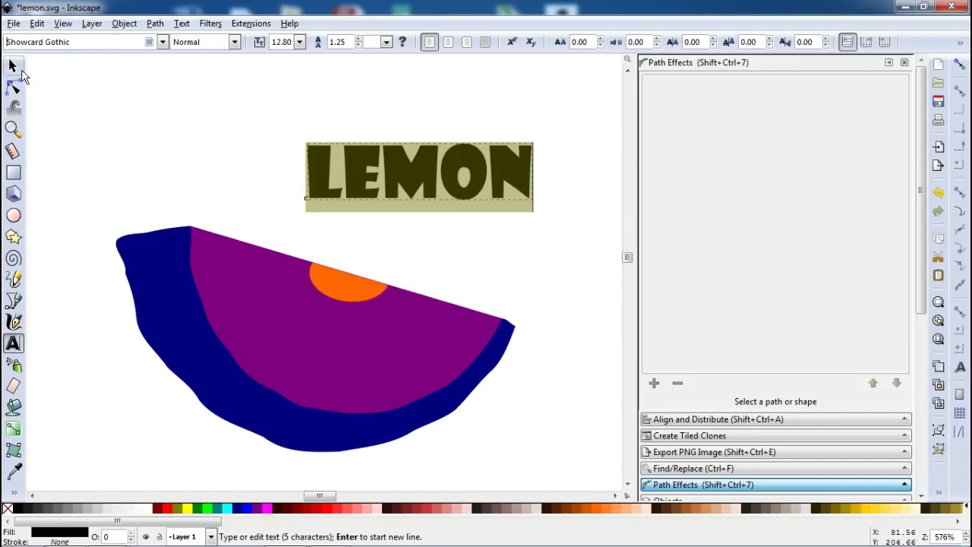
pyautogui.click(12, 67)
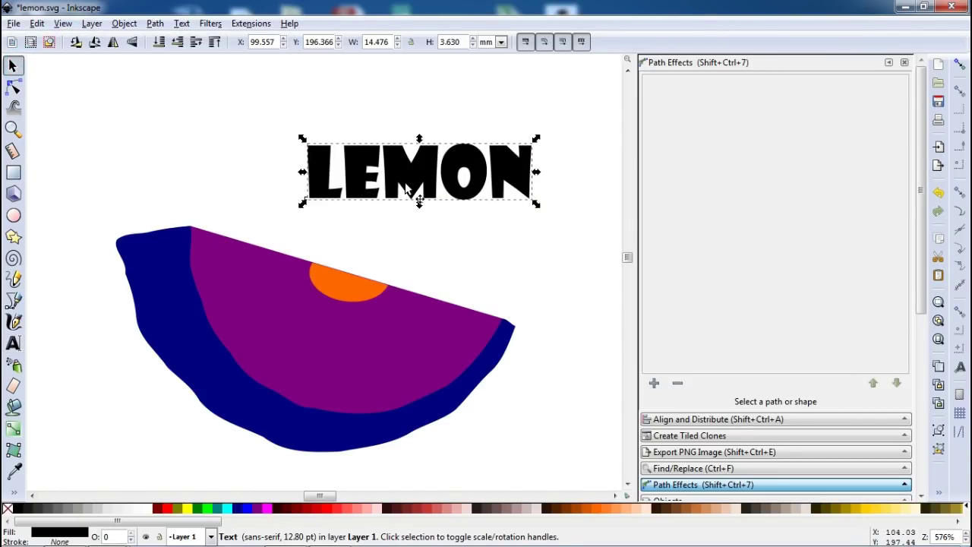
pyautogui.moveTo(405, 188); pyautogui.dragTo(342, 203)
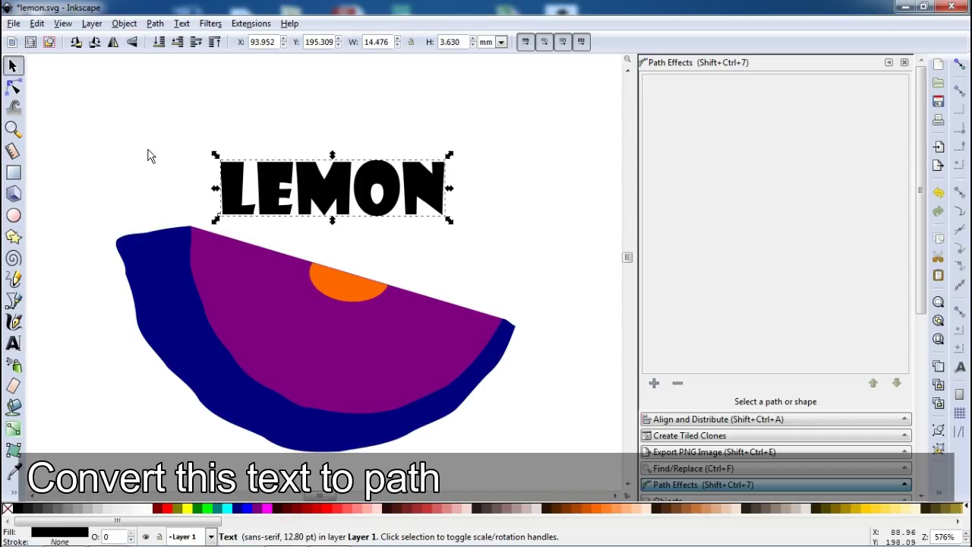
# Convert LEMON to paths, ungroup the letters, and combine them into one path.
pyautogui.click(154, 25)
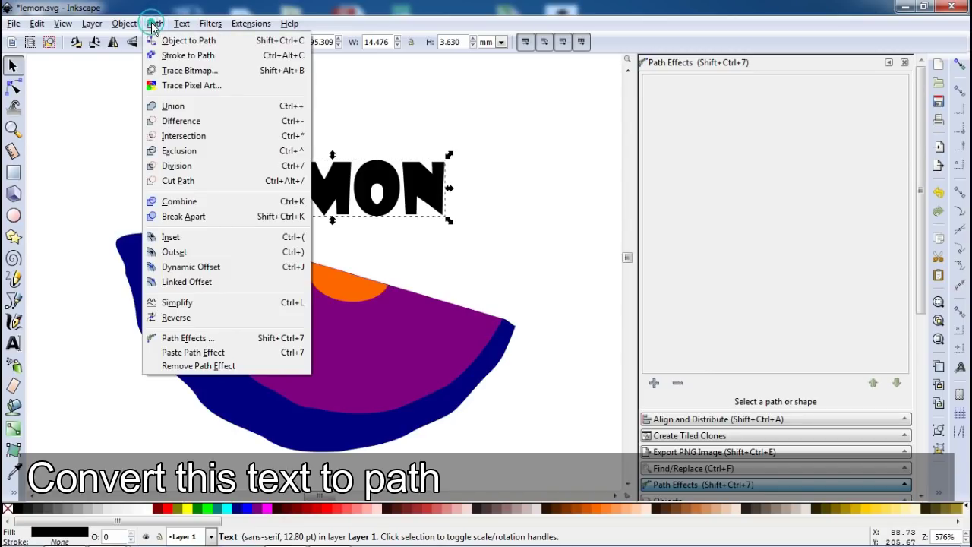
pyautogui.click(205, 46)
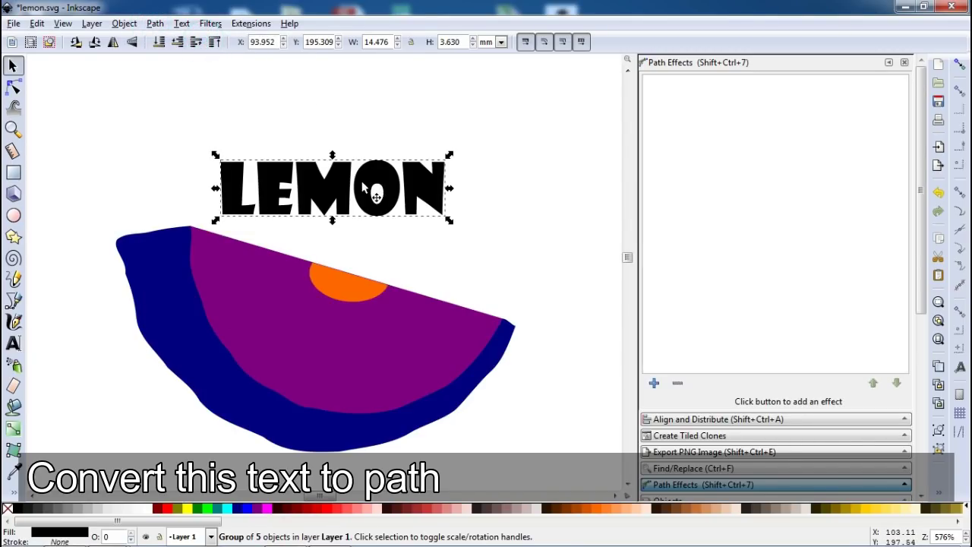
pyautogui.click(122, 24)
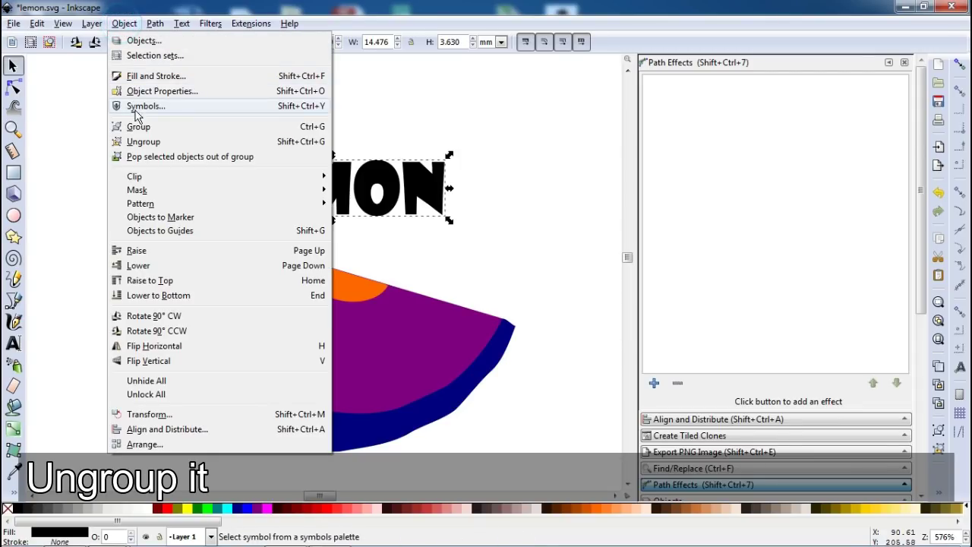
pyautogui.click(145, 141)
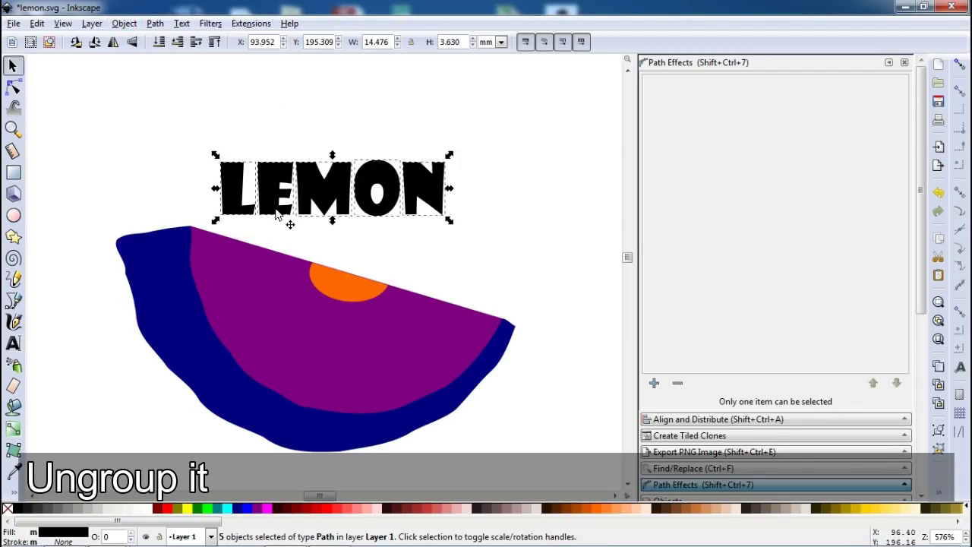
pyautogui.click(156, 24)
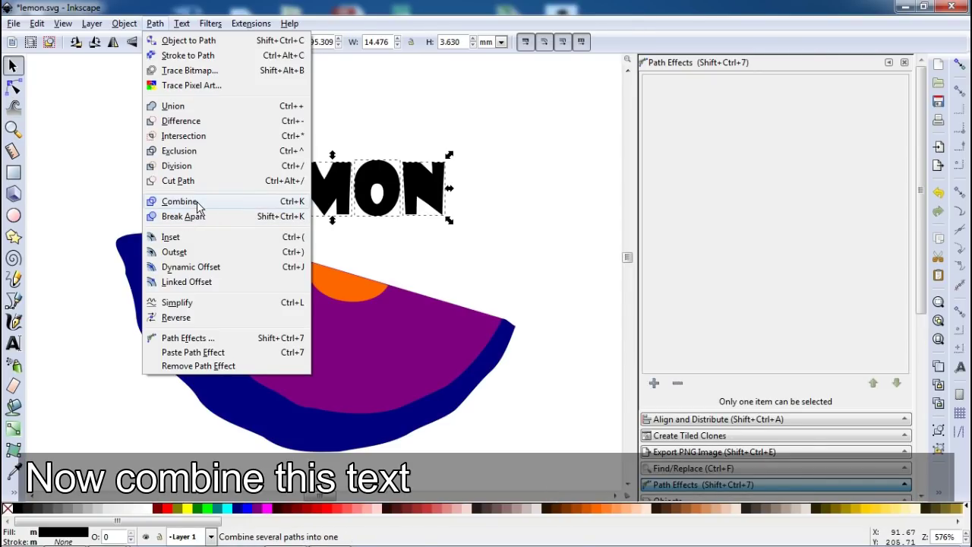
pyautogui.click(180, 202)
# Check the combined 71-node path and save the document.
pyautogui.click(19, 88)
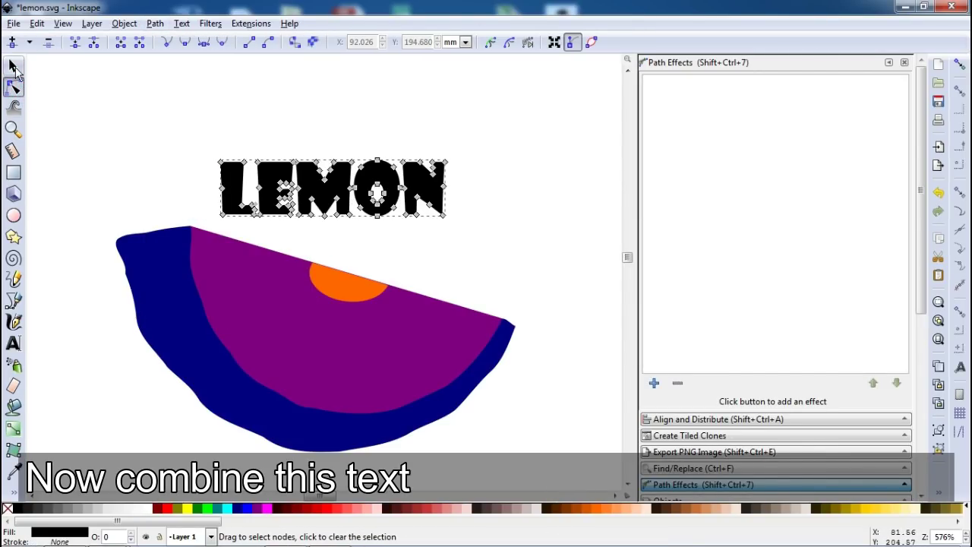
pyautogui.click(14, 66)
pyautogui.click(185, 105)
pyautogui.hotkey('ctrl', 's')
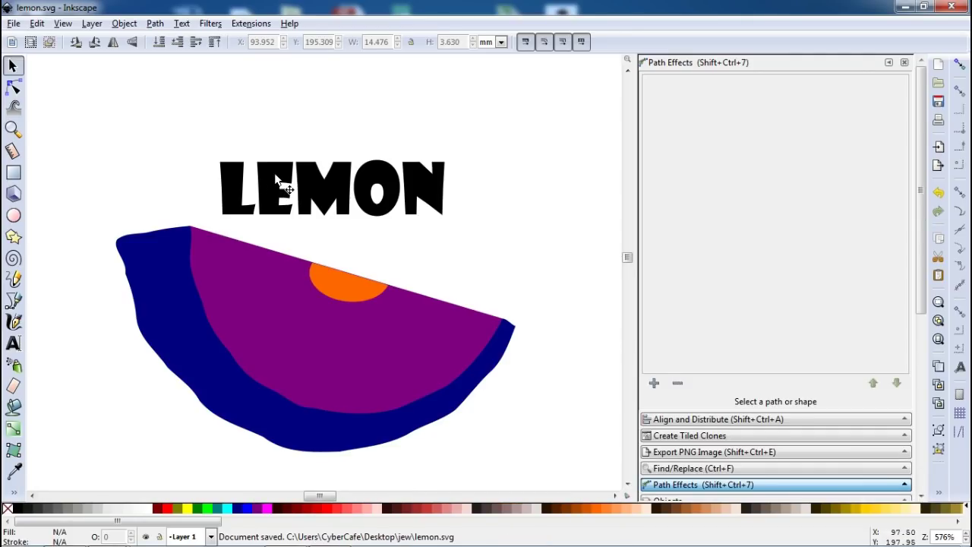
pyautogui.click(278, 183)
# Move LEMON onto the slice, colour it red, and make the flesh dark brown.
pyautogui.moveTo(278, 181); pyautogui.dragTo(280, 263)
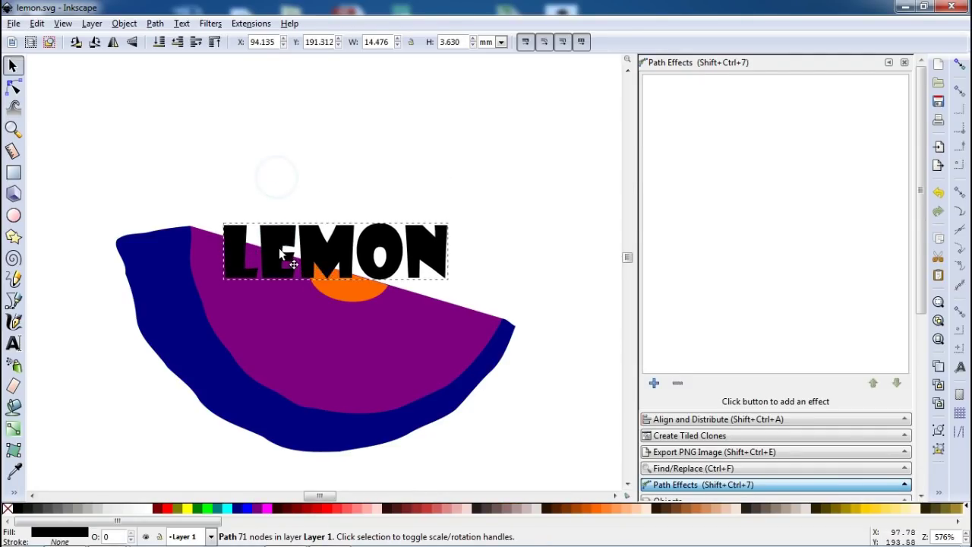
pyautogui.click(328, 514)
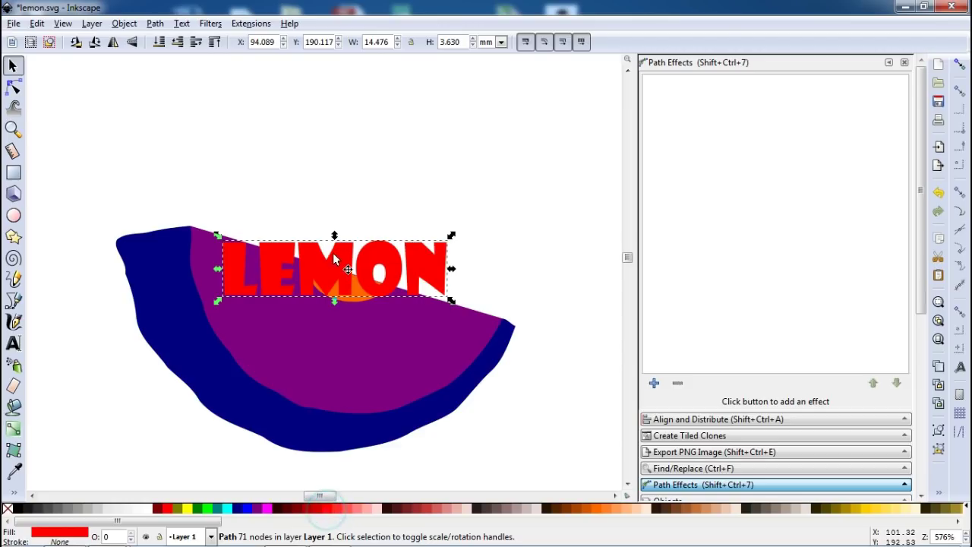
pyautogui.click(390, 342)
pyautogui.click(245, 508)
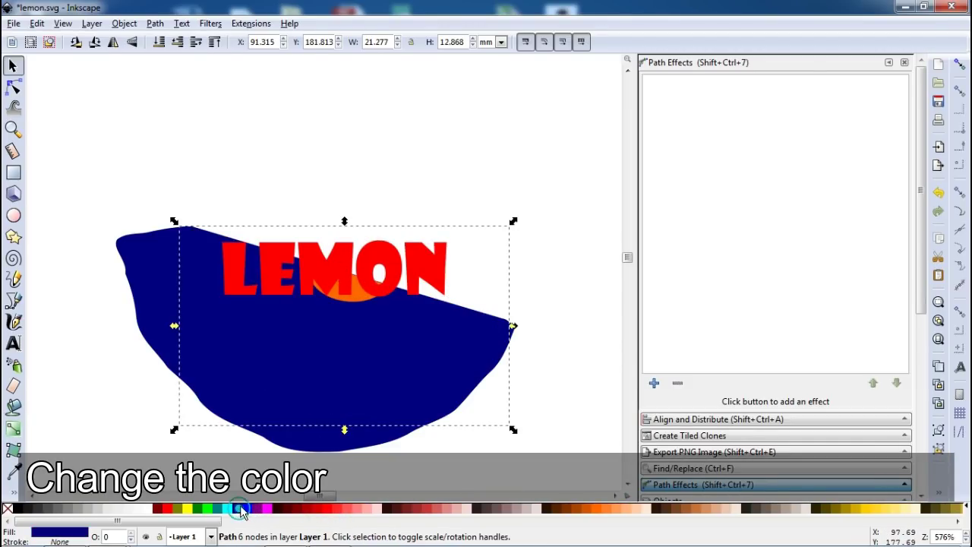
pyautogui.click(258, 509)
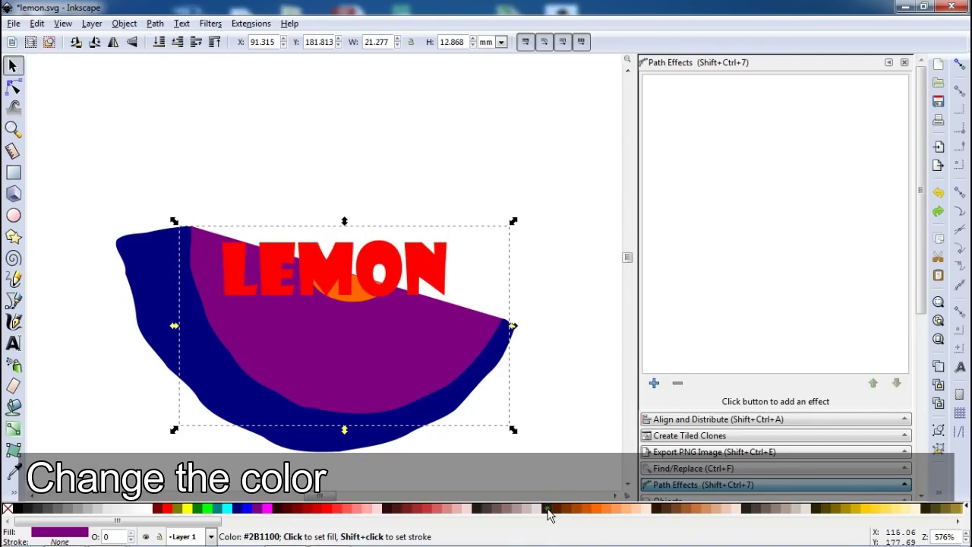
pyautogui.click(549, 509)
pyautogui.click(490, 192)
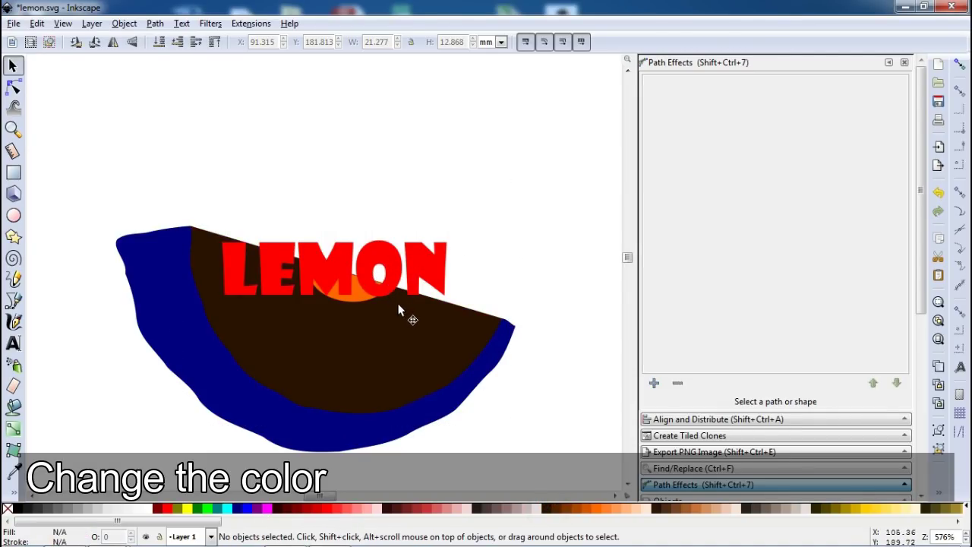
pyautogui.hotkey('ctrl', 's')
# Fill the small orange half-disc with olive green and save.
pyautogui.press('z')
pyautogui.moveTo(169, 202); pyautogui.dragTo(527, 441)
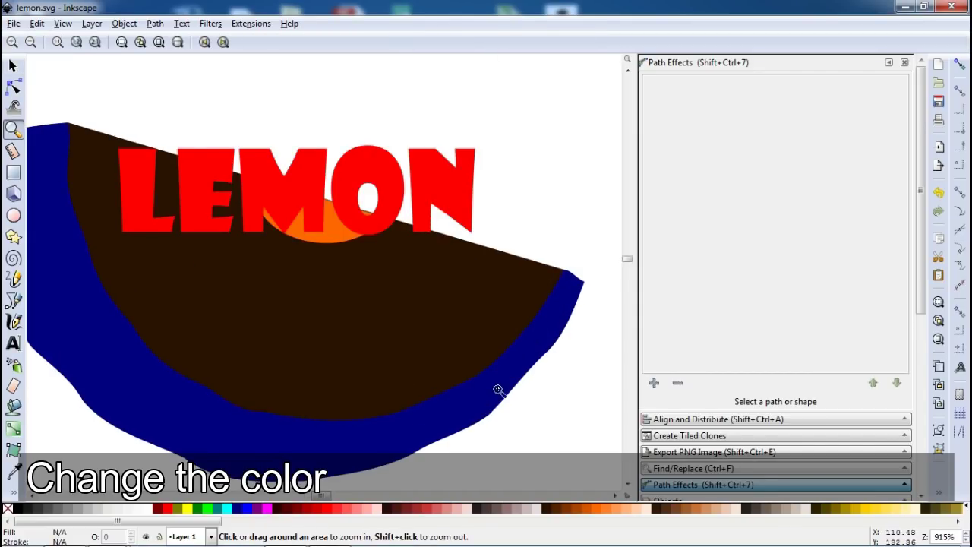
pyautogui.click(12, 66)
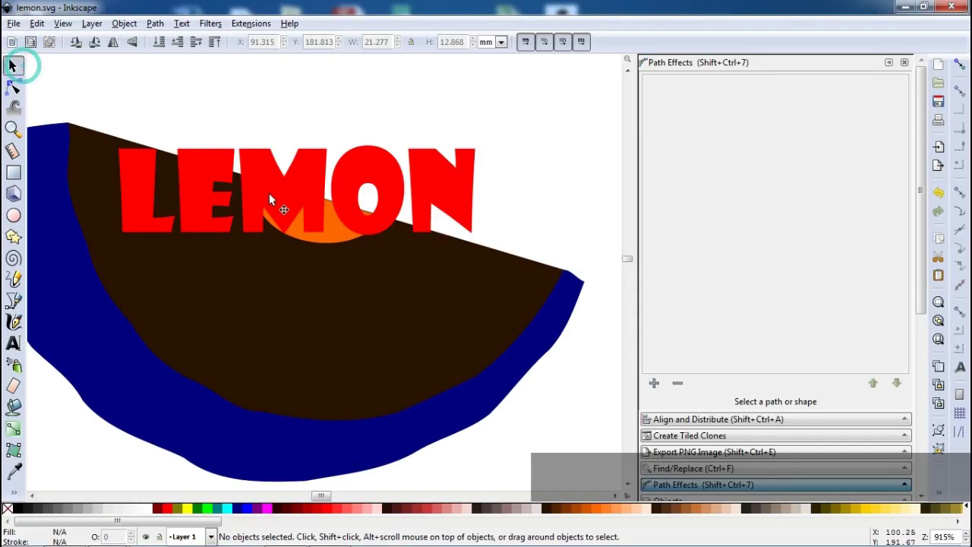
pyautogui.click(341, 238)
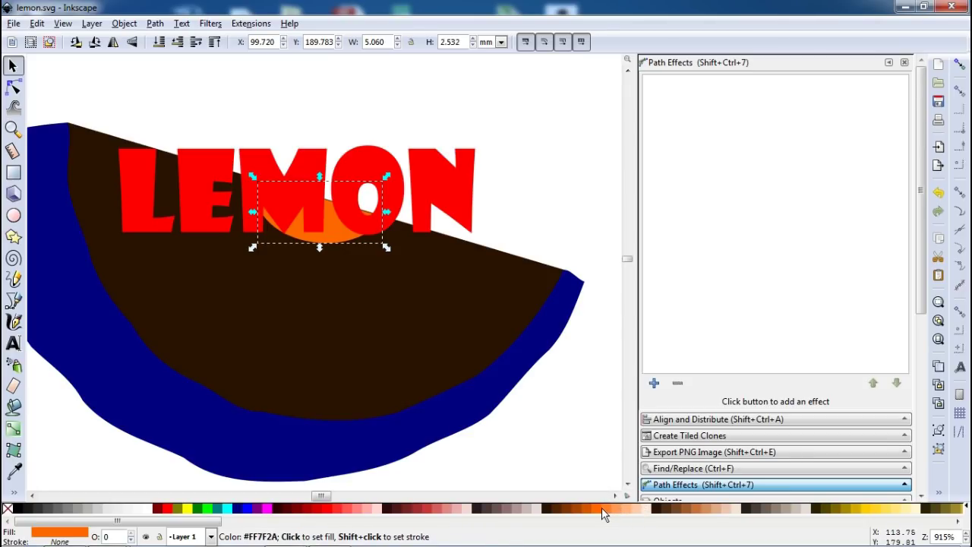
pyautogui.click(178, 512)
pyautogui.click(493, 98)
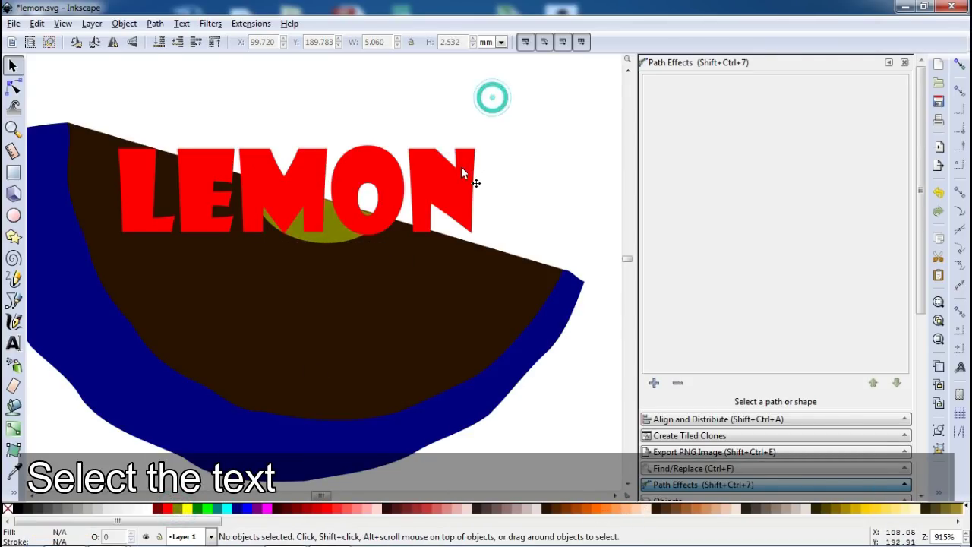
pyautogui.hotkey('ctrl', 's')
pyautogui.click(395, 175)
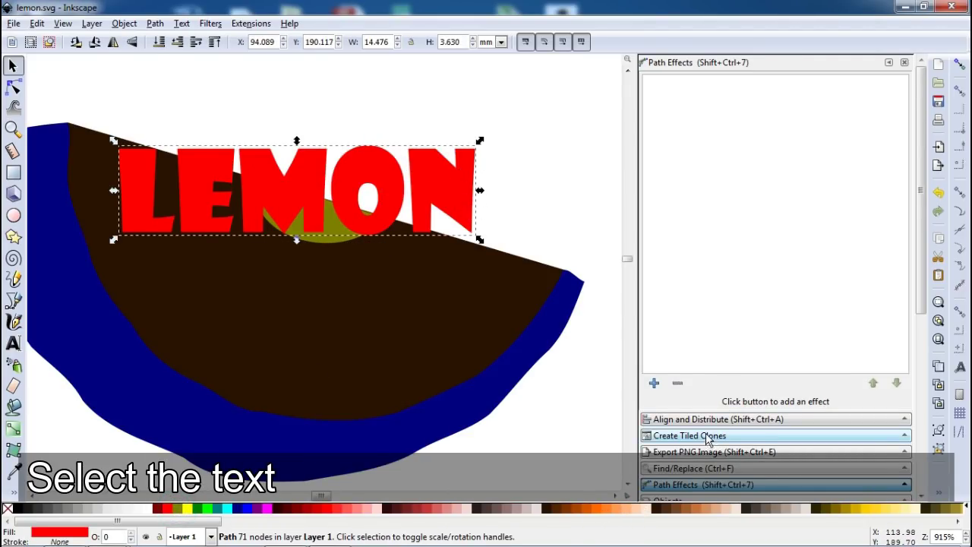
# Add the Envelope Deformation path effect to the LEMON path.
pyautogui.click(654, 384)
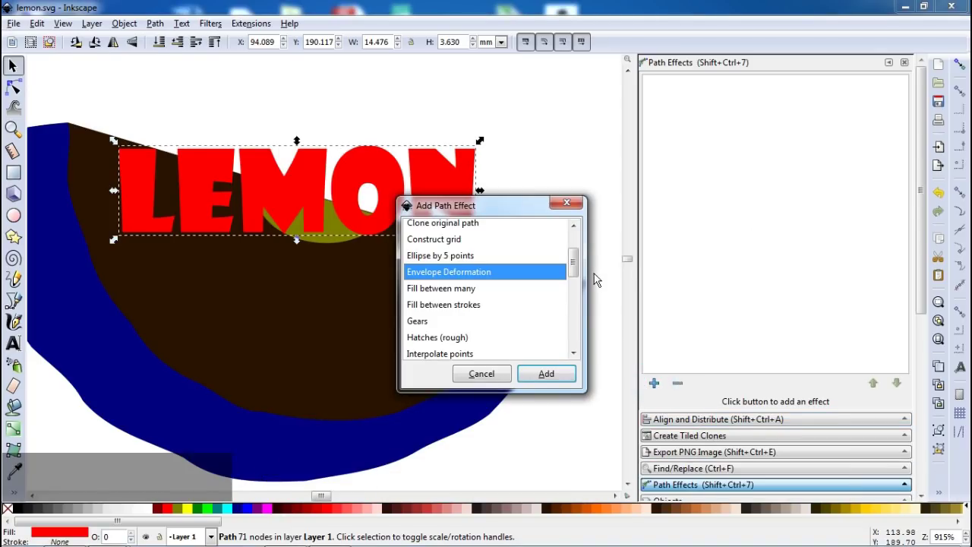
pyautogui.moveTo(575, 274)
pyautogui.mouseDown()
pyautogui.moveTo(571, 256)
pyautogui.moveTo(575, 275)
pyautogui.mouseUp()
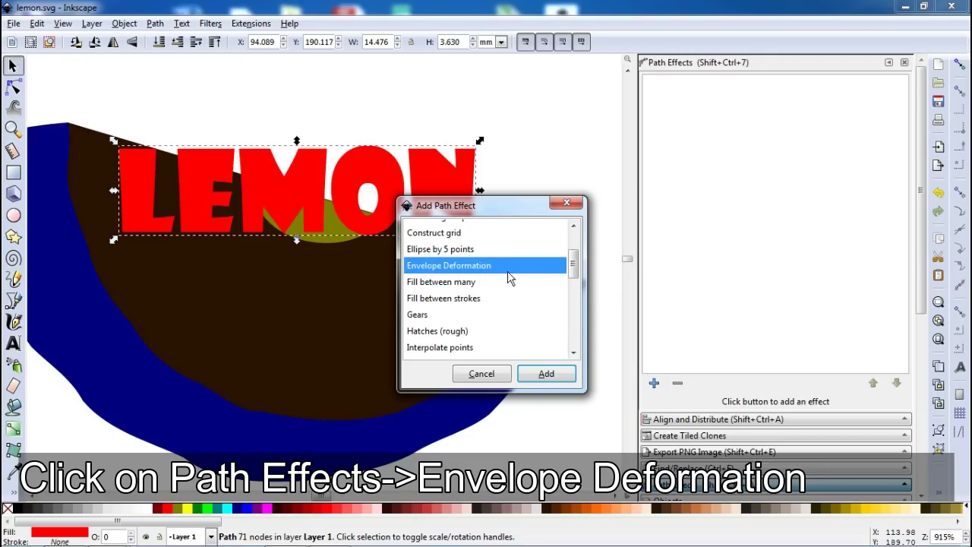
pyautogui.click(547, 375)
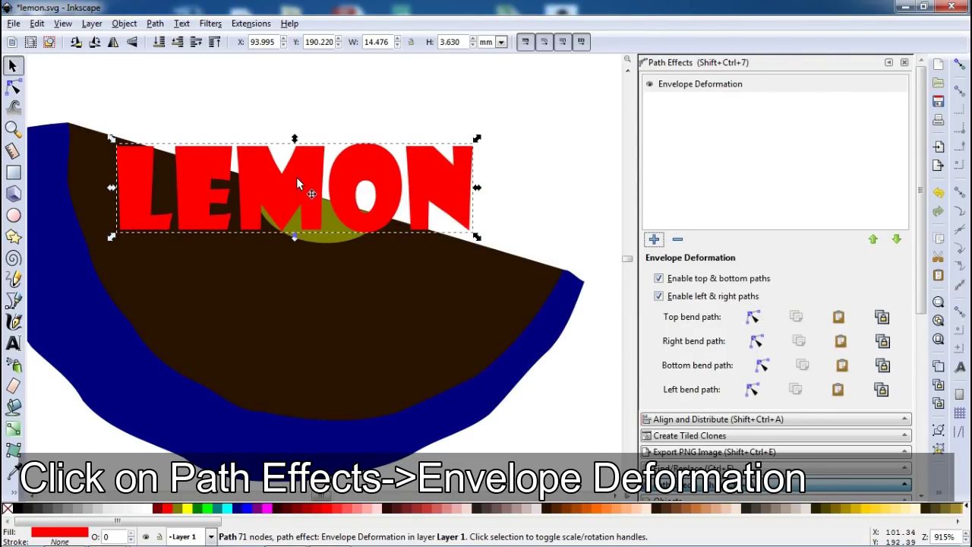
# Drag LEMON lower across the slice's dark flesh.
pyautogui.moveTo(388, 179); pyautogui.dragTo(396, 244)
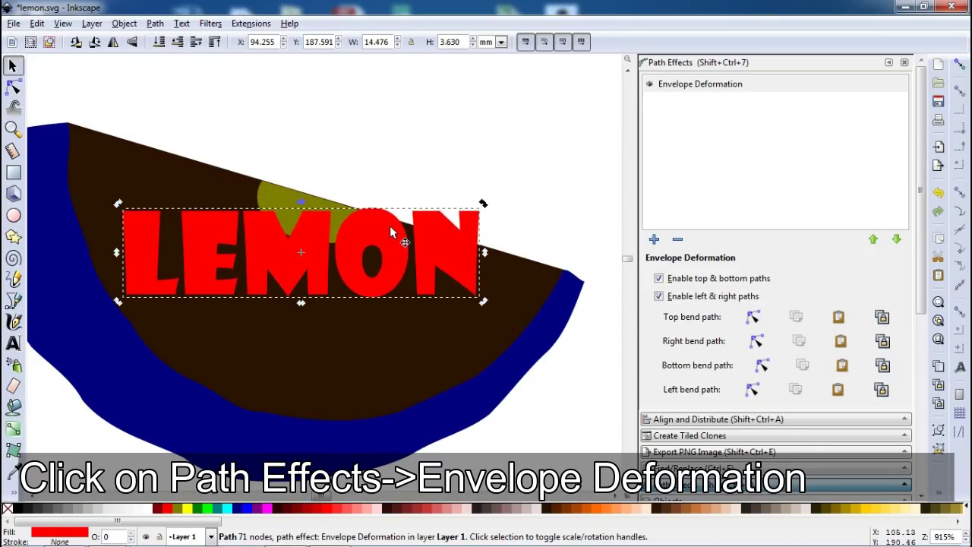
pyautogui.click(163, 102)
pyautogui.click(271, 256)
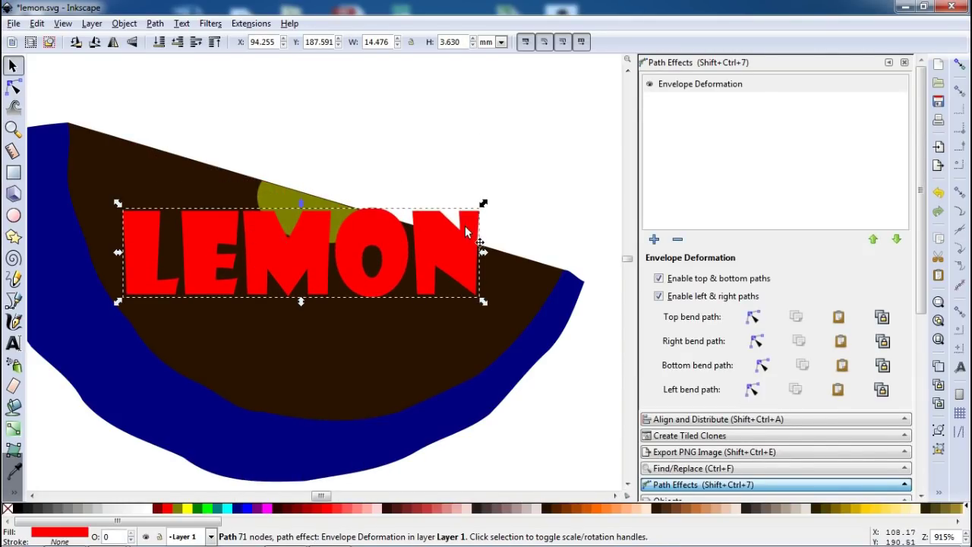
pyautogui.press('Escape')
pyautogui.click(450, 240)
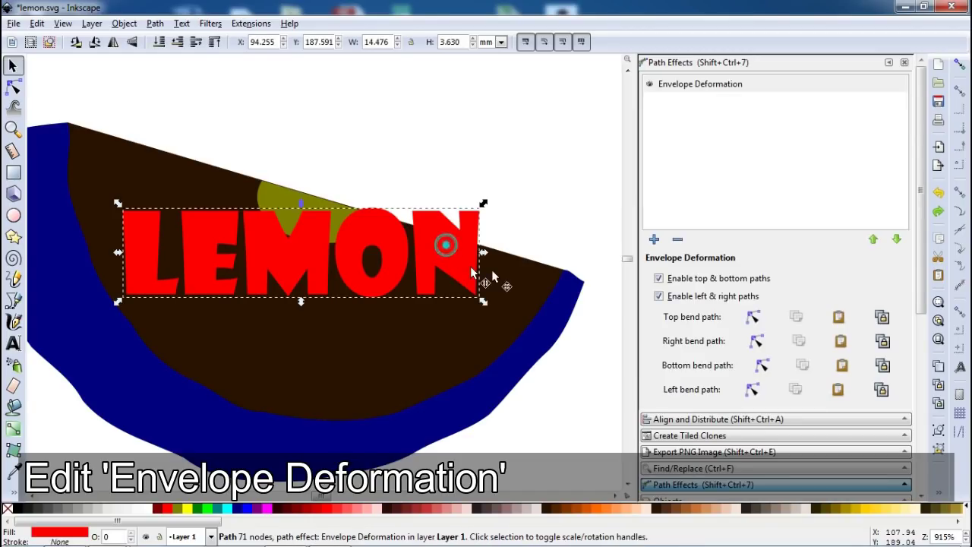
# Move the envelope's top bend path corners onto the slice's slanted top edge.
pyautogui.click(752, 320)
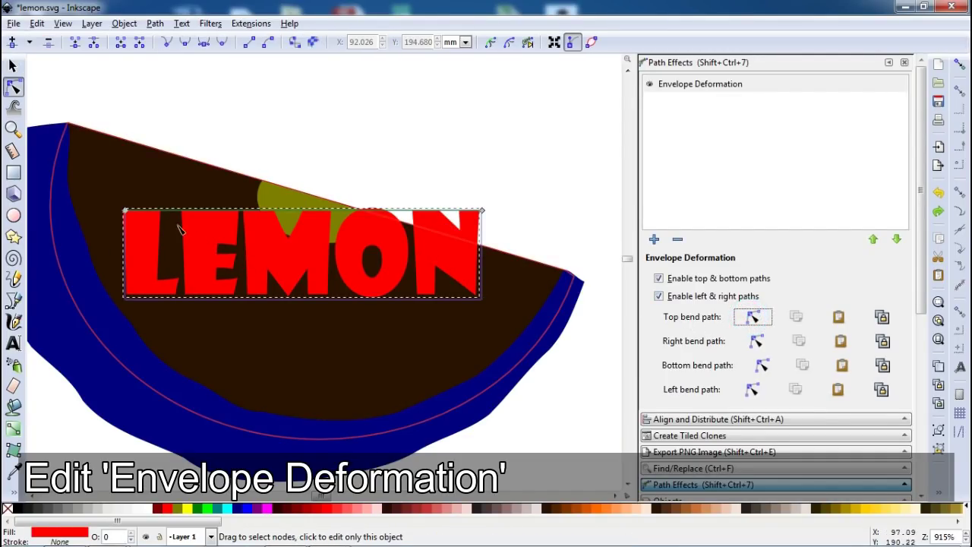
pyautogui.moveTo(126, 211); pyautogui.dragTo(263, 183)
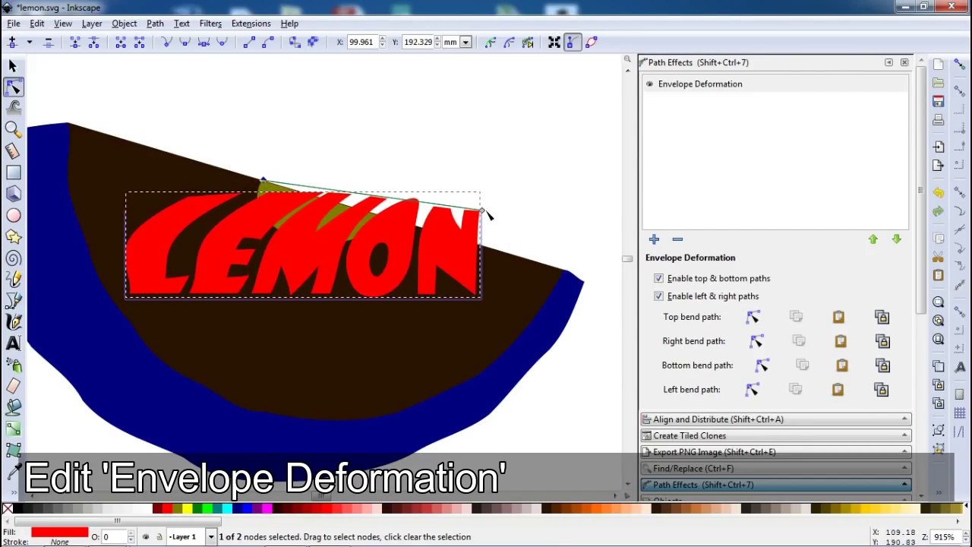
pyautogui.moveTo(482, 209)
pyautogui.mouseDown()
pyautogui.moveTo(405, 236)
pyautogui.moveTo(384, 220)
pyautogui.mouseUp()
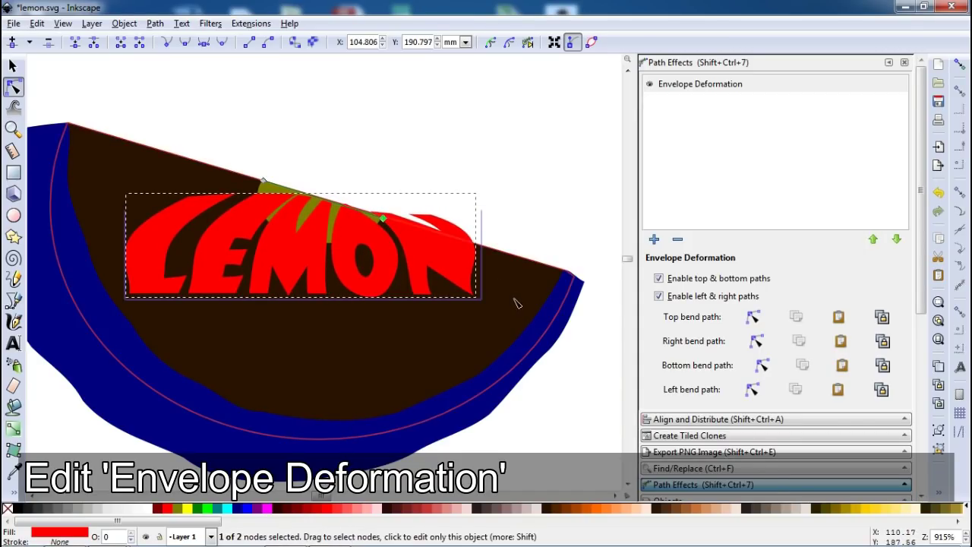
# Stretch the bottom bend path to the slice tips and curve it along the rind.
pyautogui.click(761, 365)
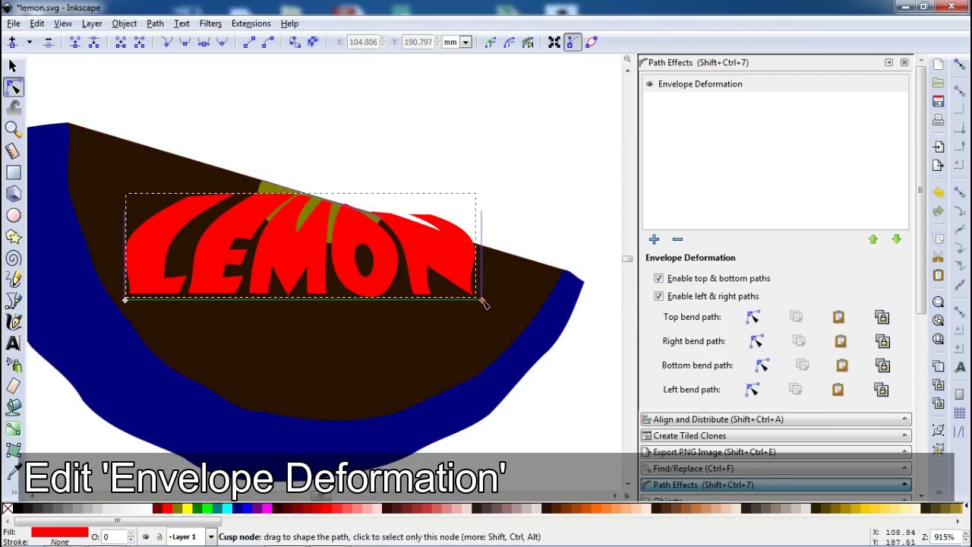
pyautogui.moveTo(483, 301); pyautogui.dragTo(562, 273)
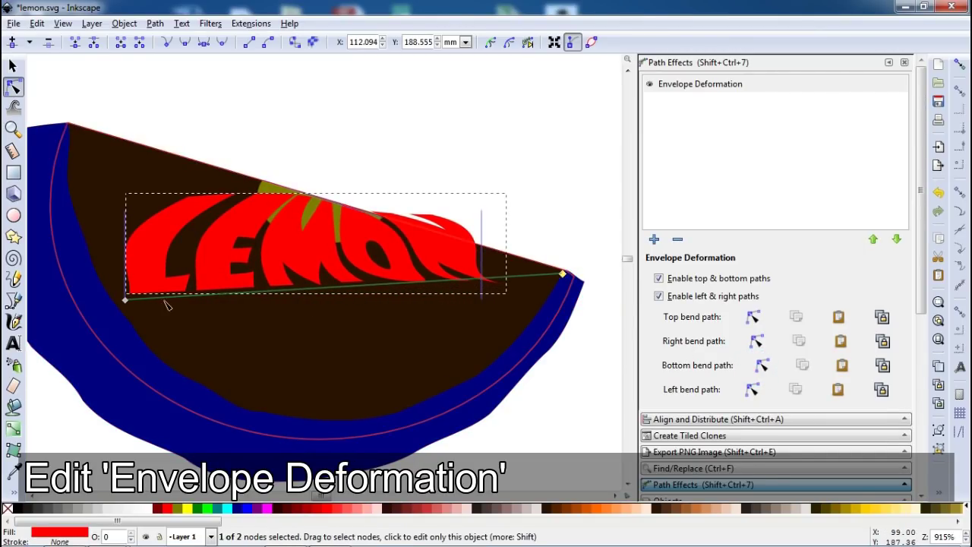
pyautogui.moveTo(126, 301)
pyautogui.mouseDown()
pyautogui.moveTo(84, 214)
pyautogui.moveTo(70, 126)
pyautogui.mouseUp()
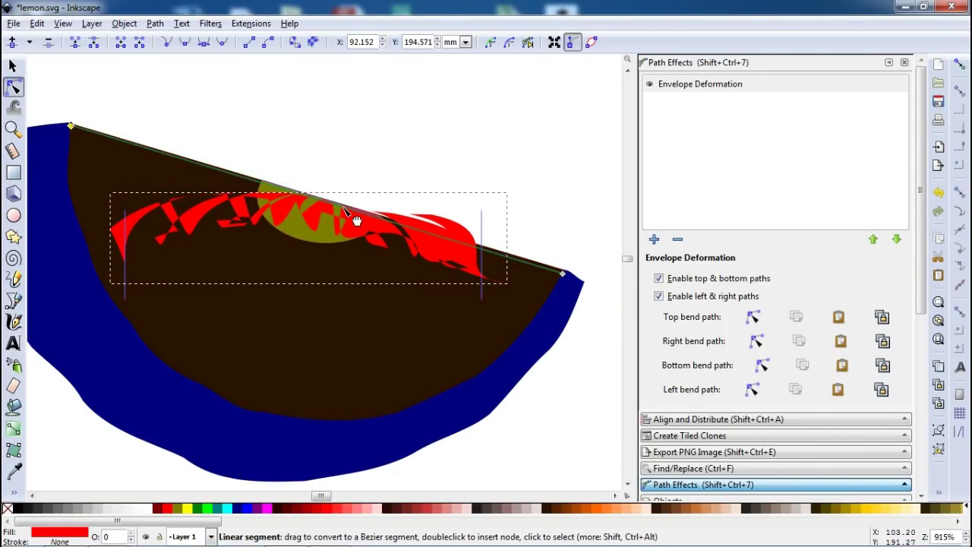
pyautogui.moveTo(356, 221); pyautogui.dragTo(282, 382)
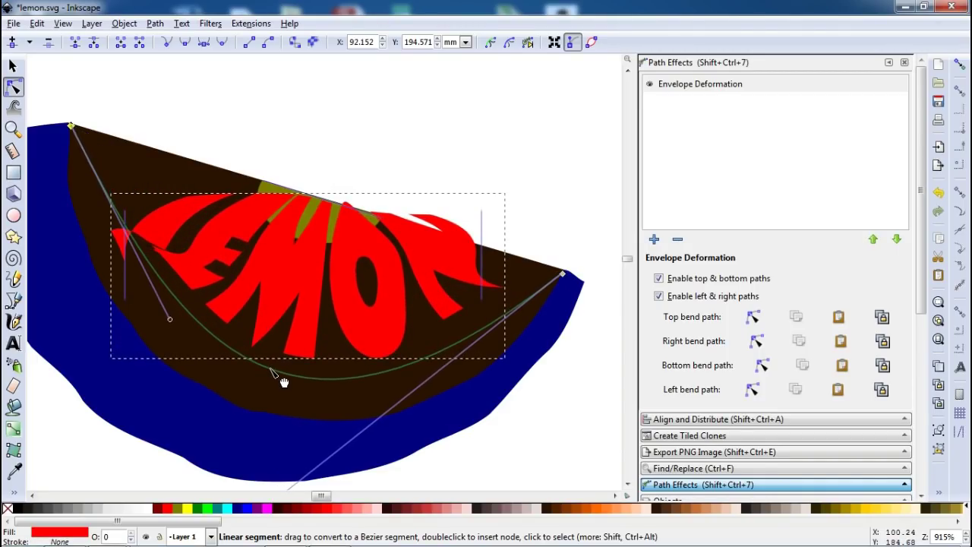
pyautogui.moveTo(171, 319); pyautogui.dragTo(71, 327)
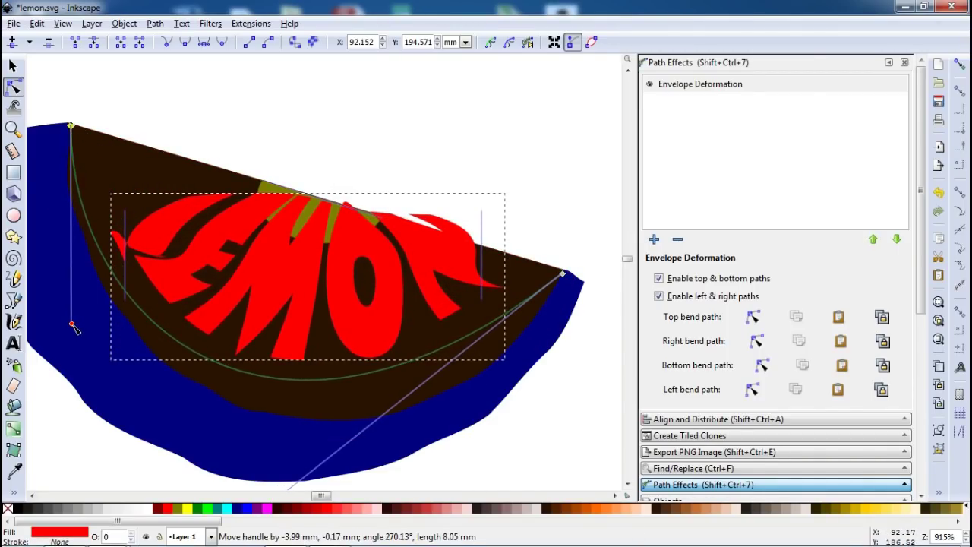
pyautogui.press('-')
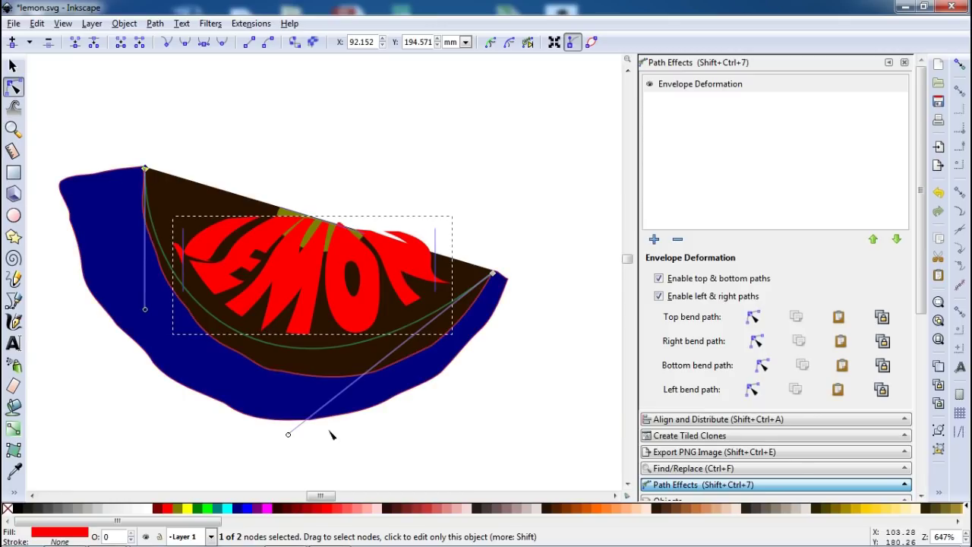
pyautogui.moveTo(288, 435); pyautogui.dragTo(353, 477)
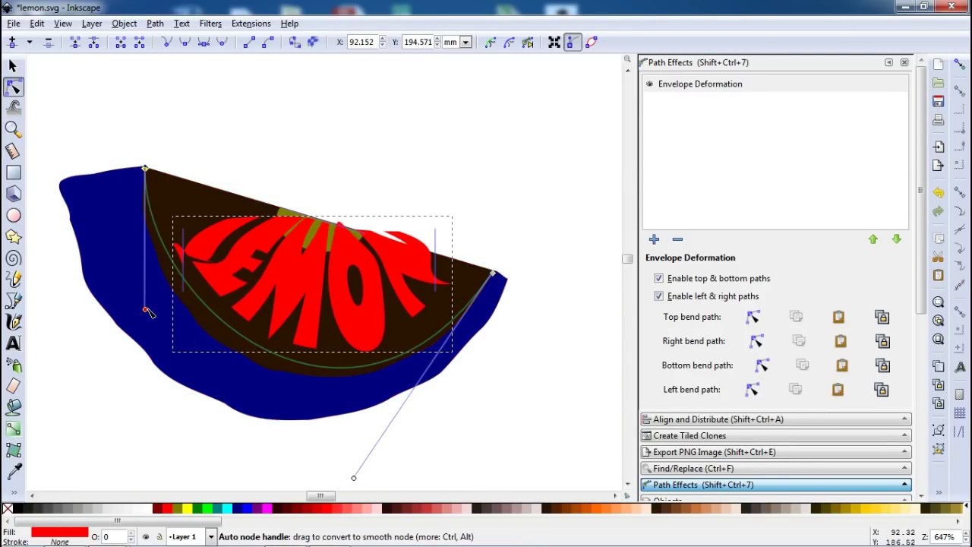
pyautogui.moveTo(144, 309); pyautogui.dragTo(123, 316)
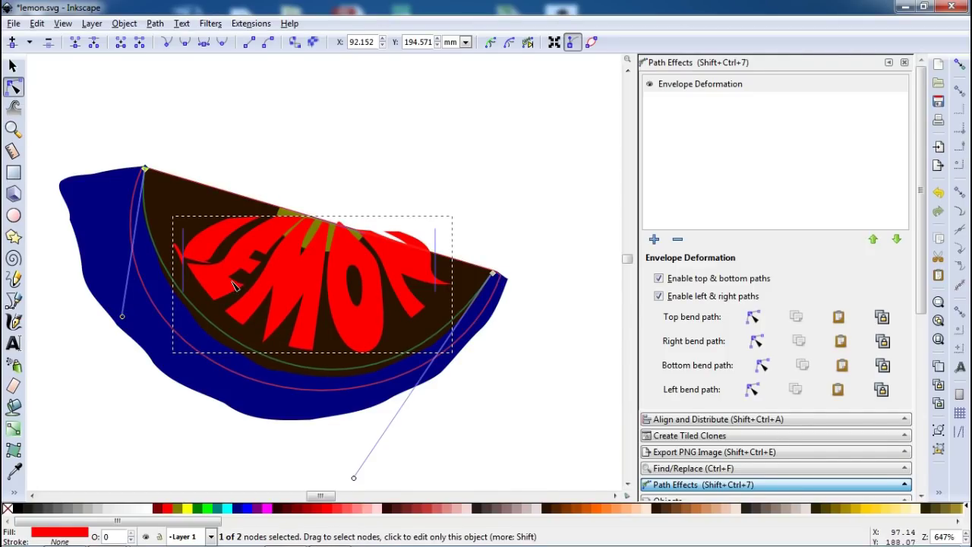
# Drag the right and left bend path nodes out to the slice's right tip and left corner.
pyautogui.click(757, 343)
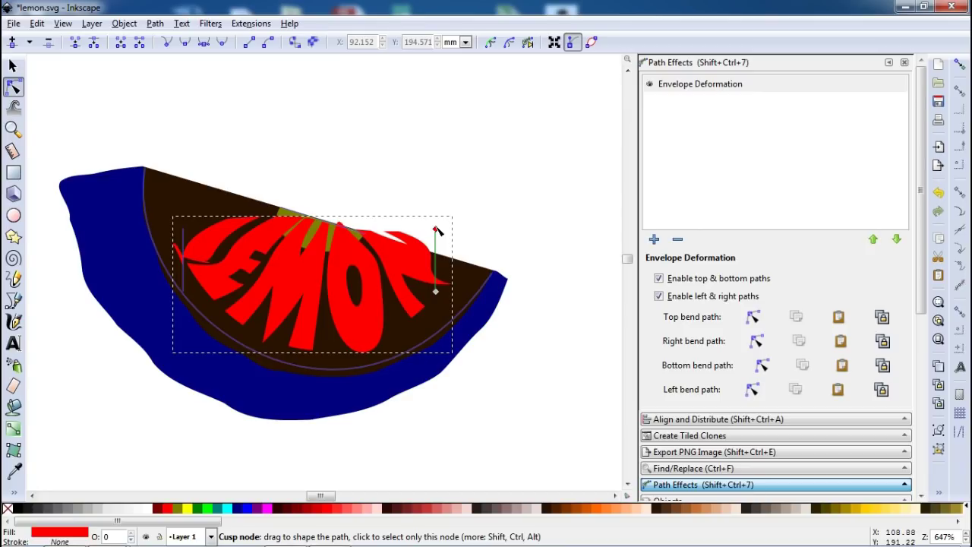
pyautogui.moveTo(435, 229); pyautogui.dragTo(377, 234)
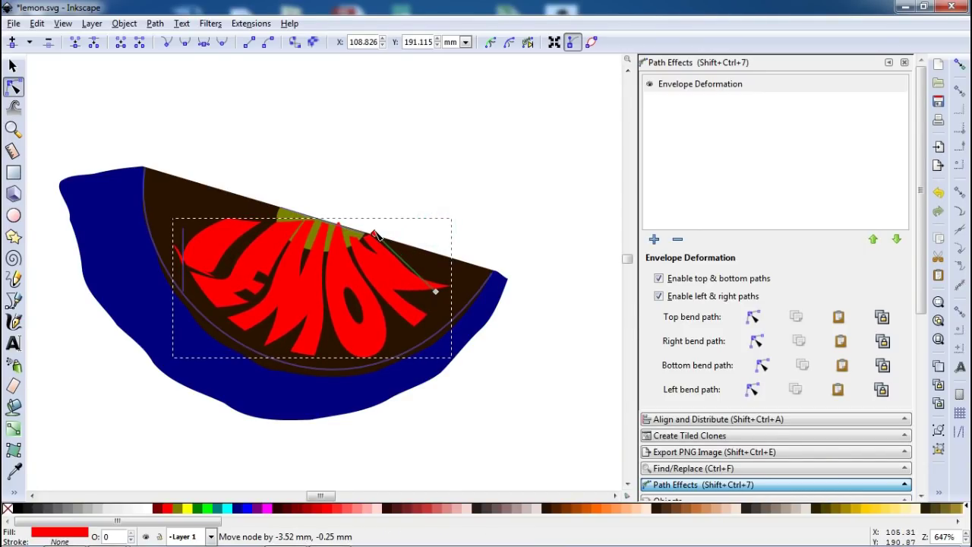
pyautogui.moveTo(436, 291); pyautogui.dragTo(490, 273)
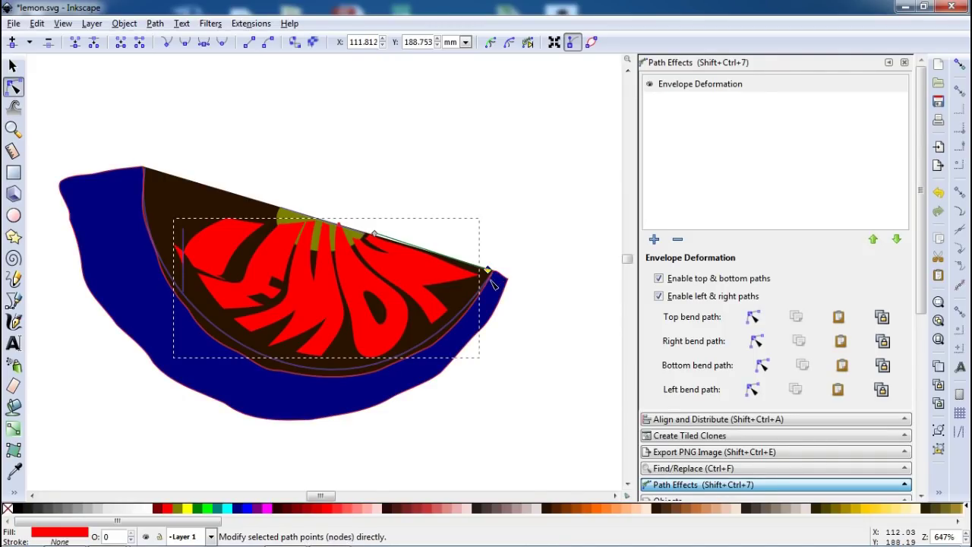
pyautogui.click(752, 389)
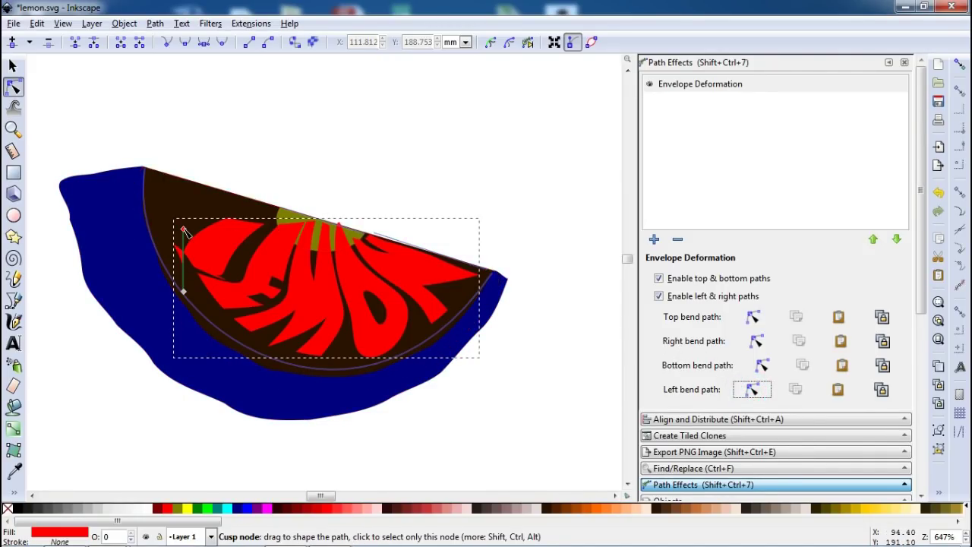
pyautogui.moveTo(190, 230)
pyautogui.mouseDown()
pyautogui.moveTo(206, 215)
pyautogui.moveTo(270, 209)
pyautogui.mouseUp()
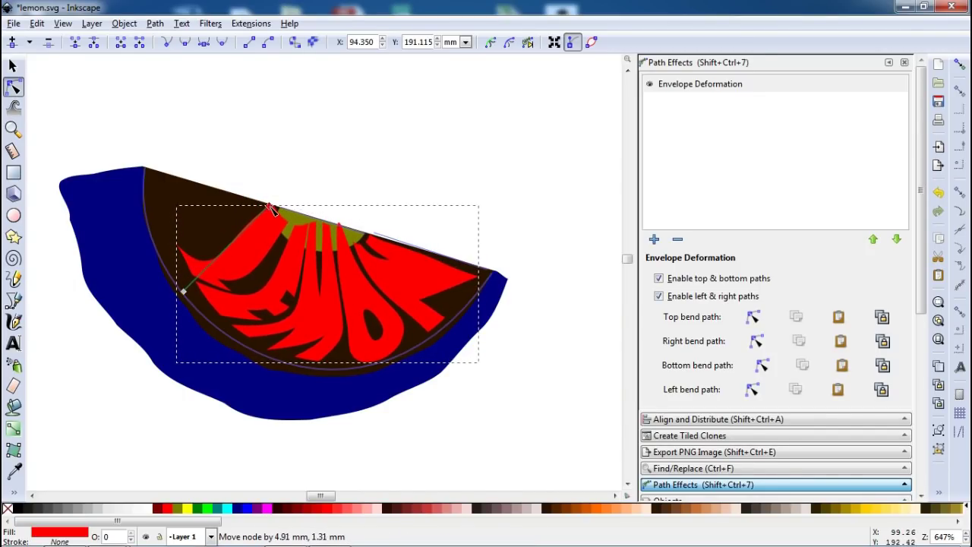
pyautogui.moveTo(186, 292); pyautogui.dragTo(151, 177)
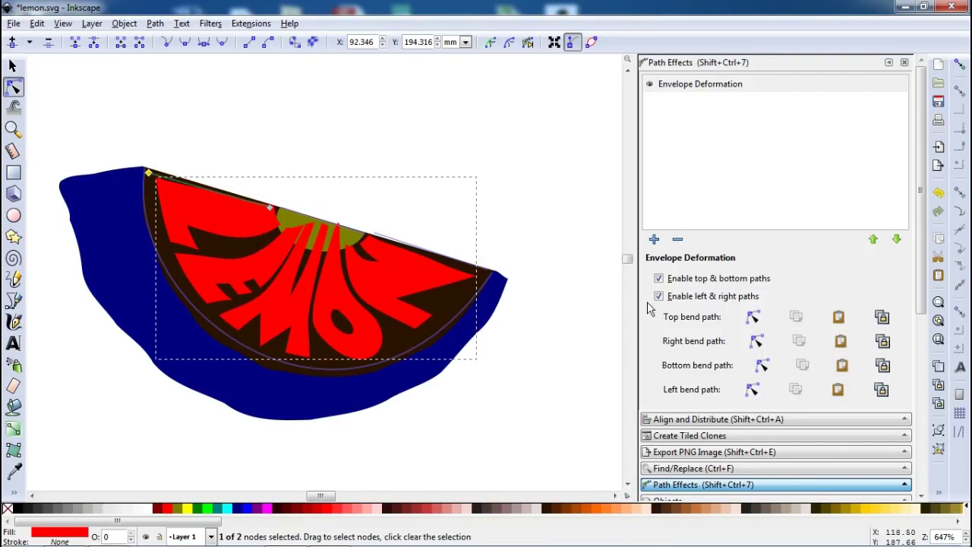
# Dip the top bend path around the olive half-disc and slightly adjust the left edge.
pyautogui.click(753, 317)
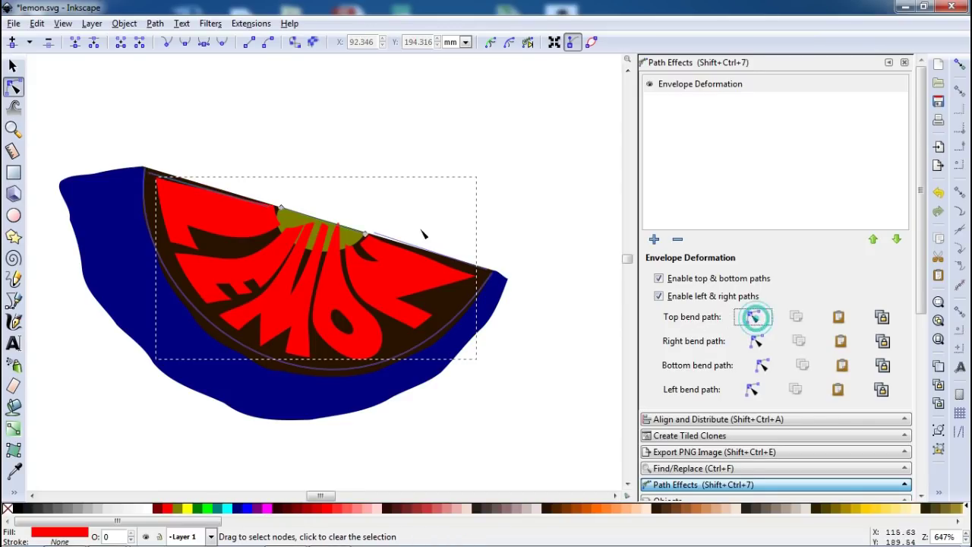
pyautogui.moveTo(331, 233); pyautogui.dragTo(319, 259)
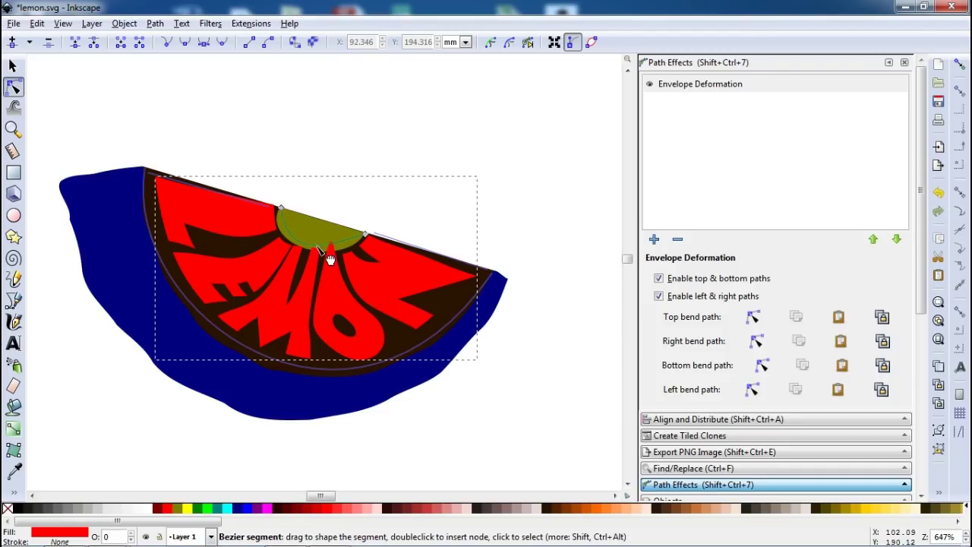
pyautogui.click(366, 238)
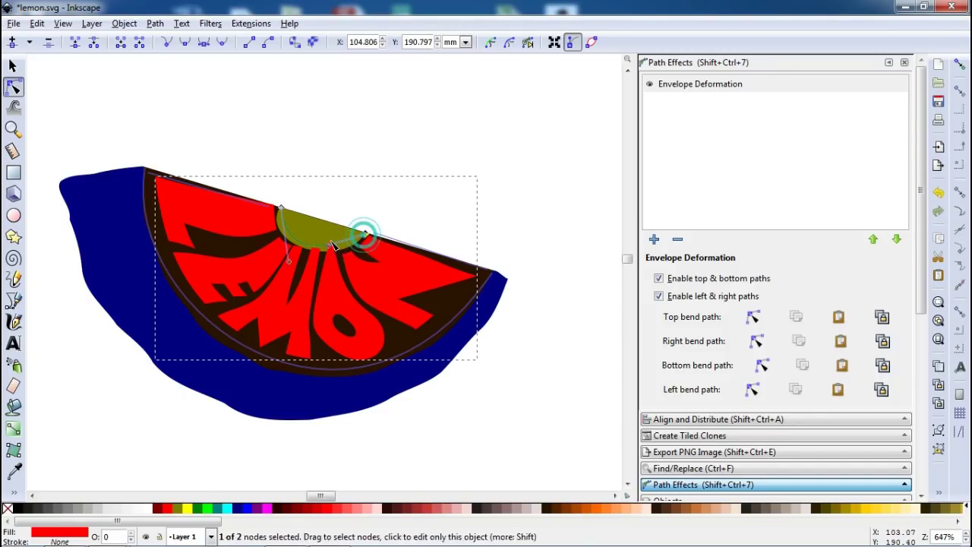
pyautogui.moveTo(327, 247)
pyautogui.mouseDown()
pyautogui.moveTo(339, 258)
pyautogui.moveTo(265, 256)
pyautogui.mouseUp()
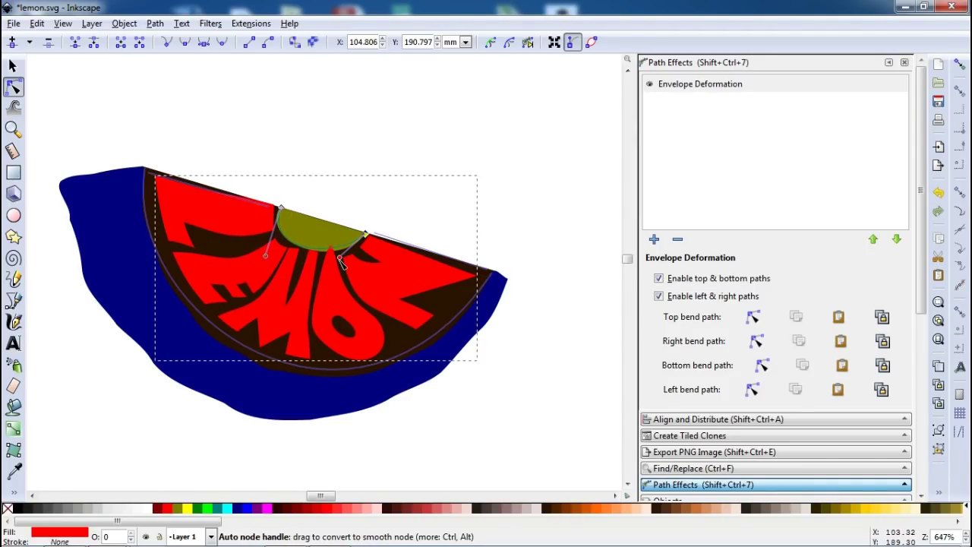
pyautogui.moveTo(340, 260); pyautogui.dragTo(345, 267)
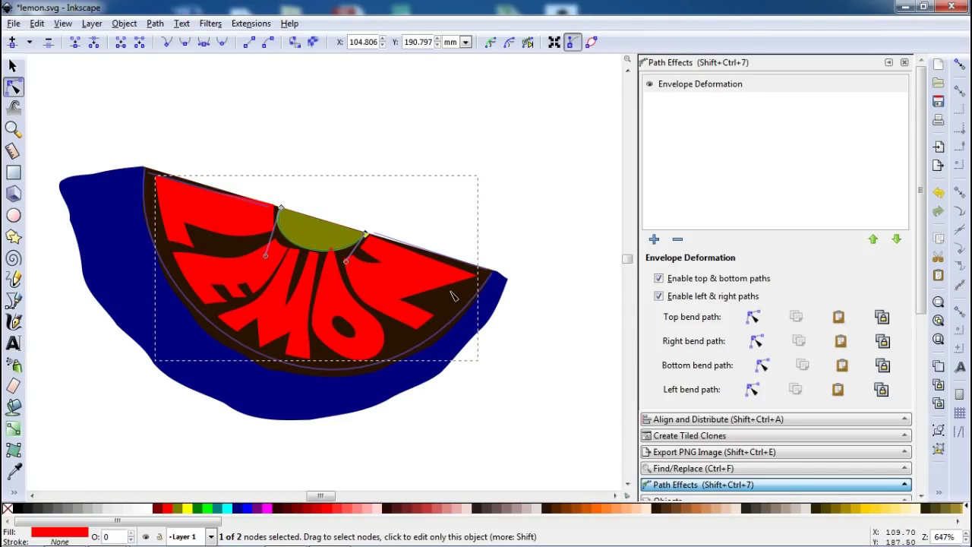
pyautogui.moveTo(265, 256); pyautogui.dragTo(257, 247)
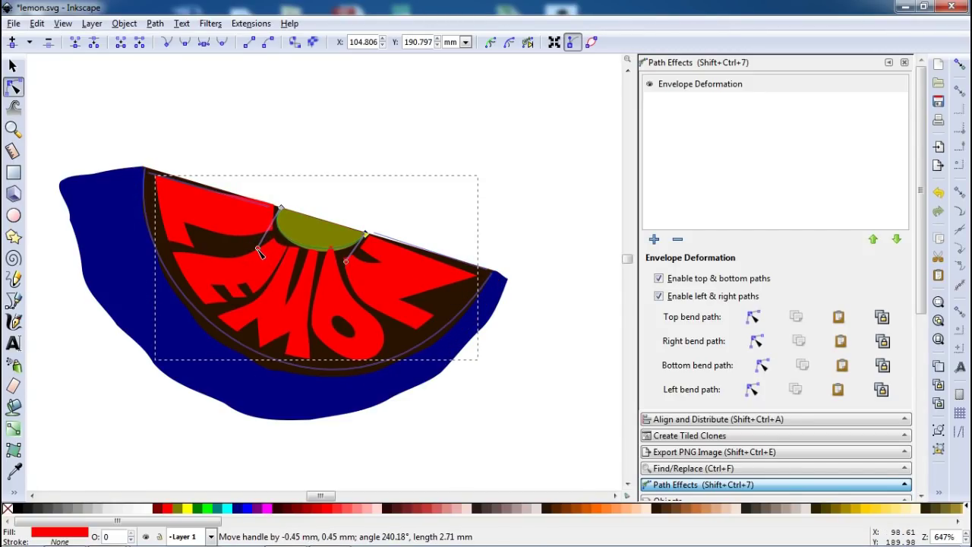
pyautogui.moveTo(346, 261); pyautogui.dragTo(359, 270)
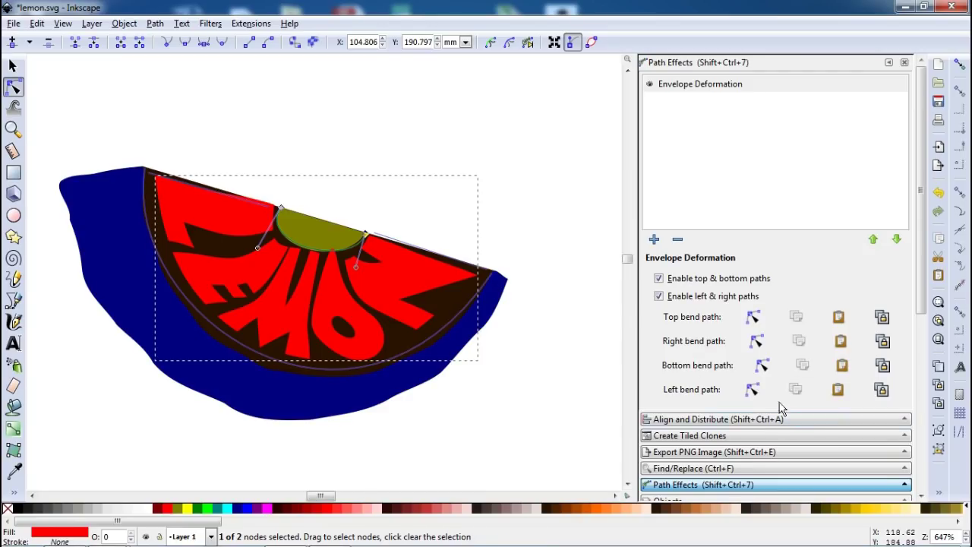
pyautogui.click(754, 390)
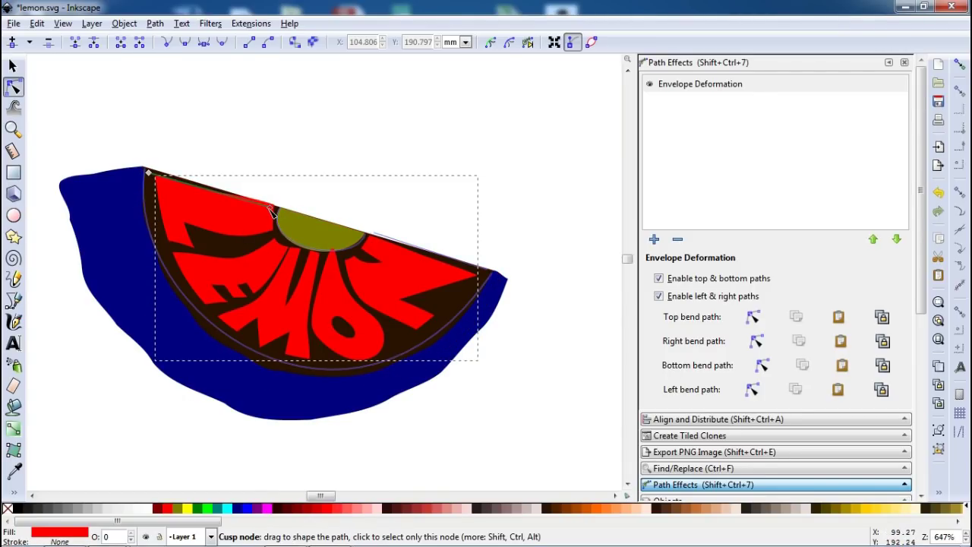
pyautogui.moveTo(271, 212); pyautogui.dragTo(270, 219)
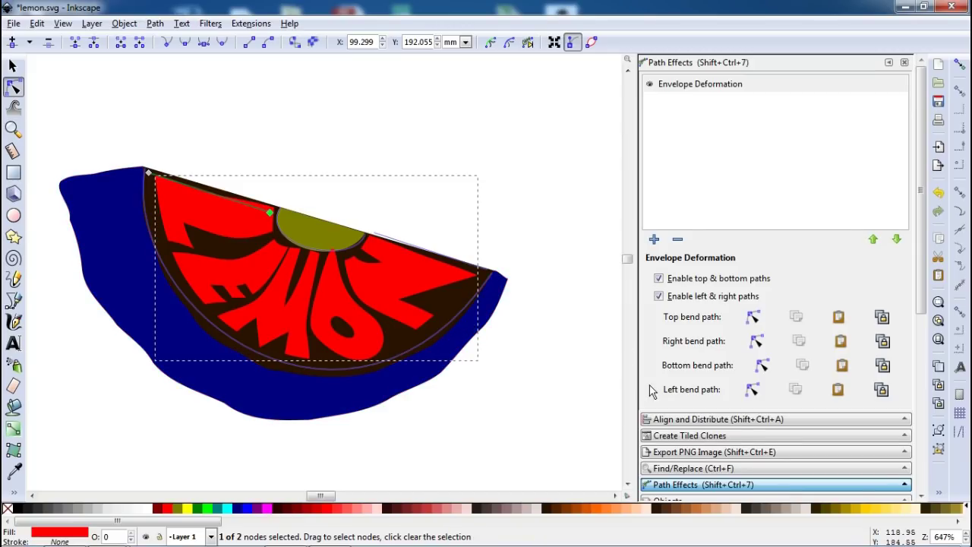
# Pull the bottom bend path's end handles outward so LEMON follows the rounded rim.
pyautogui.click(763, 366)
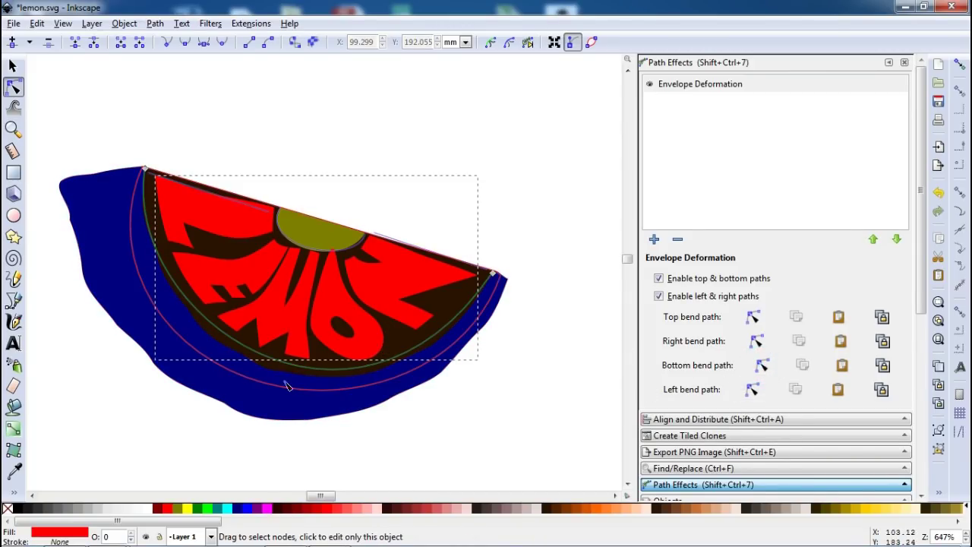
pyautogui.click(493, 275)
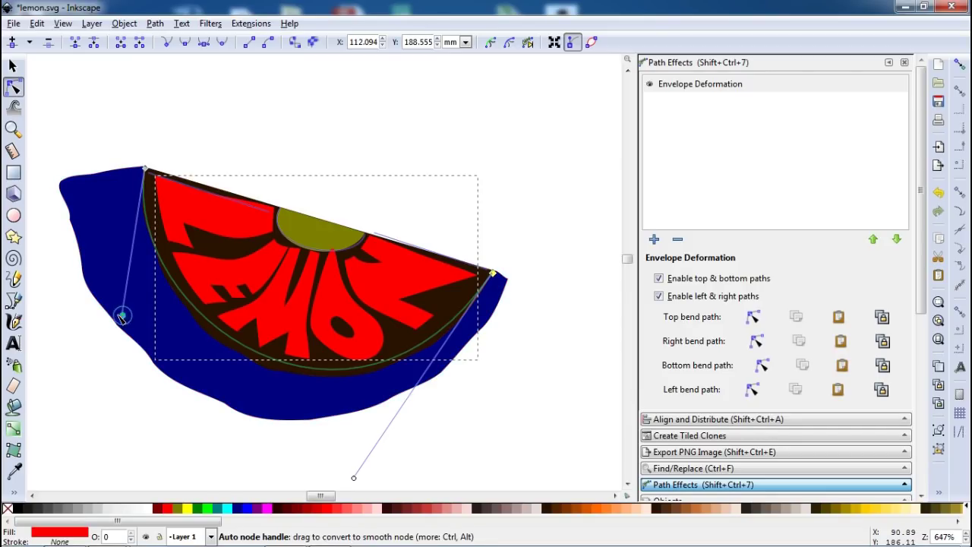
pyautogui.moveTo(123, 314); pyautogui.dragTo(73, 294)
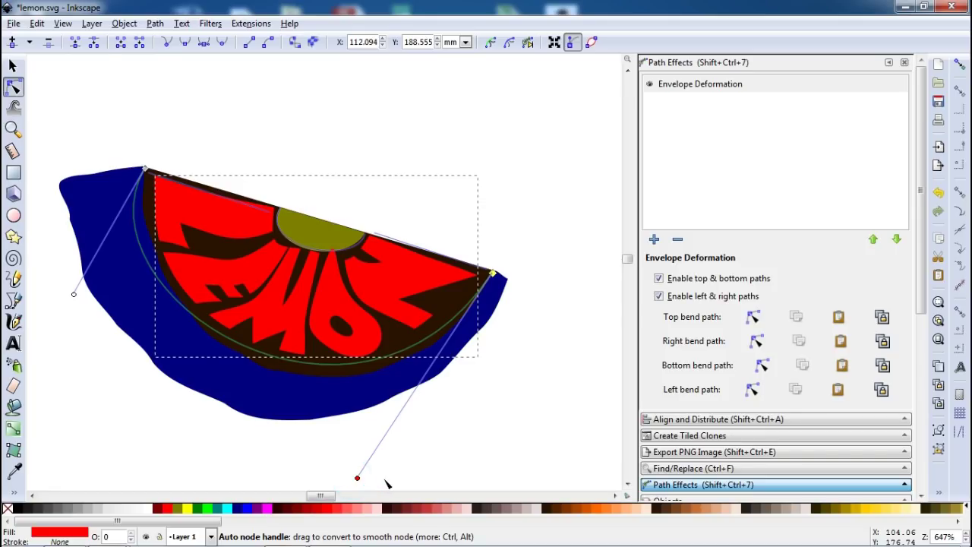
pyautogui.moveTo(354, 479); pyautogui.dragTo(394, 491)
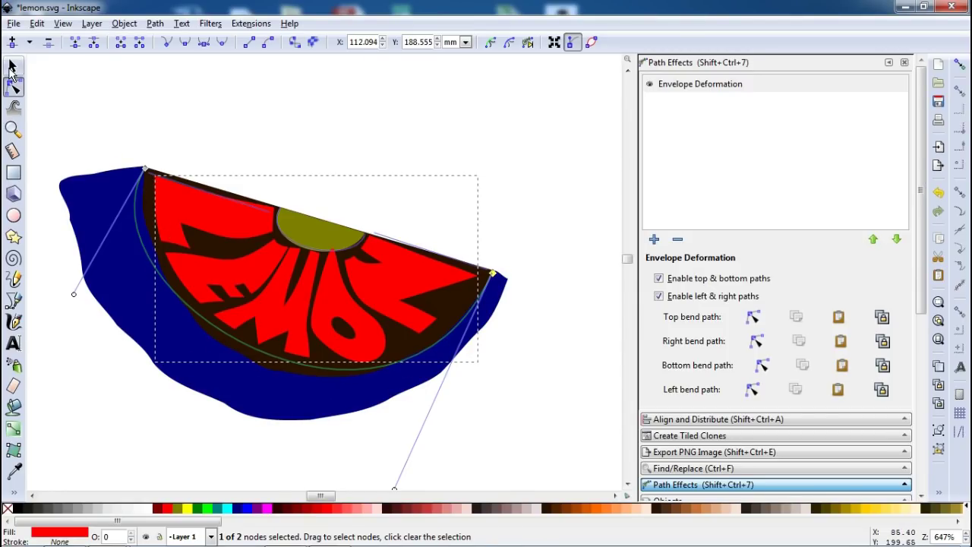
pyautogui.click(13, 66)
# Delete the olive semicircle from the top of the slice.
pyautogui.click(196, 99)
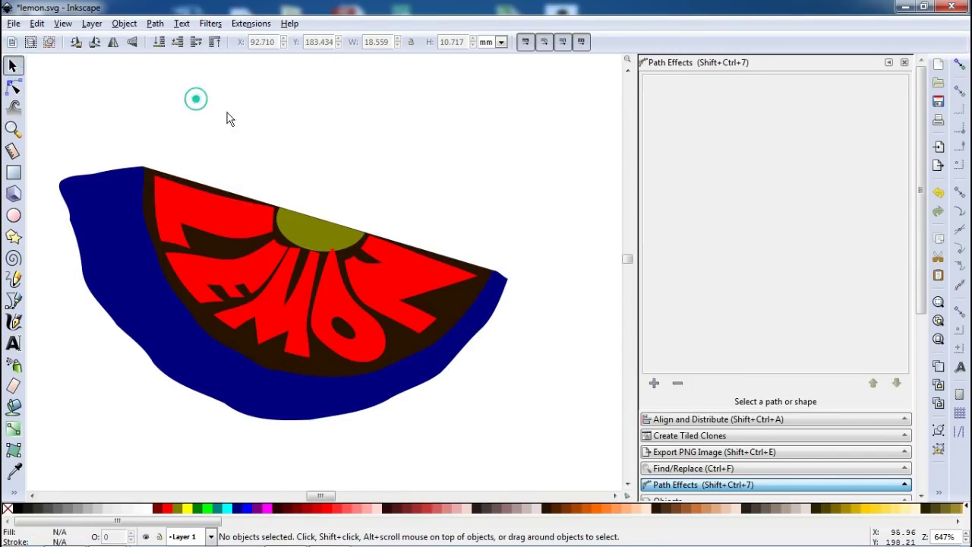
pyautogui.click(322, 231)
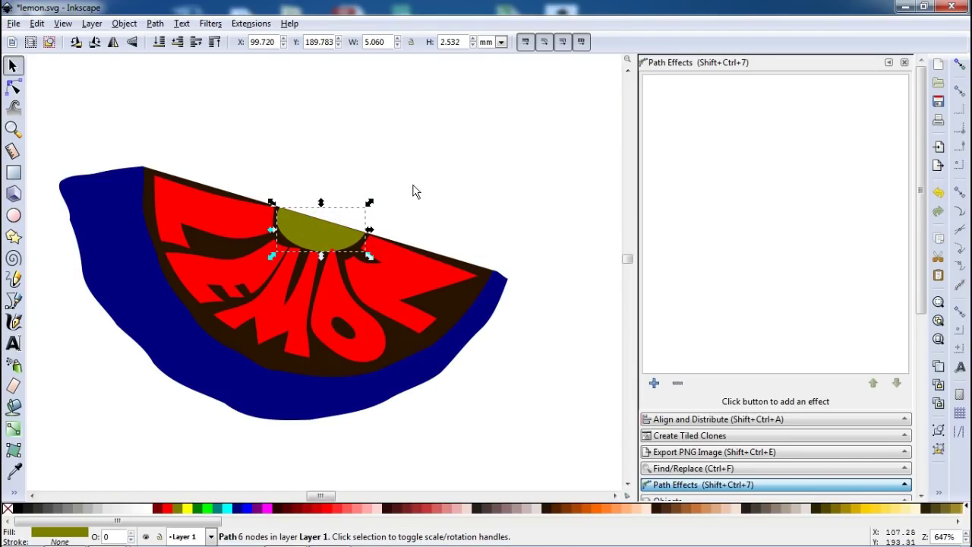
pyautogui.click(414, 190)
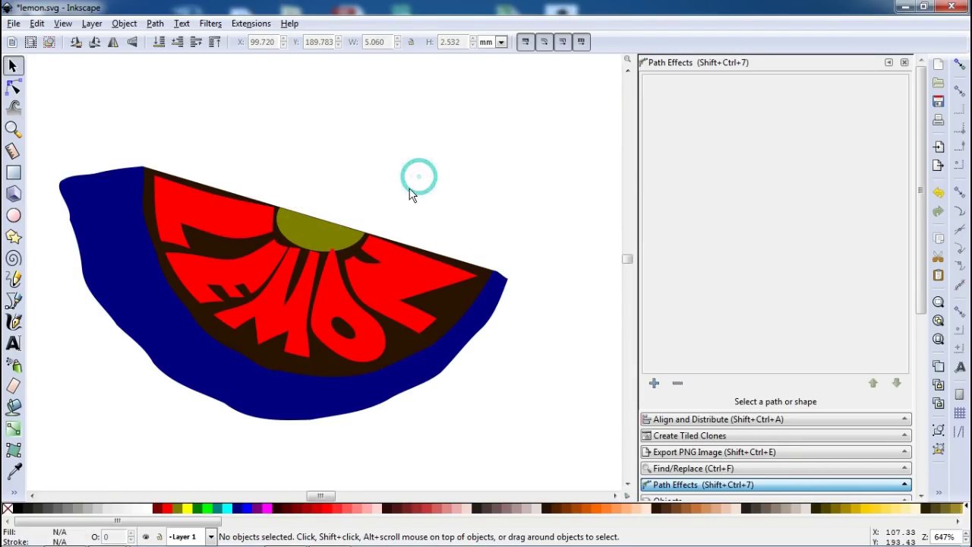
pyautogui.click(334, 232)
pyautogui.press('Delete')
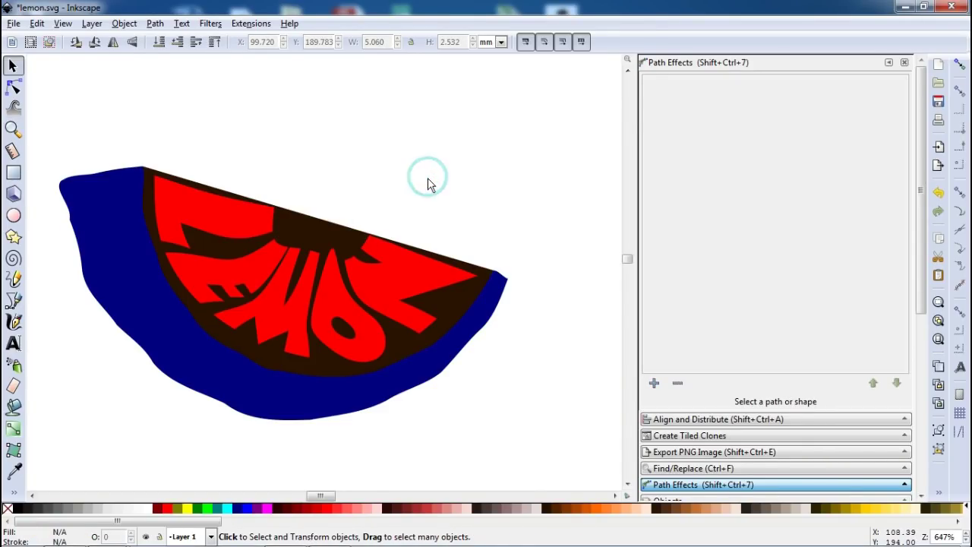
# Save the drawing and select all three slice paths in Fill and Stroke.
pyautogui.hotkey('ctrl', 's')
pyautogui.press('-')
pyautogui.hotkey('ctrl', 'shift', 'f')
pyautogui.moveTo(520, 435); pyautogui.dragTo(104, 163)
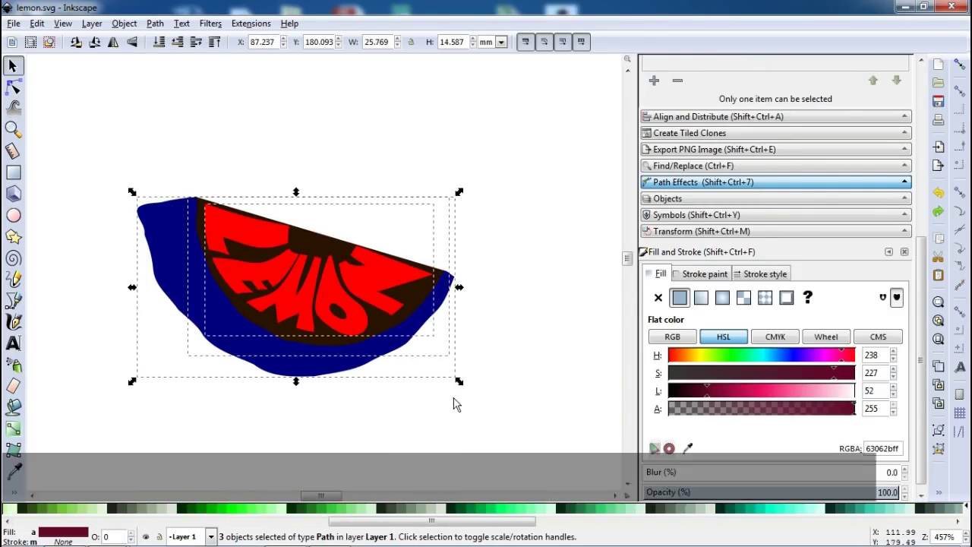
# Fill the three slice paths with green #00AA44 and lighten the LEMON text.
pyautogui.click(483, 515)
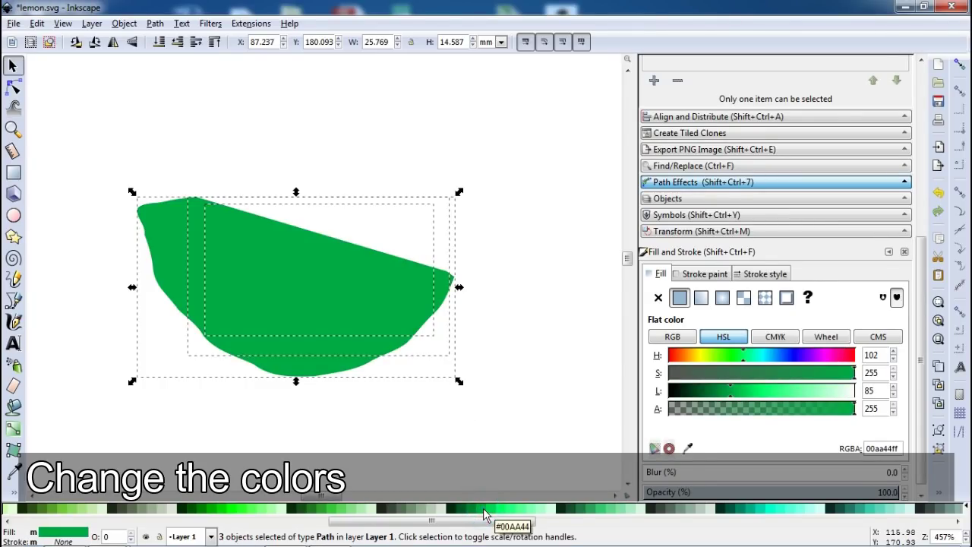
pyautogui.click(428, 426)
pyautogui.click(430, 274)
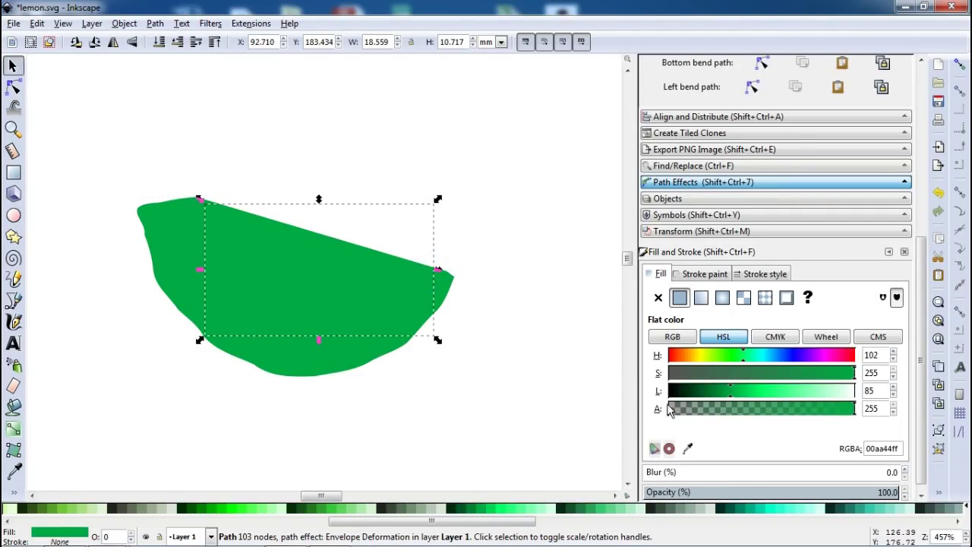
pyautogui.click(735, 391)
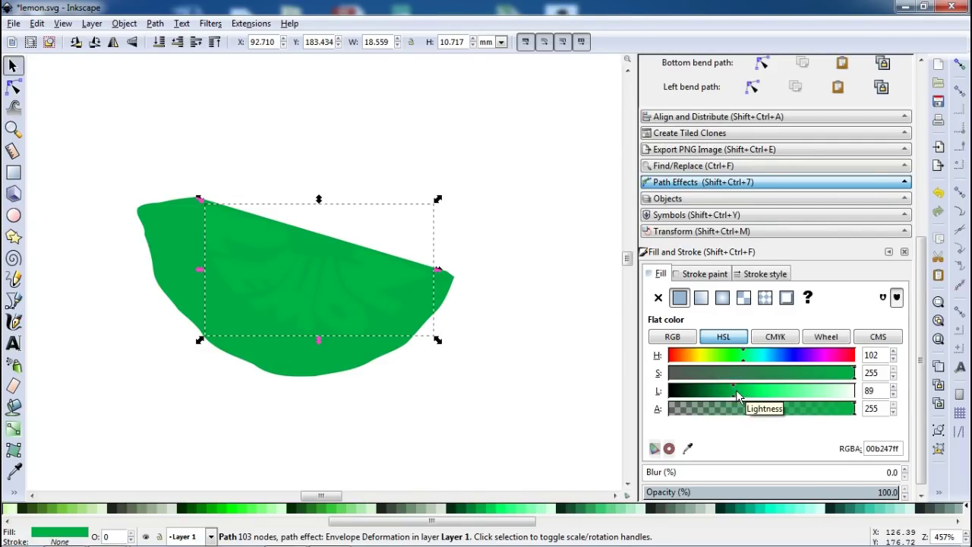
pyautogui.click(744, 392)
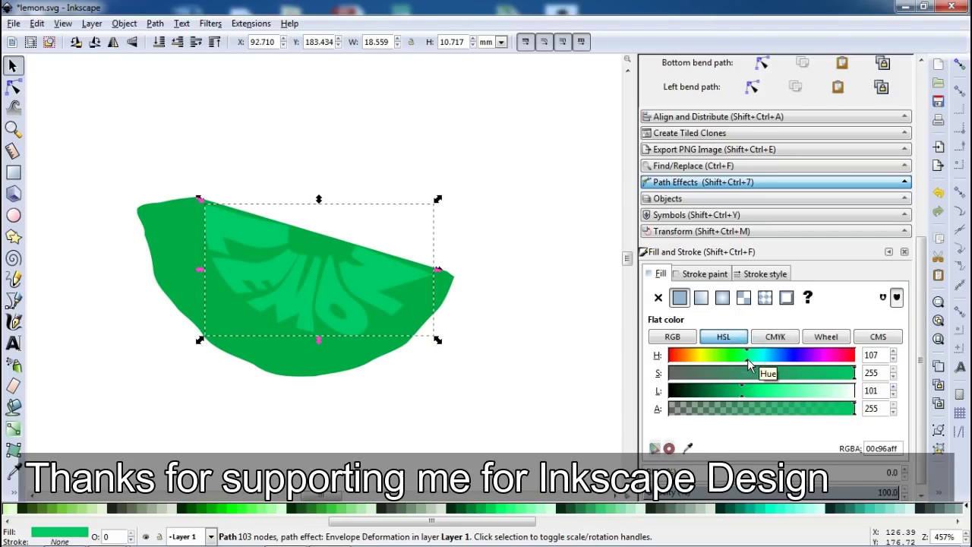
pyautogui.click(750, 392)
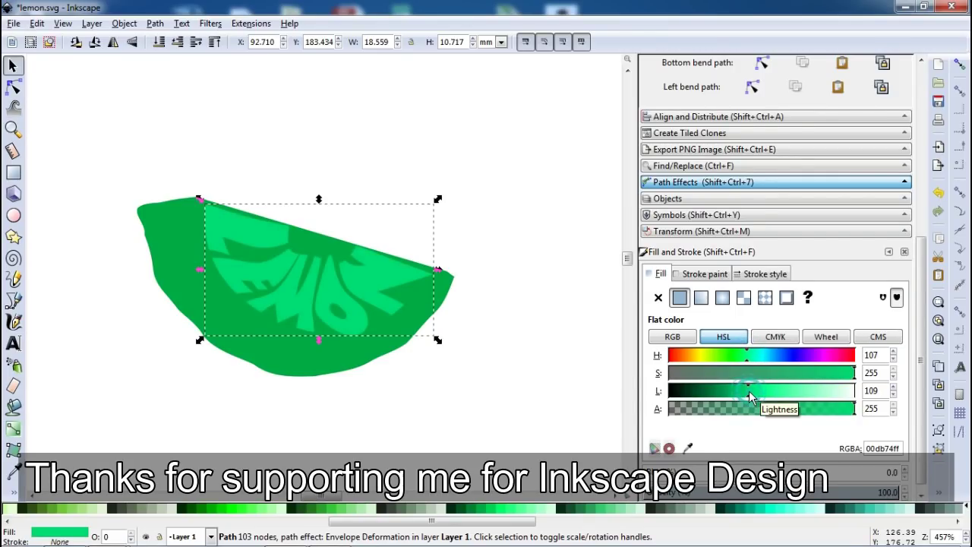
# Raise the flesh shape's lightness to make it pale mint green.
pyautogui.click(419, 395)
pyautogui.click(319, 237)
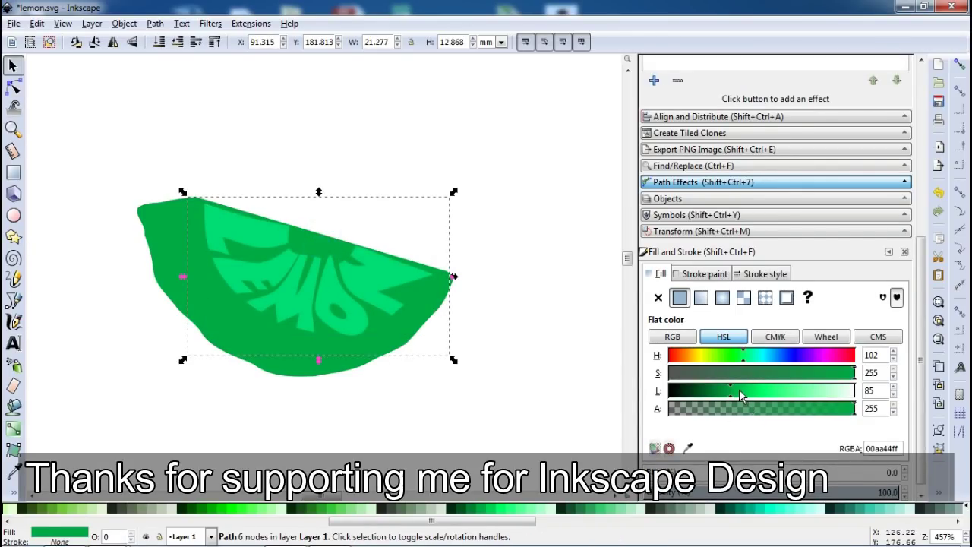
pyautogui.moveTo(739, 389); pyautogui.dragTo(830, 391)
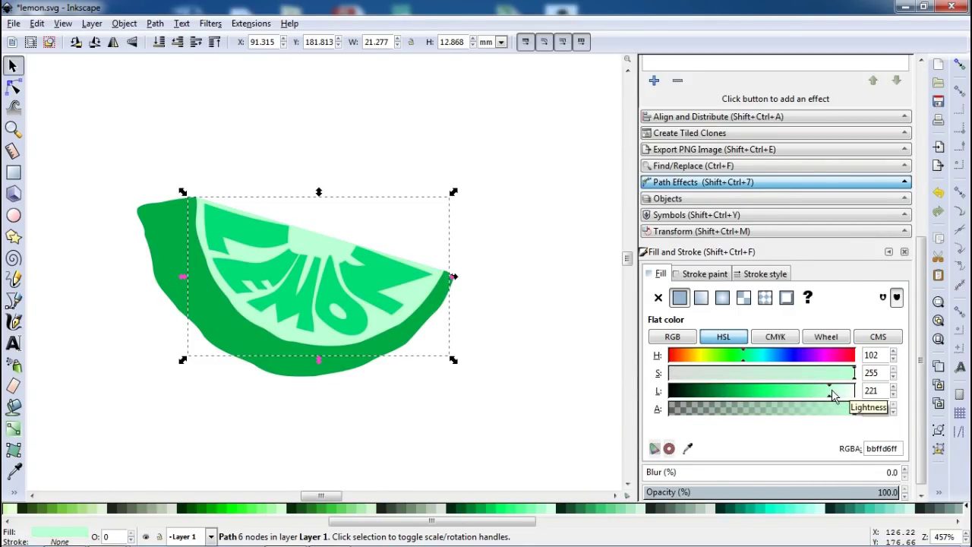
pyautogui.click(445, 402)
pyautogui.click(370, 294)
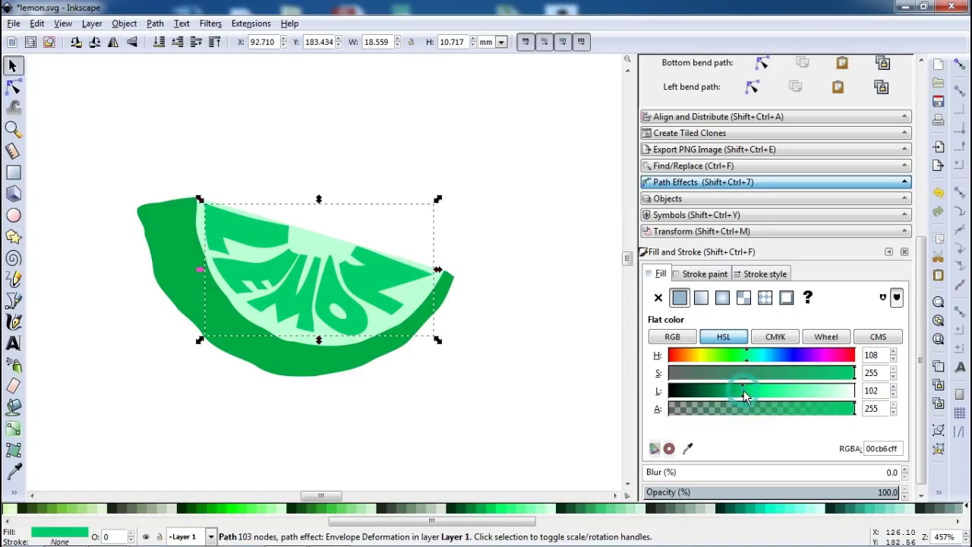
pyautogui.click(448, 426)
# Save the green slice drawing as lemon.svg.
pyautogui.hotkey('ctrl', 's')
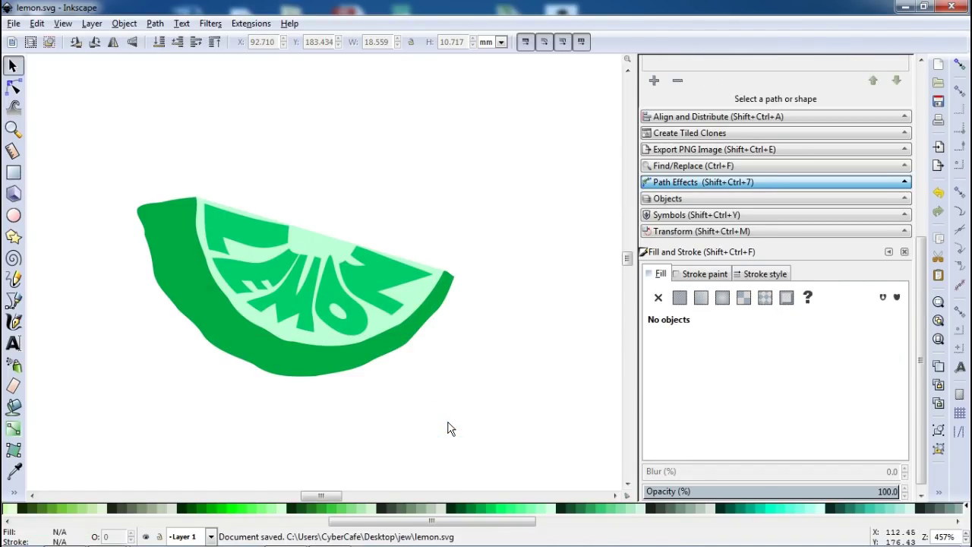
pyautogui.hotkey('ctrl', 's')
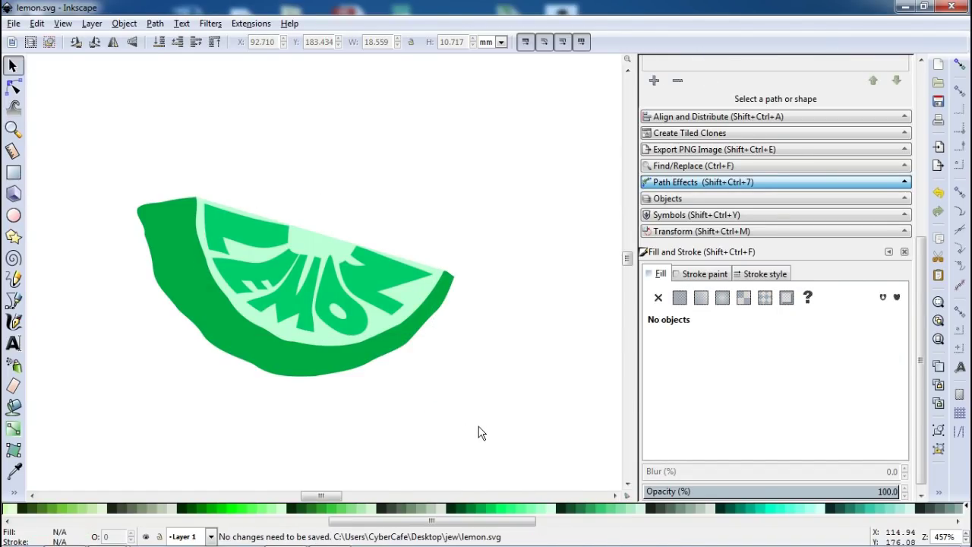